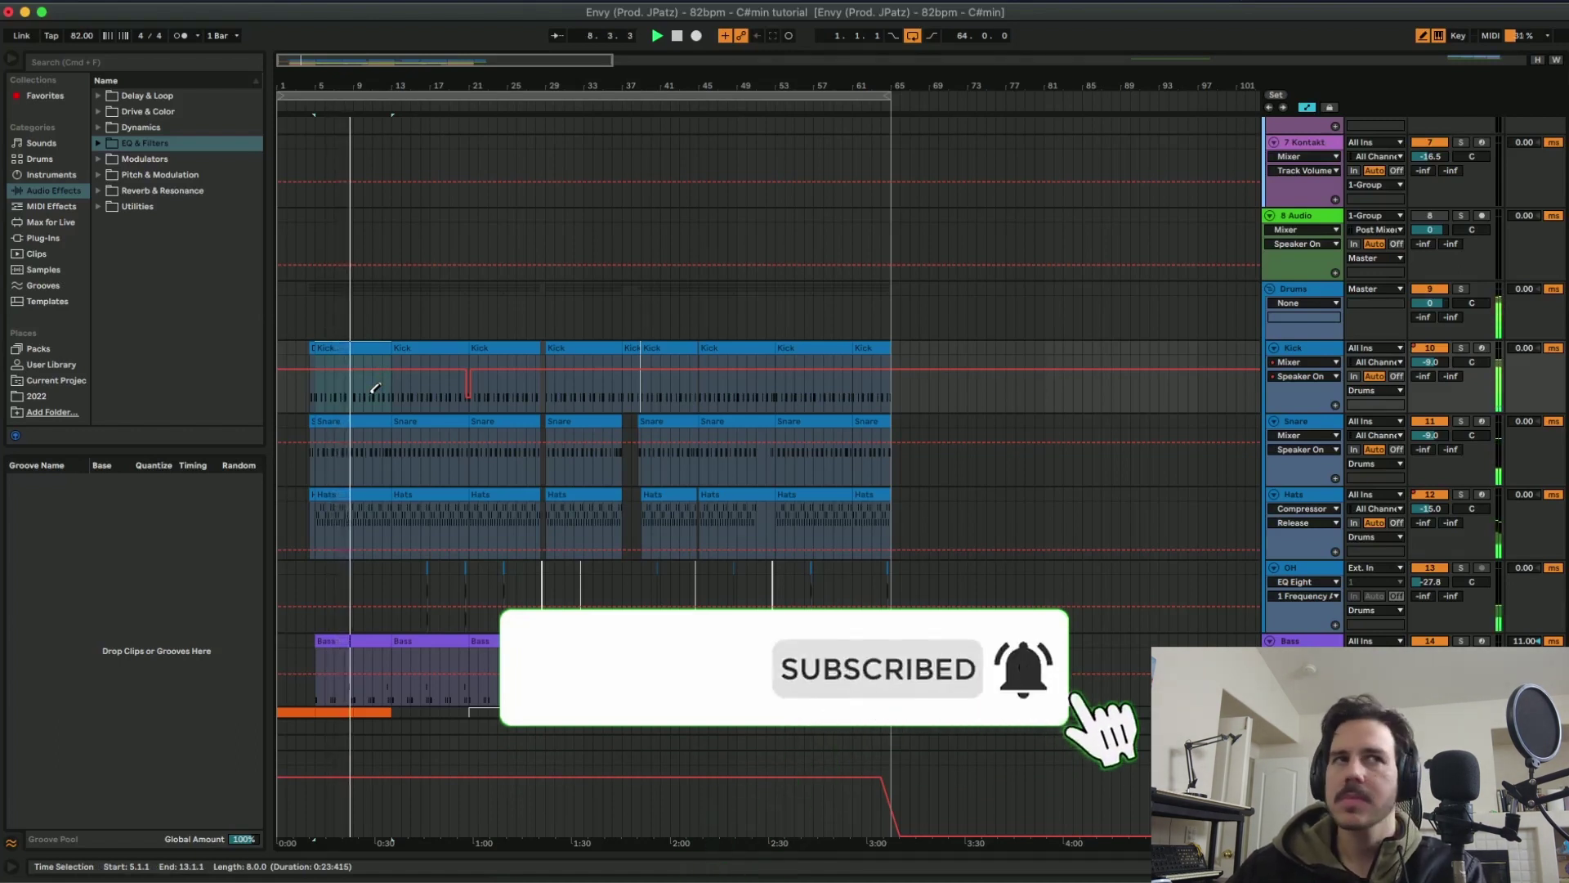
- Close the Prophet V3 clip's notes and audition the first Piano V2 clip with its notes open
{"action": "scroll", "coordinate": [375, 388], "scroll_direction": "down", "scroll_amount": 3}
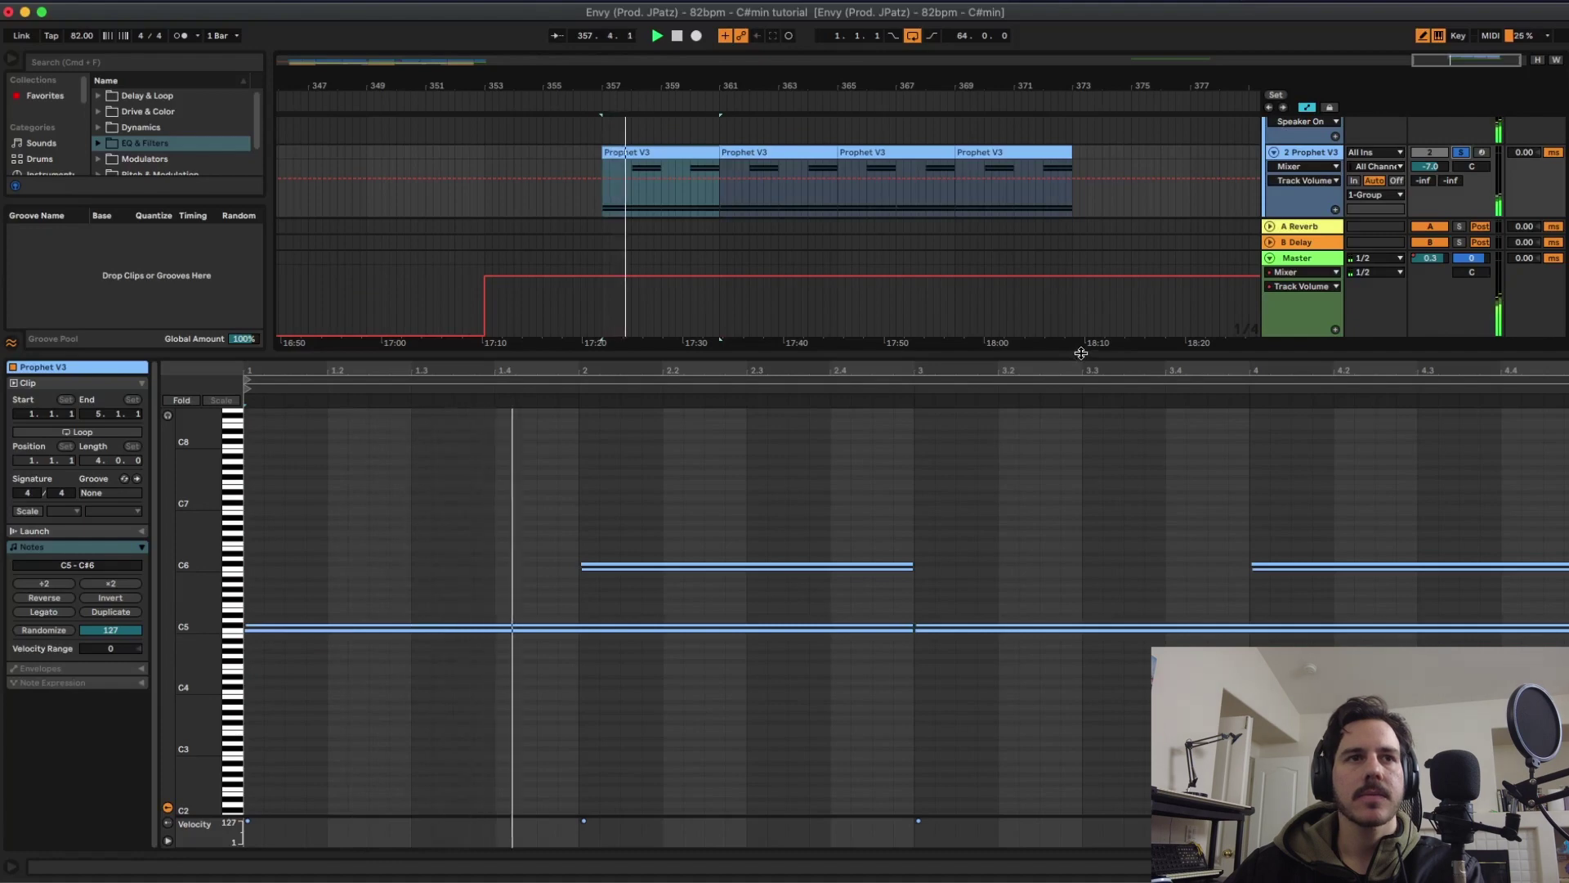
{"action": "key", "text": "alt+super+l"}
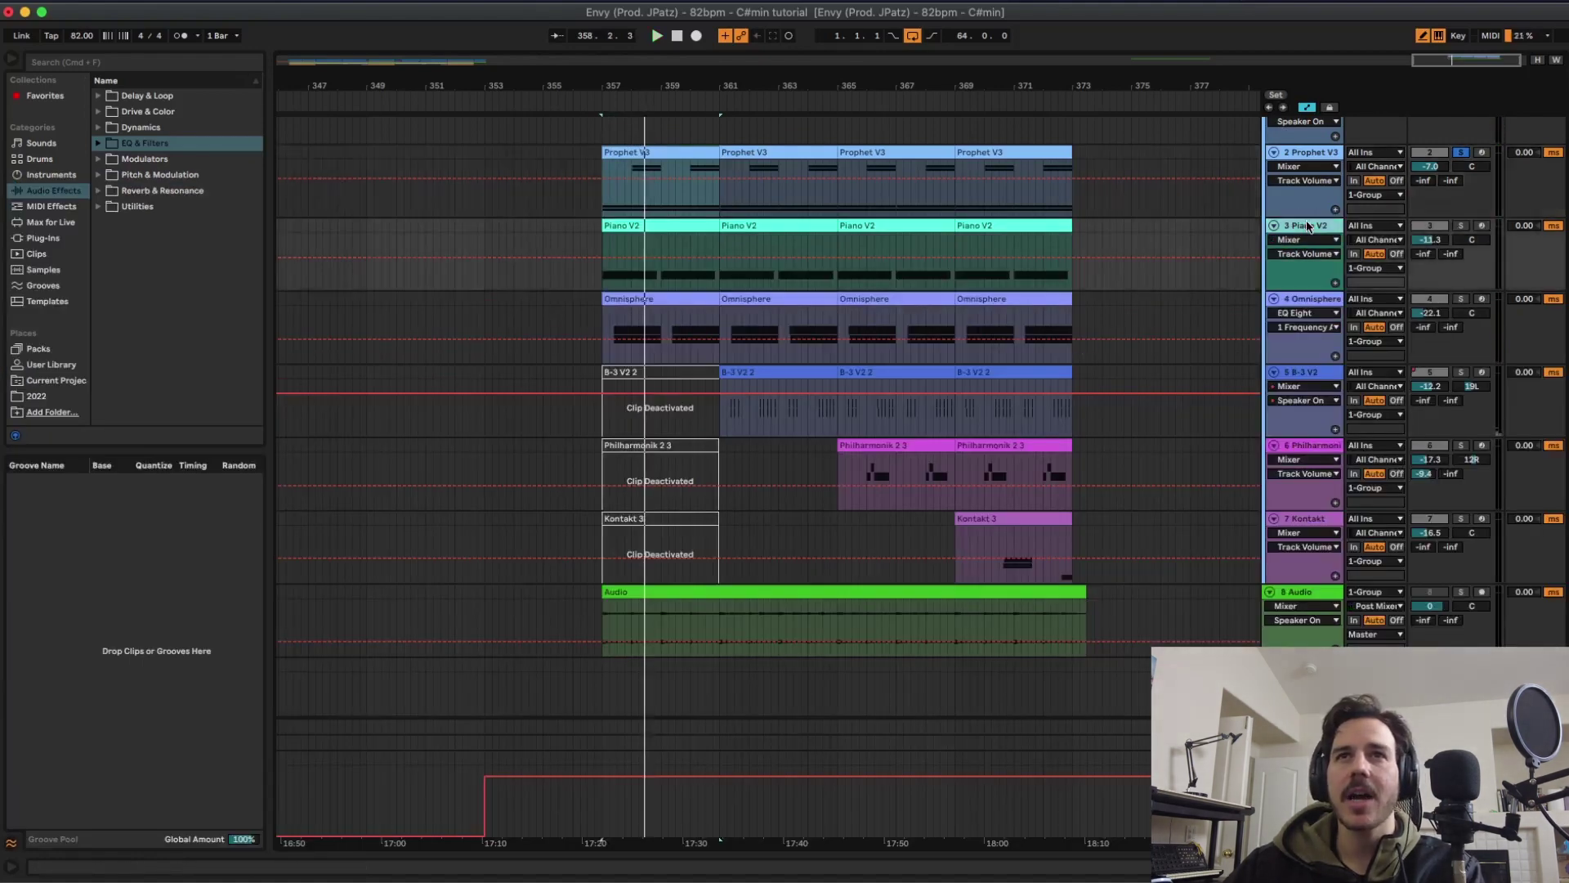
{"action": "double_click", "coordinate": [684, 237]}
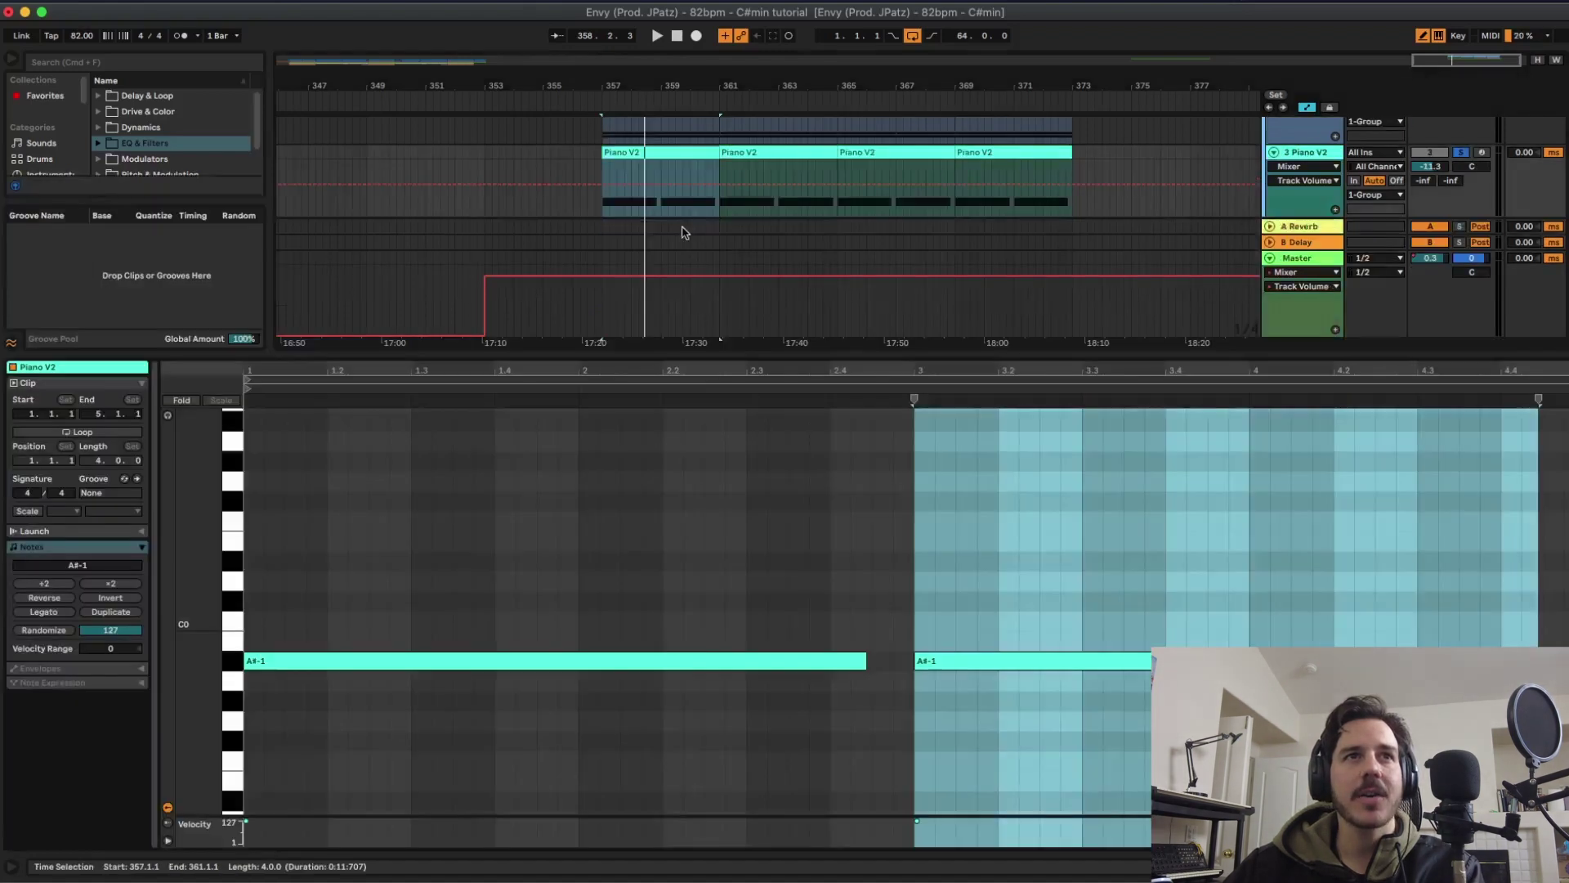
{"action": "key", "text": "space"}
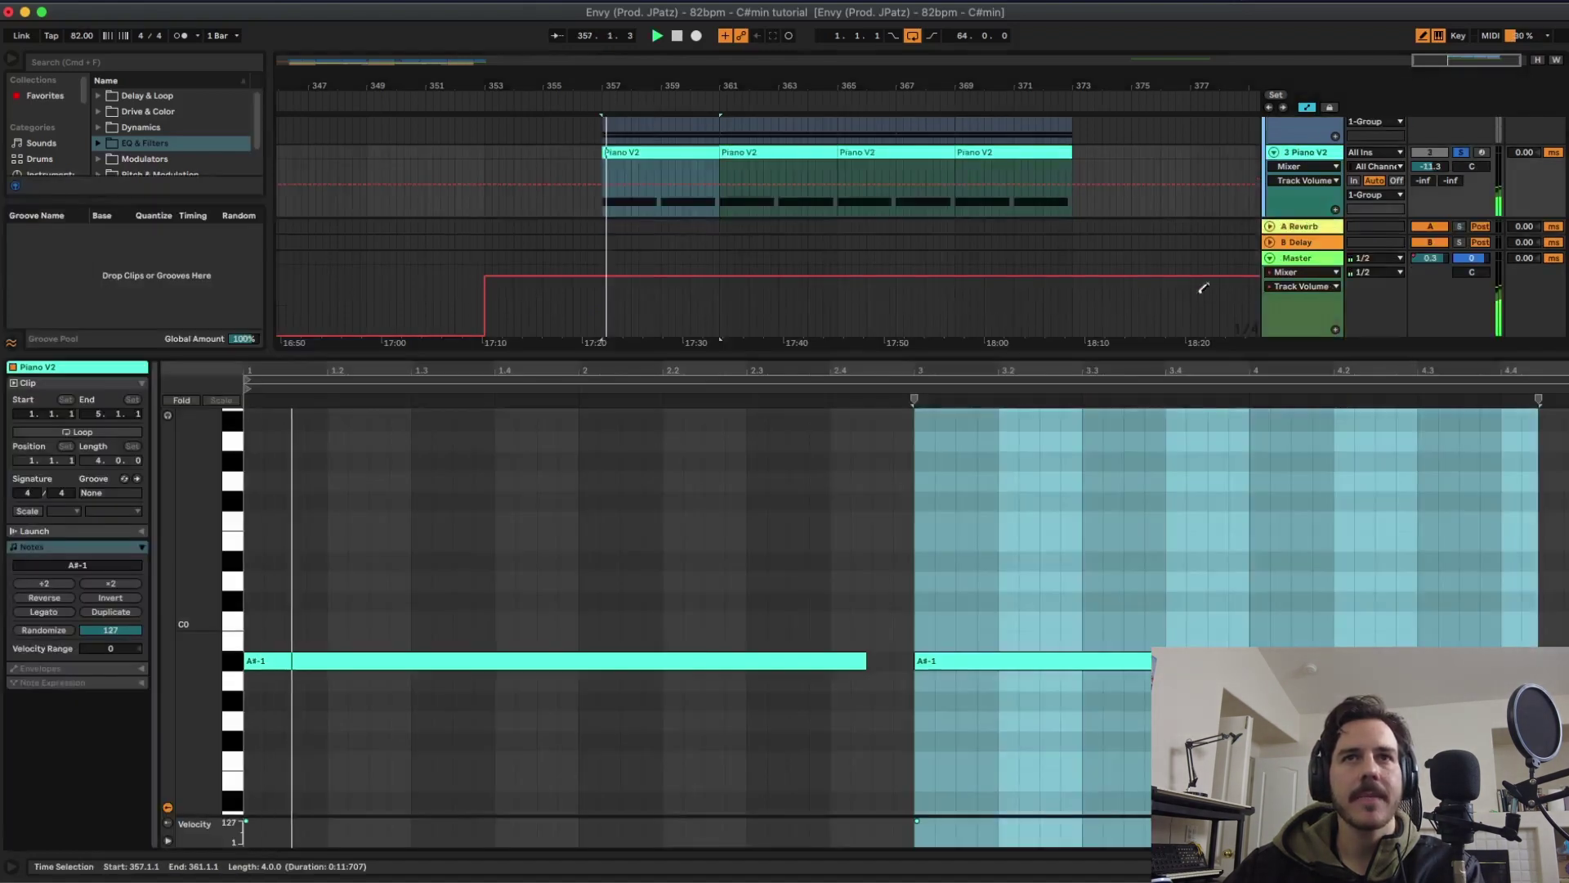
{"action": "double_click", "coordinate": [1181, 354]}
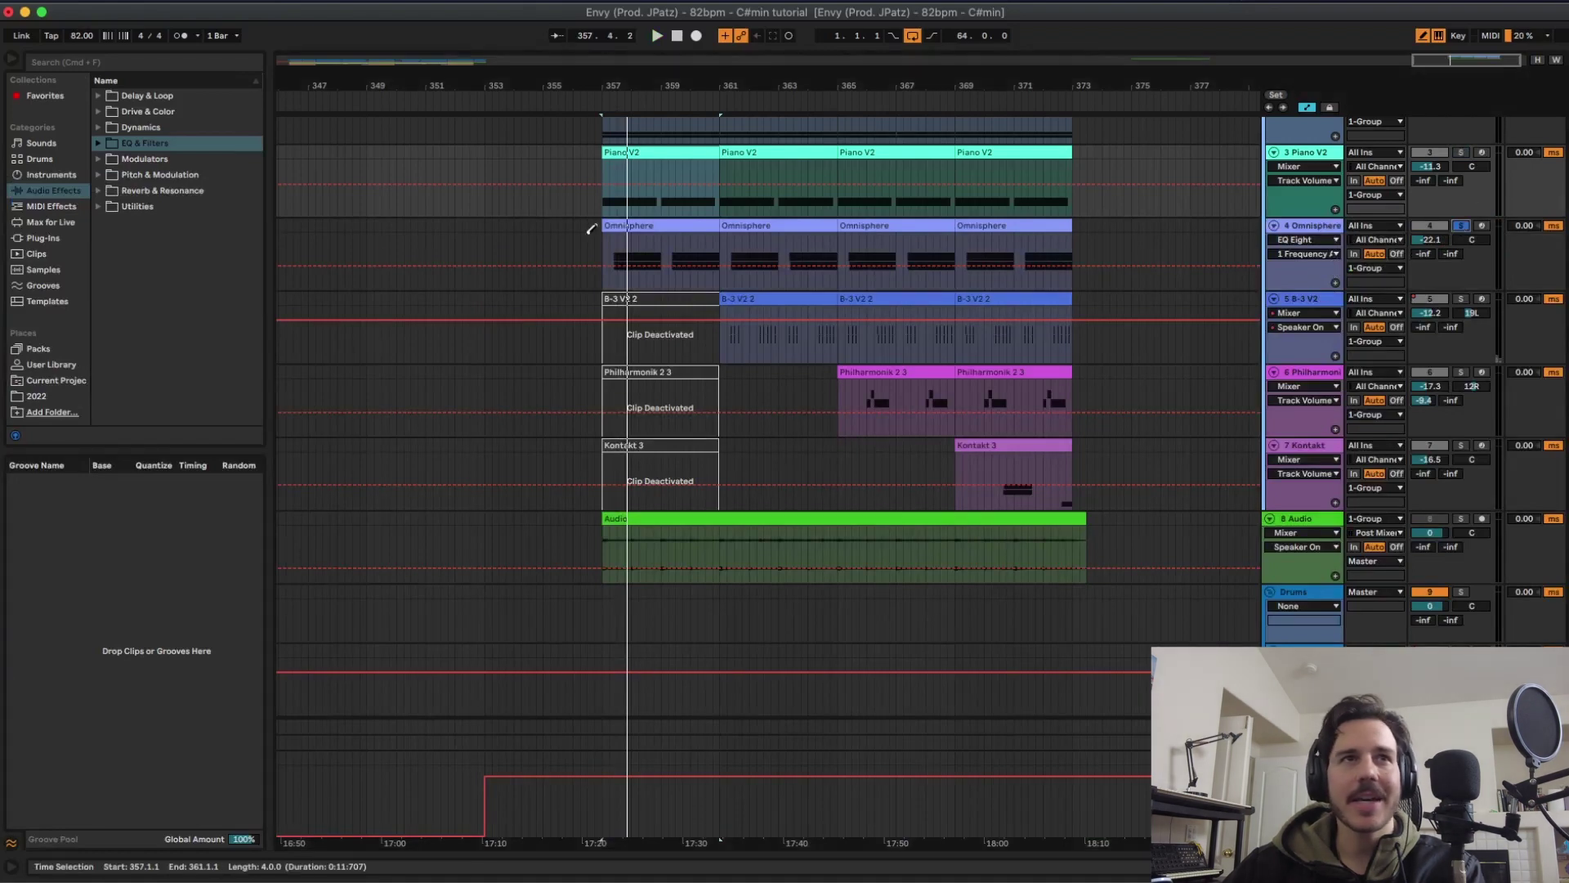
- Open the first Omnisphere clip's notes, play the clip soloed, and close the note view
{"action": "double_click", "coordinate": [640, 231]}
{"action": "key", "text": "space"}
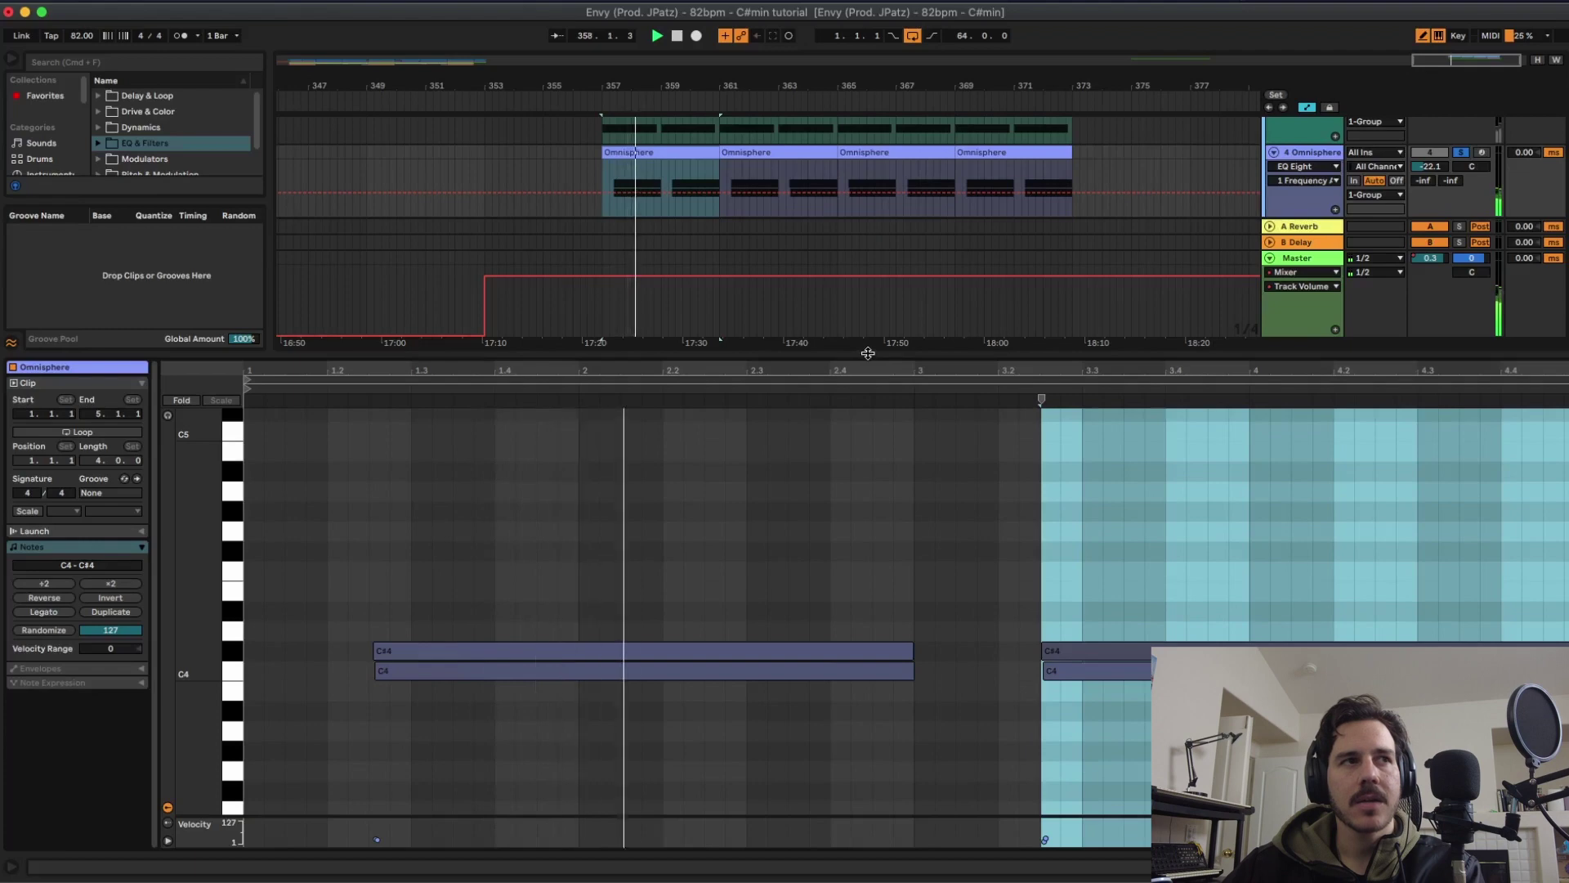
{"action": "double_click", "coordinate": [867, 353]}
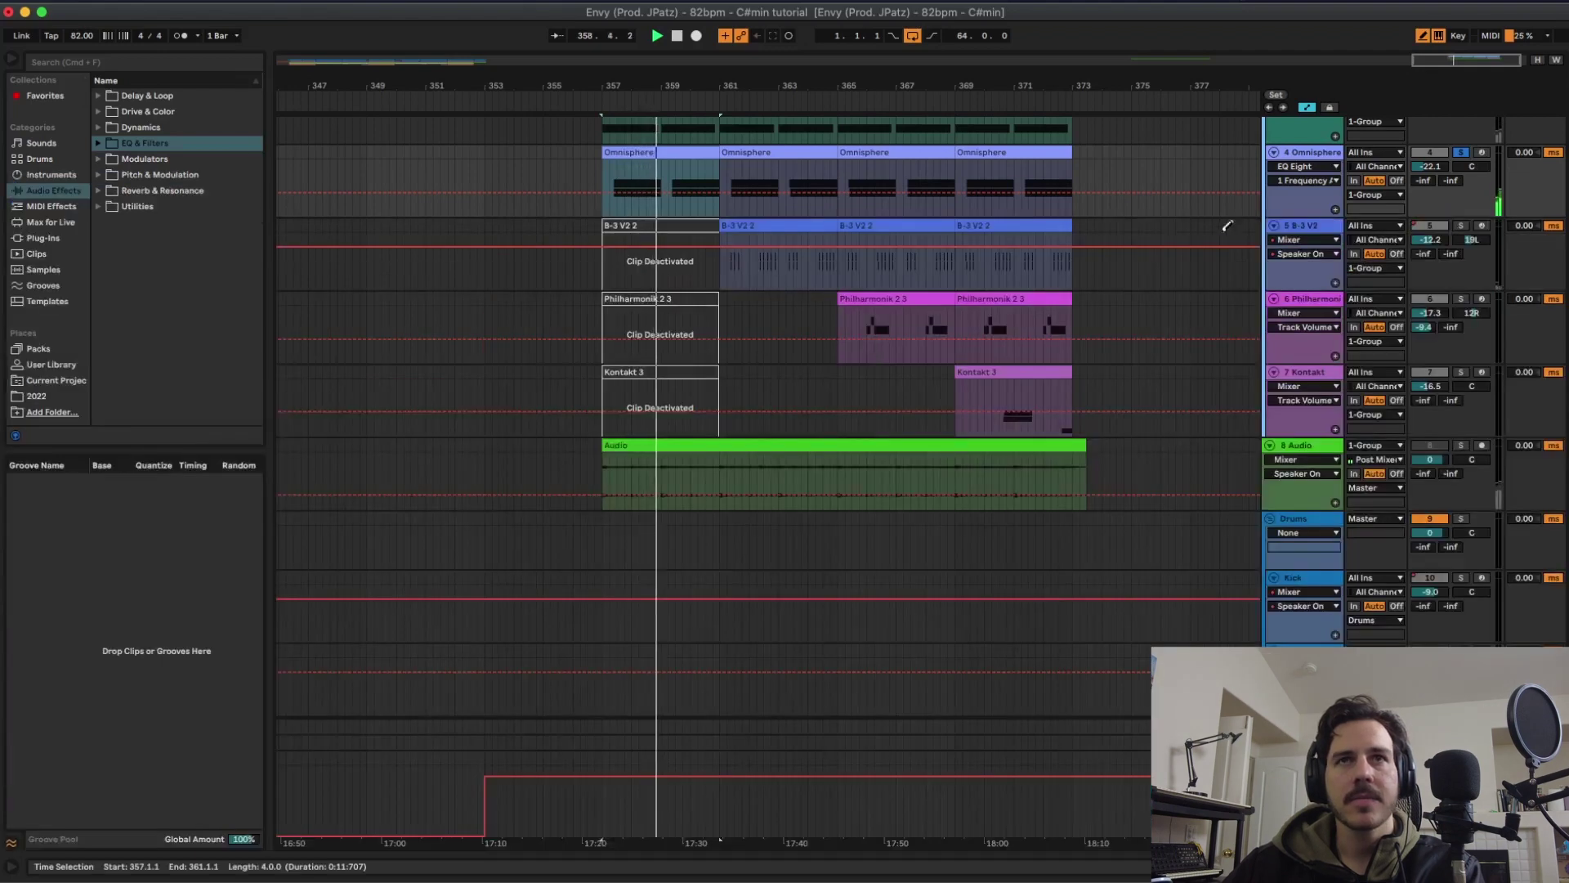
- Play the B-3 V2 2 clip at bar 361 and inspect its notes and the track's device chain
{"action": "left_click", "coordinate": [791, 232]}
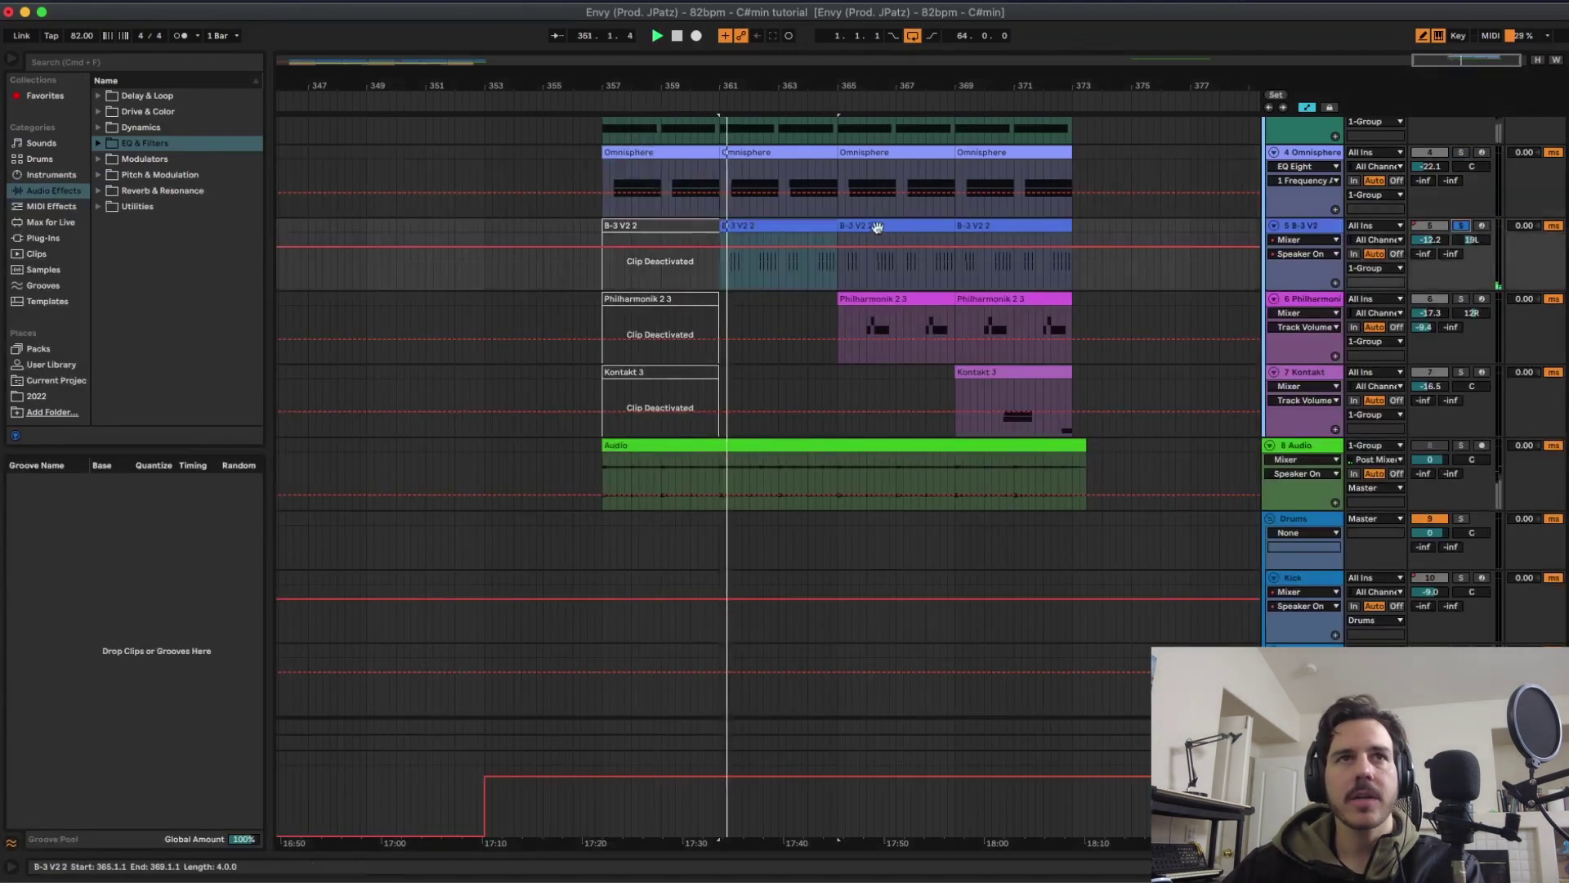
{"action": "double_click", "coordinate": [798, 224]}
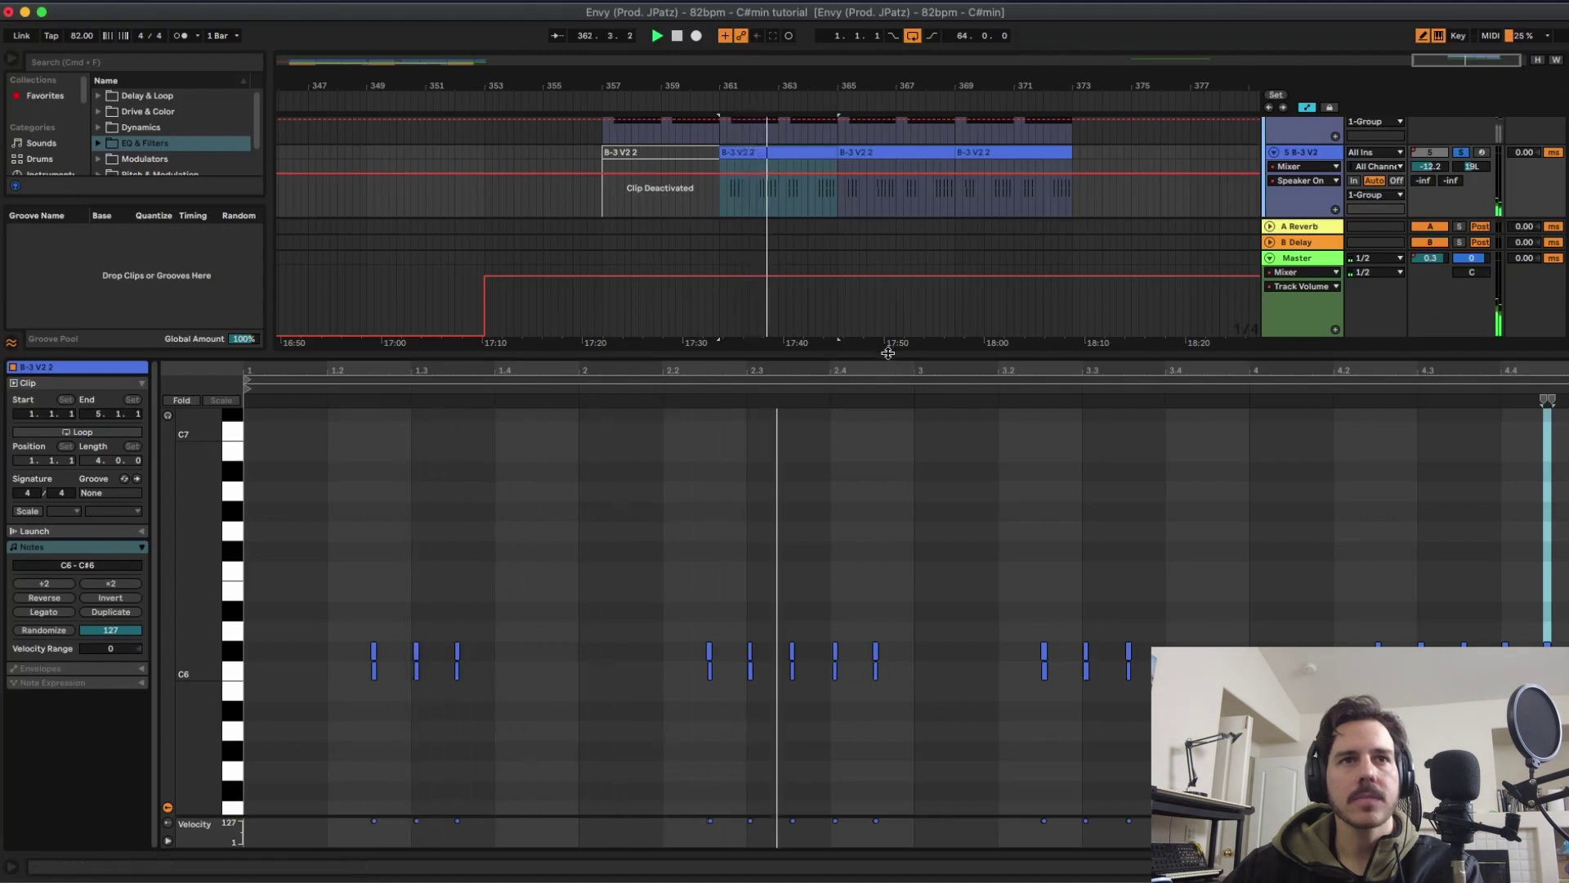
{"action": "key", "text": "alt+super+l"}
{"action": "key", "text": "shift+Tab"}
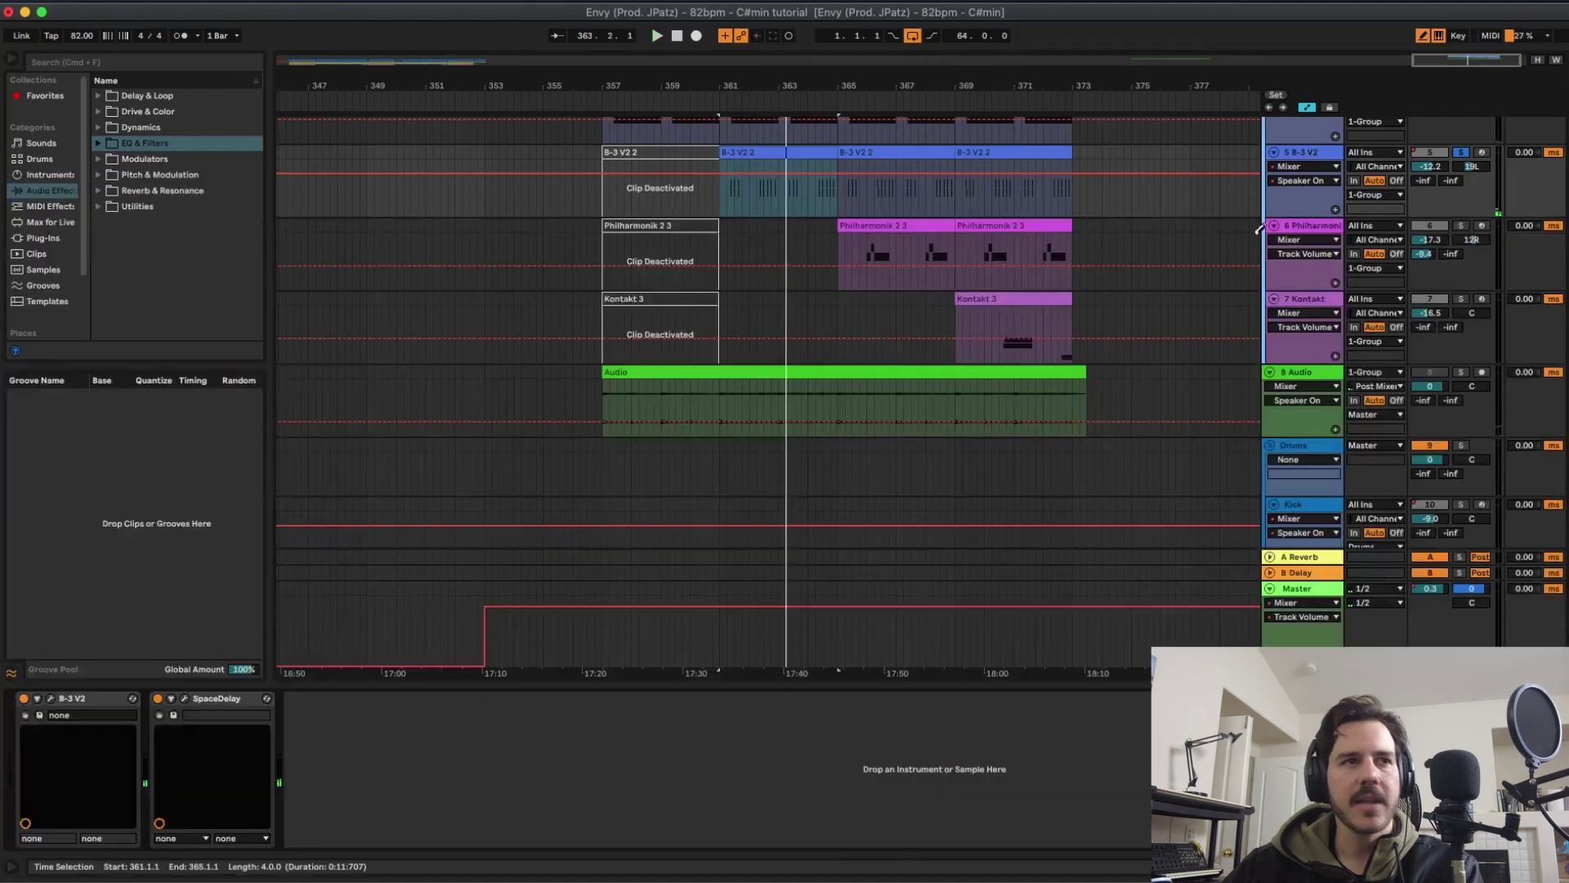
{"action": "double_click", "coordinate": [671, 687]}
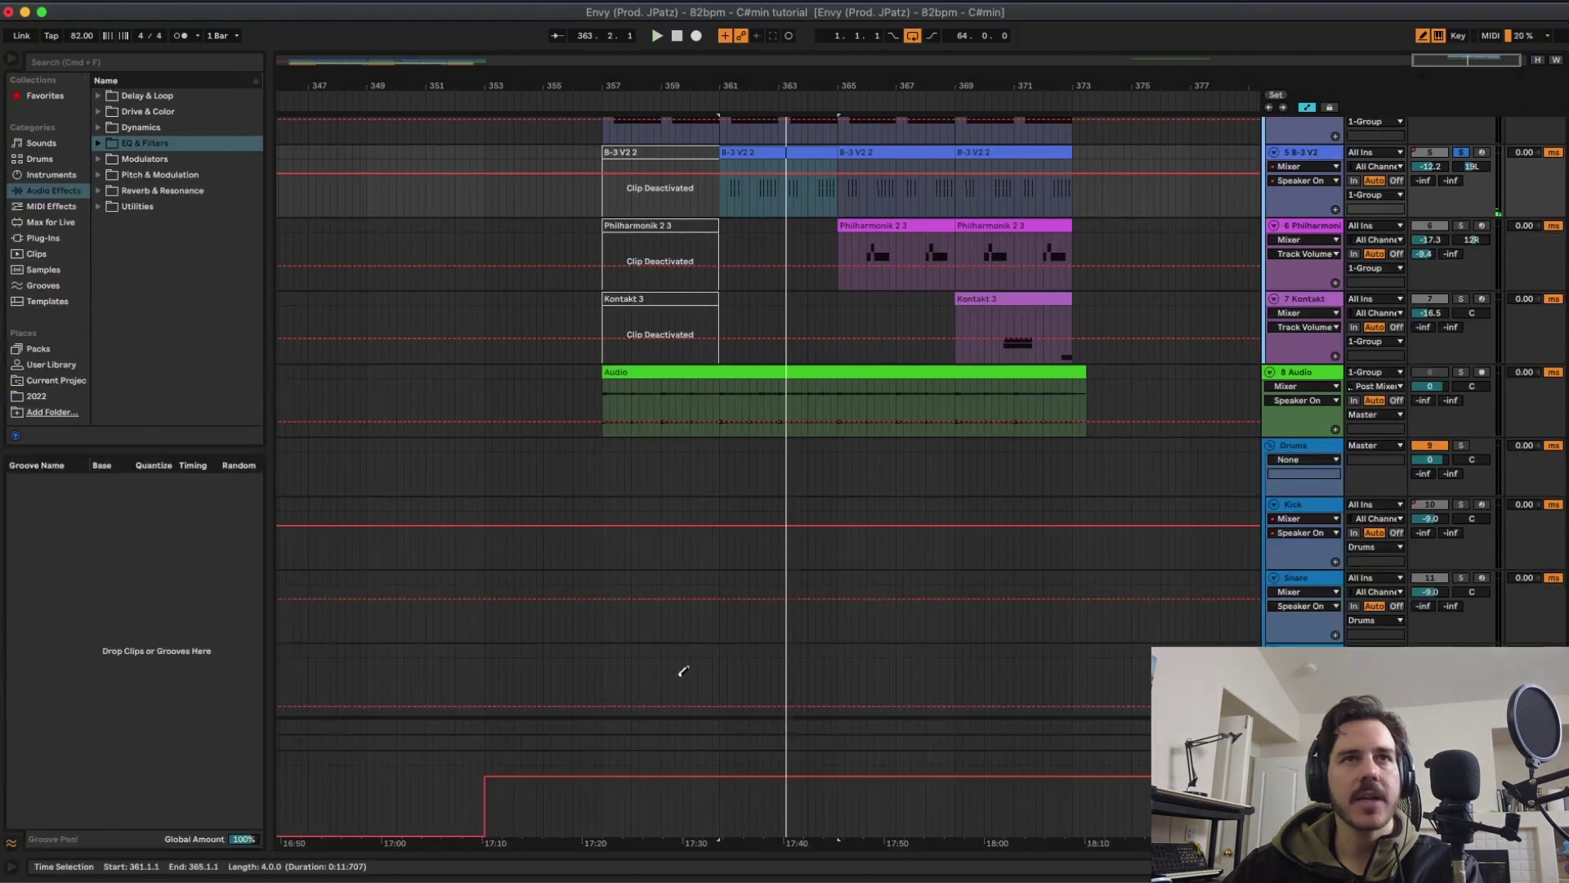
- Play the Philharmonik track from bar 366 and inspect its device chain
{"action": "left_click", "coordinate": [867, 239]}
{"action": "key", "text": "shift+Tab"}
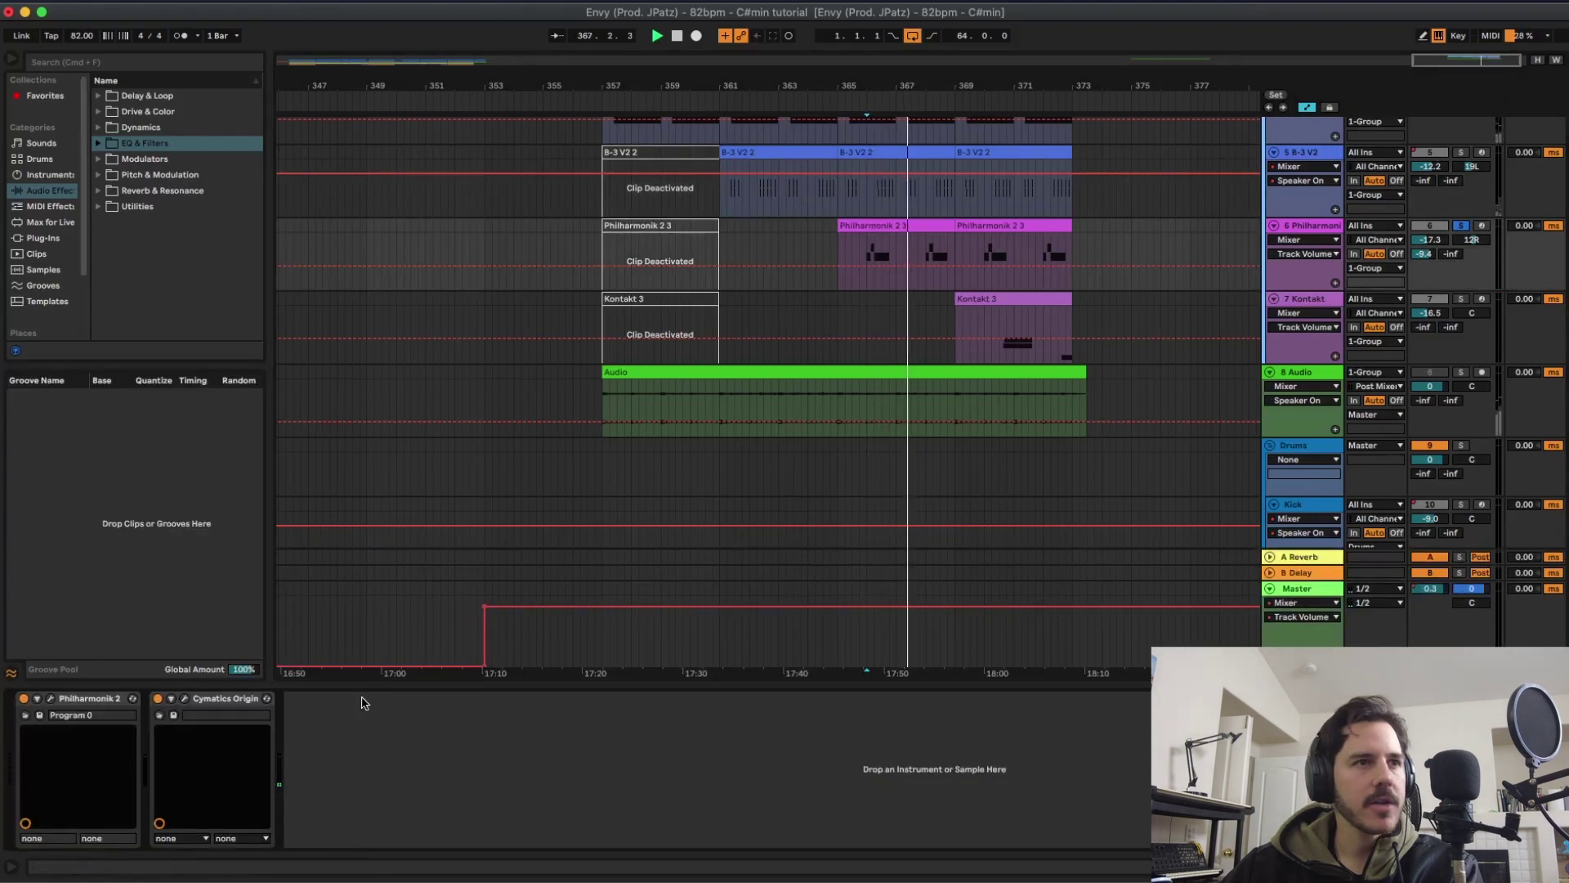
{"action": "double_click", "coordinate": [705, 690]}
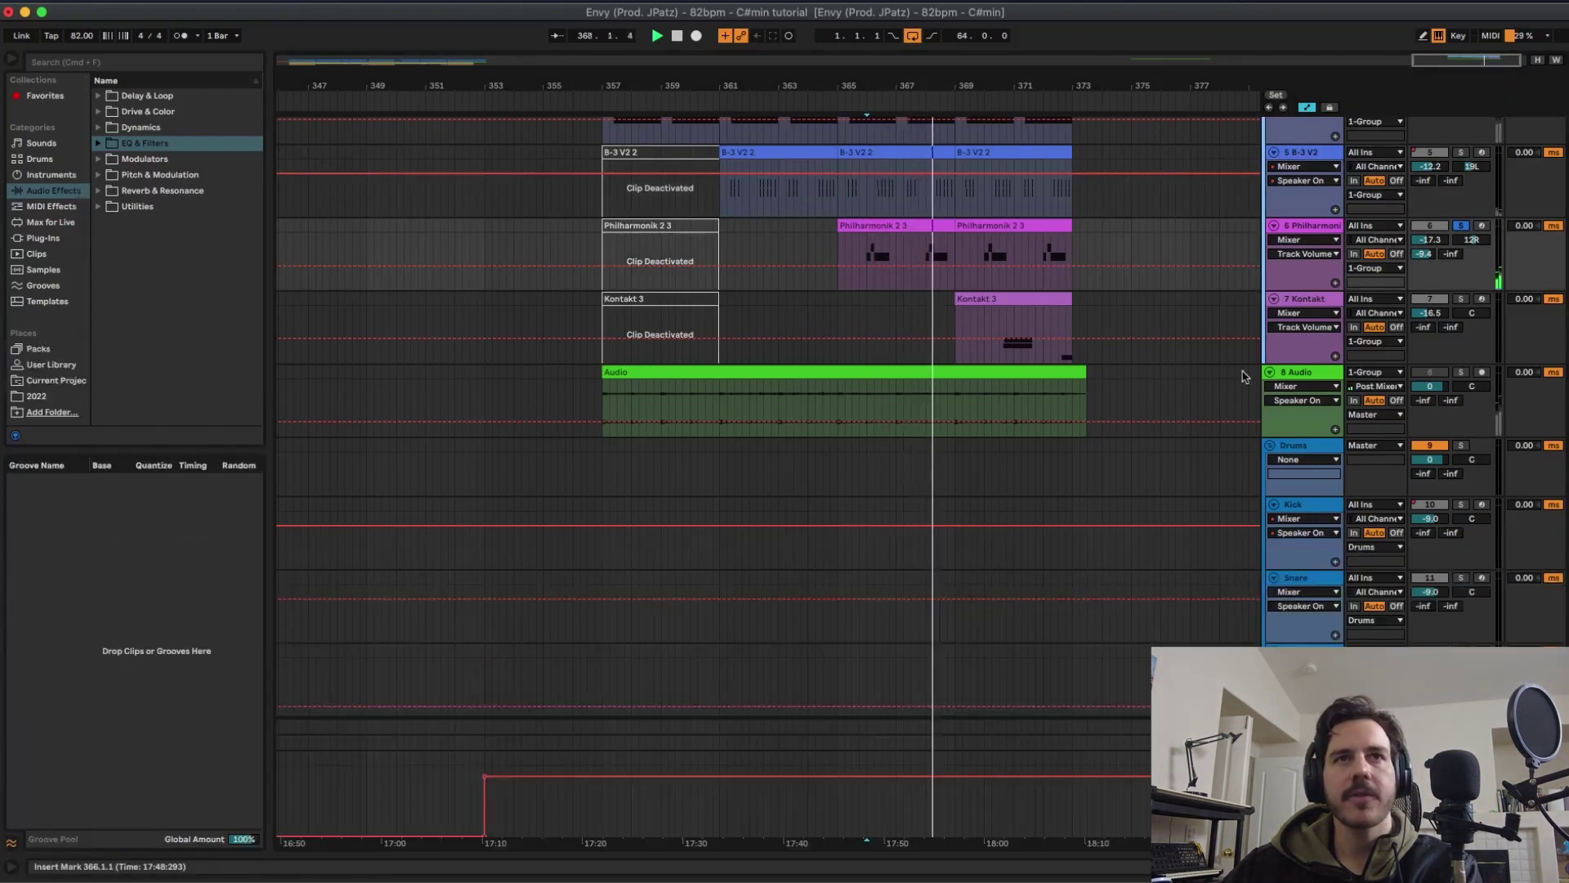
- Play the Kontakt track from 370.3.1 with its instrument and Guitar Rig 6 devices shown
{"action": "left_click", "coordinate": [998, 317]}
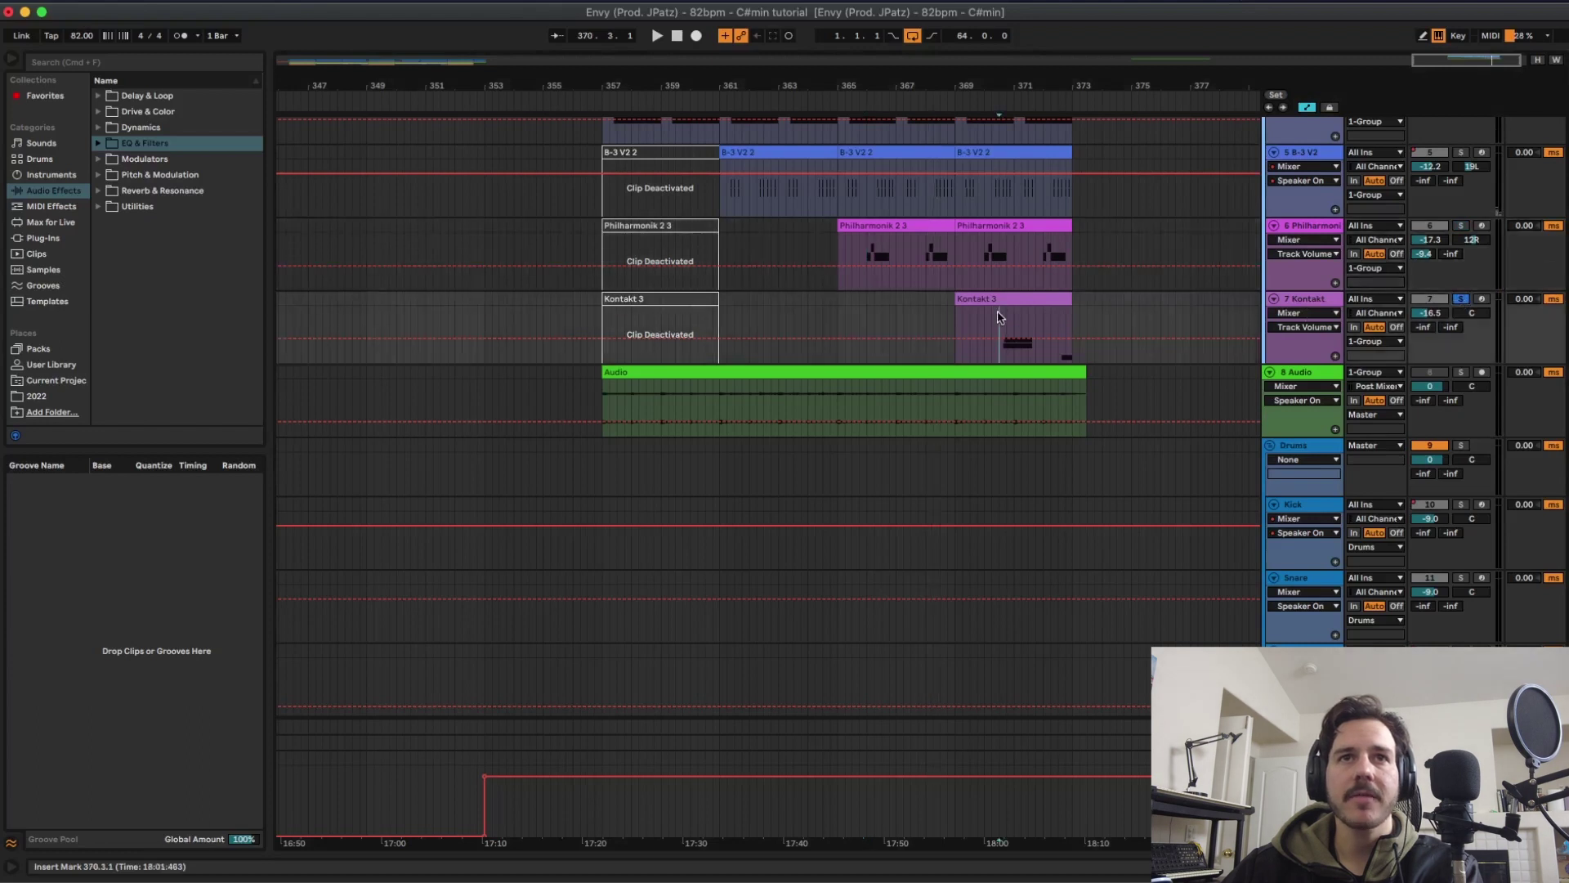
{"action": "double_click", "coordinate": [1313, 300]}
{"action": "key", "text": "space"}
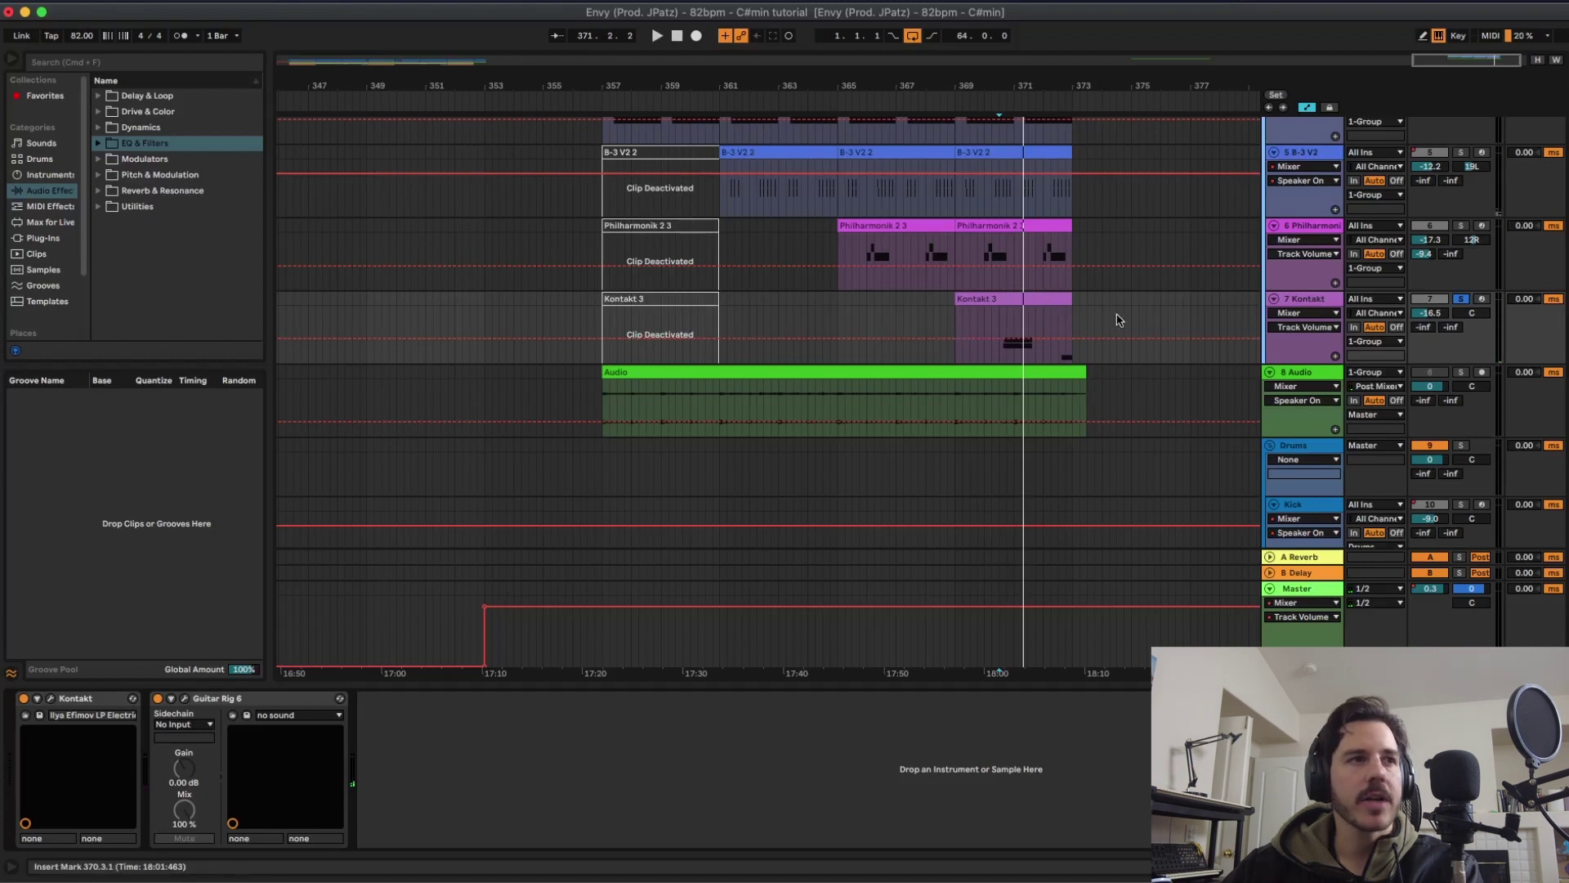
{"action": "scroll", "coordinate": [921, 357], "scroll_direction": "down", "scroll_amount": 1}
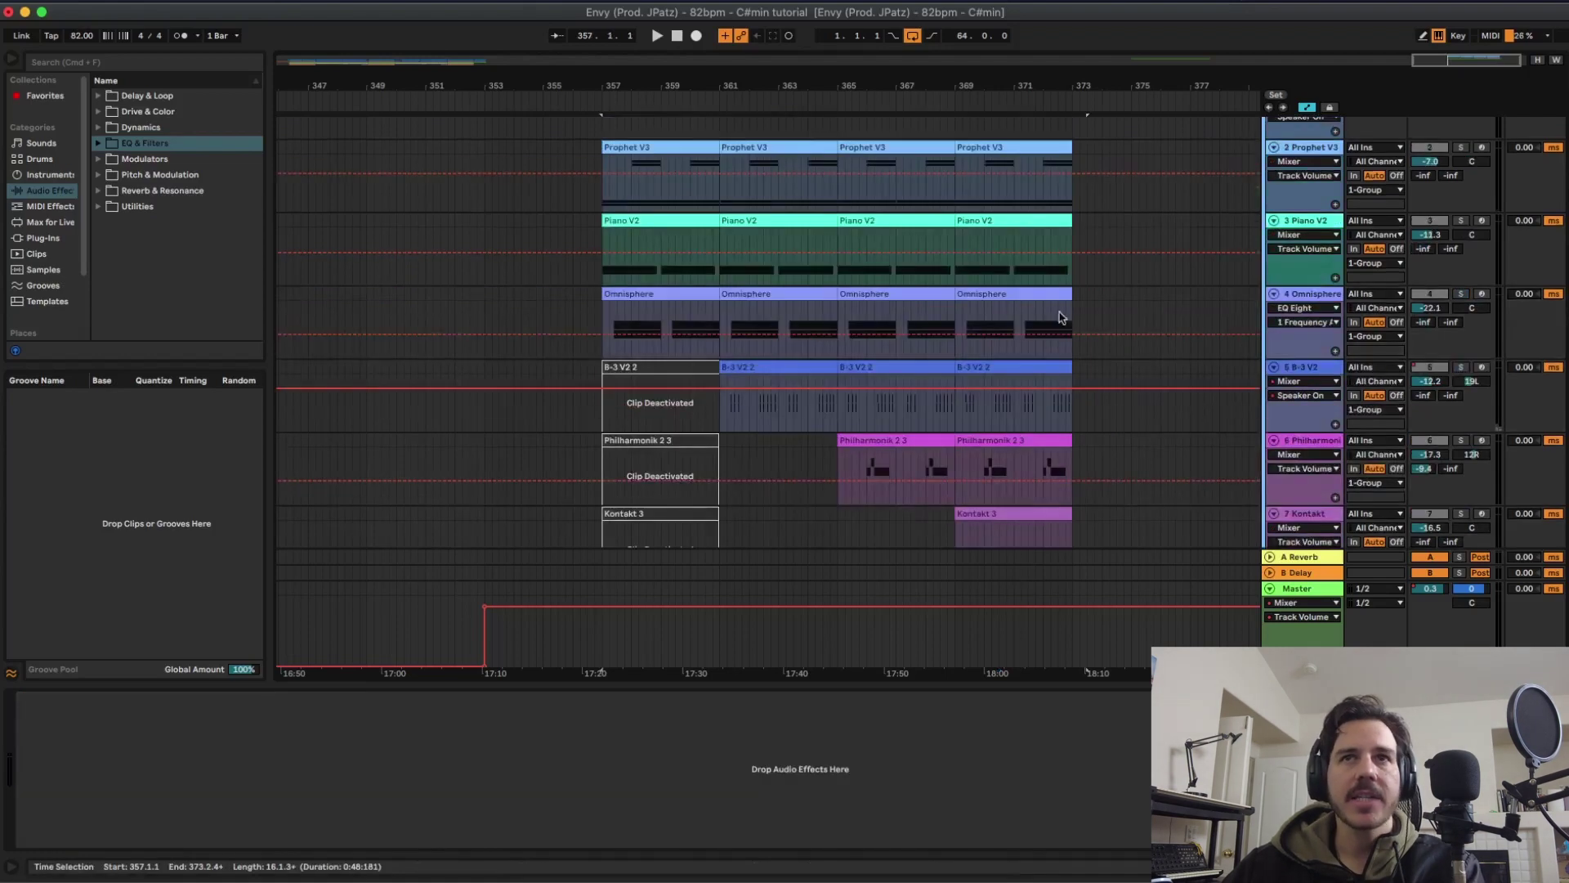
- Review the grouped instrument tracks from Prophet V3 through Kontakt and their device chains
{"action": "scroll", "coordinate": [1308, 271], "scroll_direction": "up", "scroll_amount": 4}
{"action": "left_click", "coordinate": [1313, 129]}
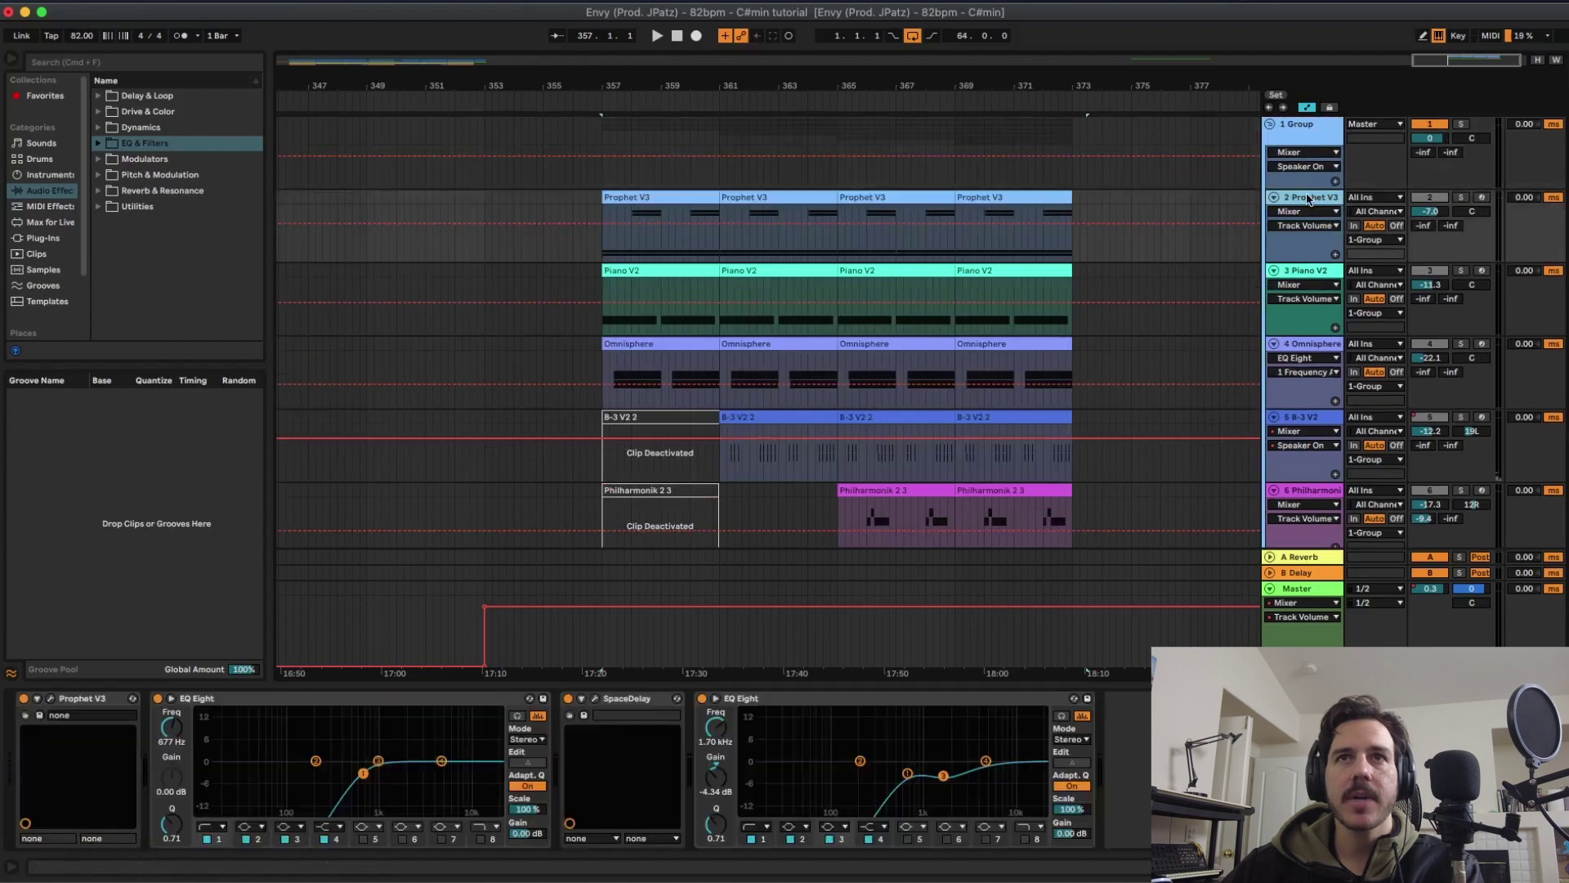
{"action": "scroll", "coordinate": [1299, 245], "scroll_direction": "down", "scroll_amount": 5}
{"action": "right_click", "coordinate": [1295, 300]}
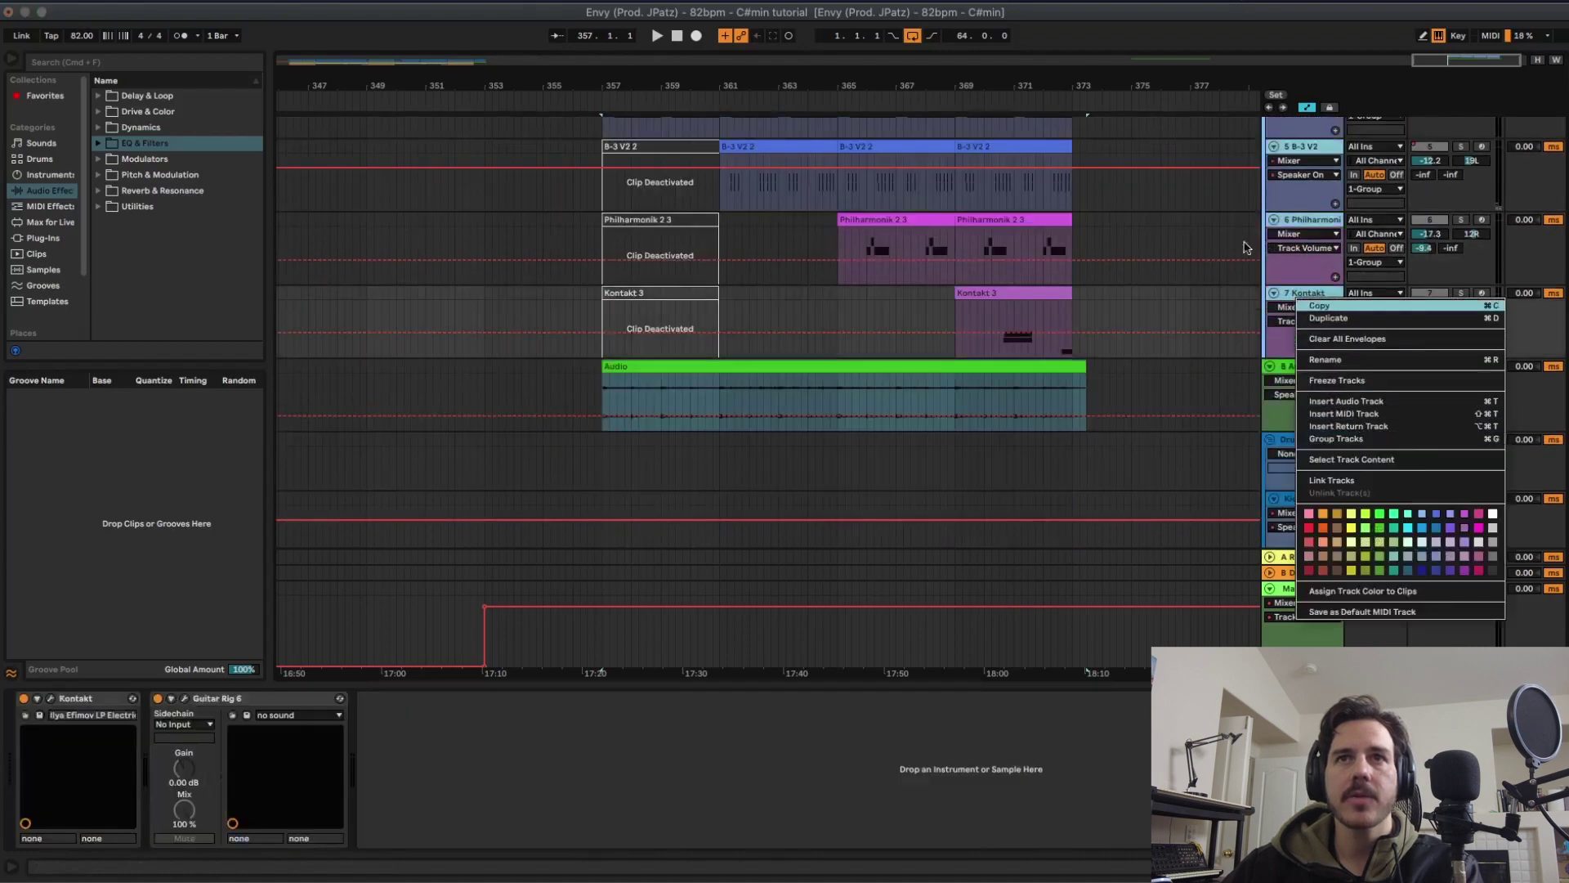
{"action": "key", "text": "Escape"}
{"action": "scroll", "coordinate": [1275, 156], "scroll_direction": "up", "scroll_amount": 5}
{"action": "scroll", "coordinate": [1300, 245], "scroll_direction": "down", "scroll_amount": 5}
- Check the 8 Audio track's input source options, keep 1-Group, and select the recorded audio clip
{"action": "left_click", "coordinate": [1305, 330]}
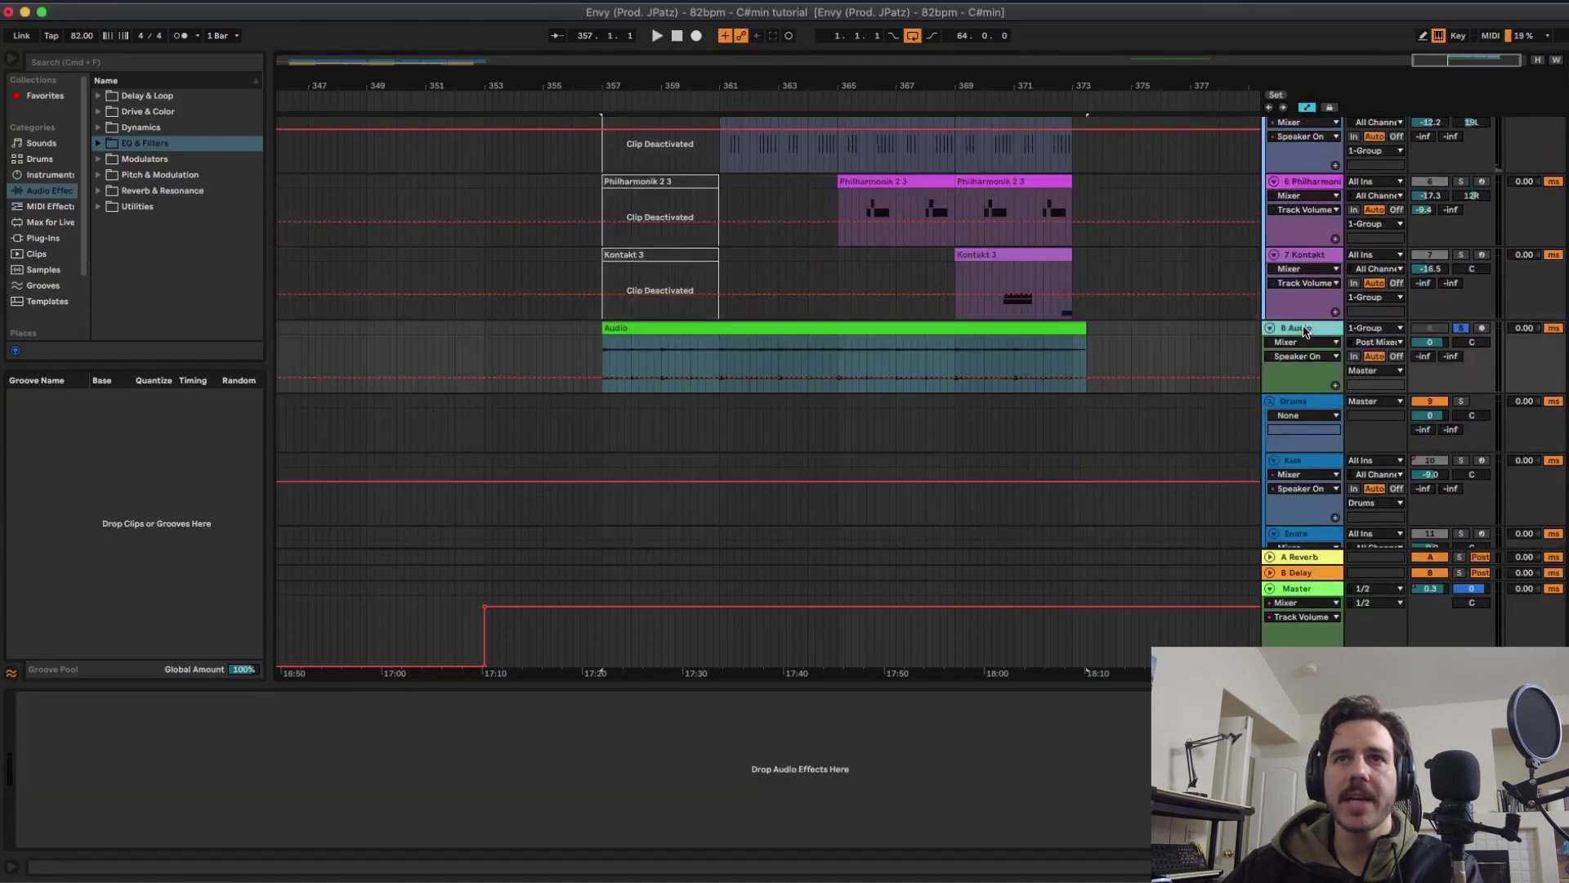
{"action": "left_click", "coordinate": [1369, 329]}
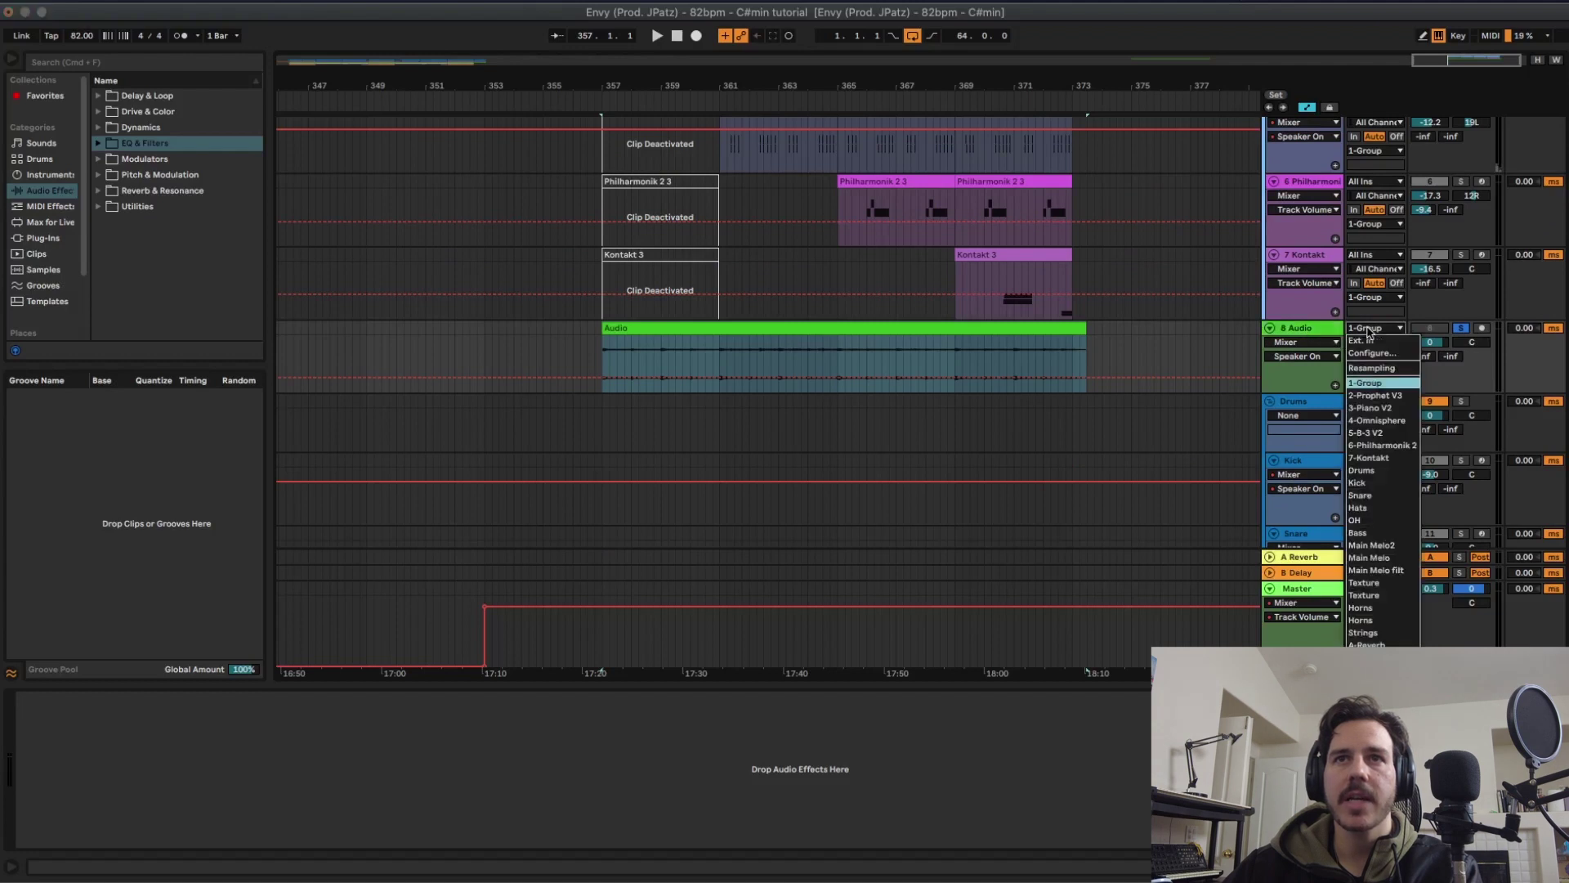
{"action": "left_click", "coordinate": [1295, 335]}
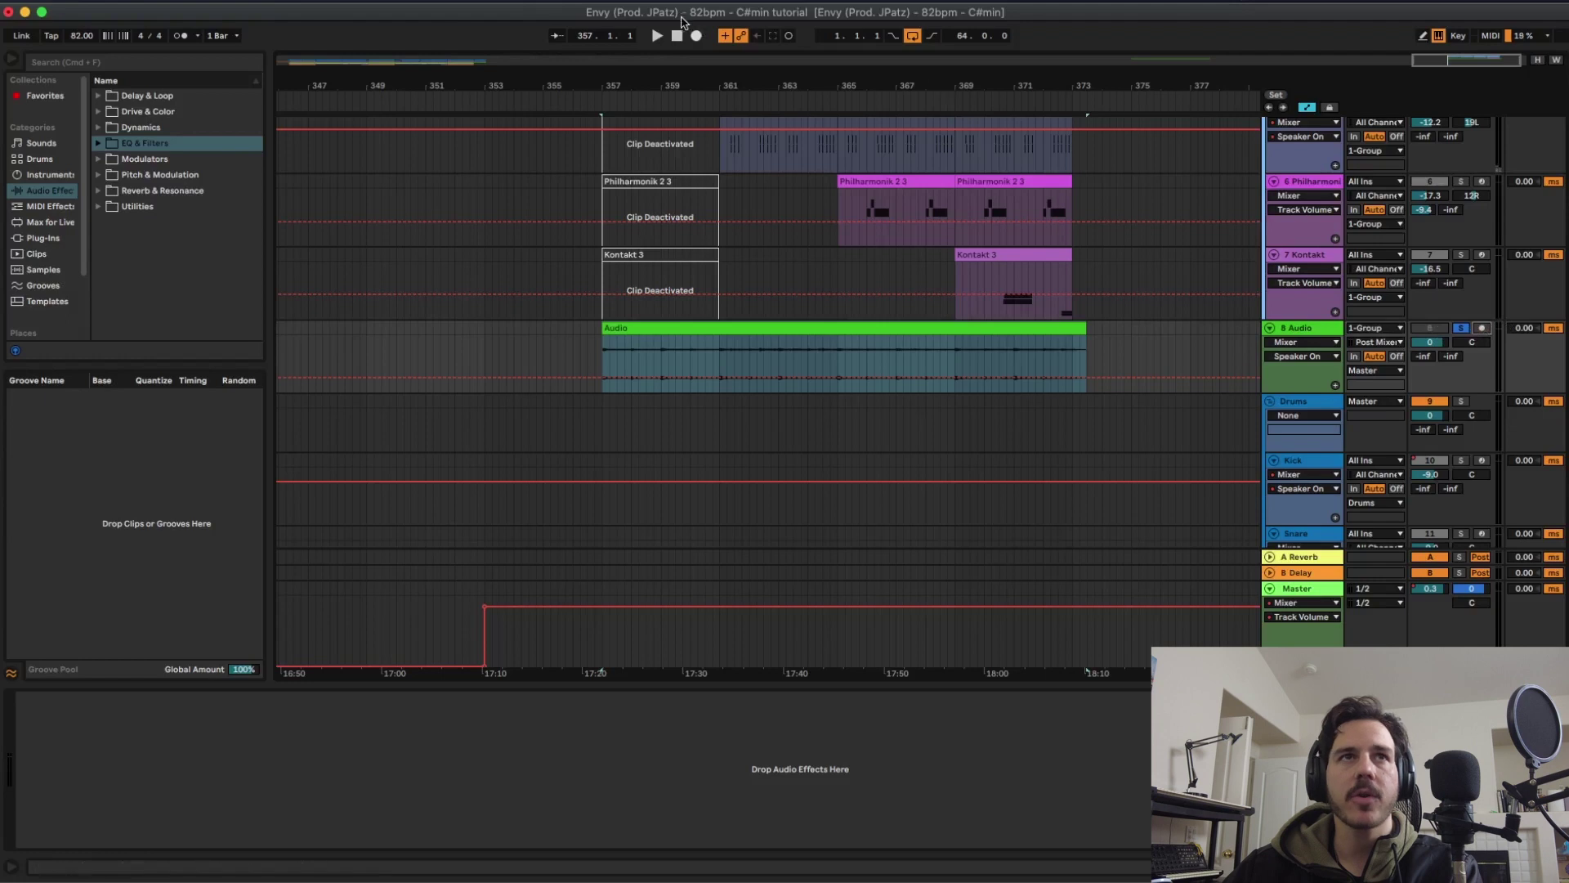
{"action": "left_click", "coordinate": [683, 330]}
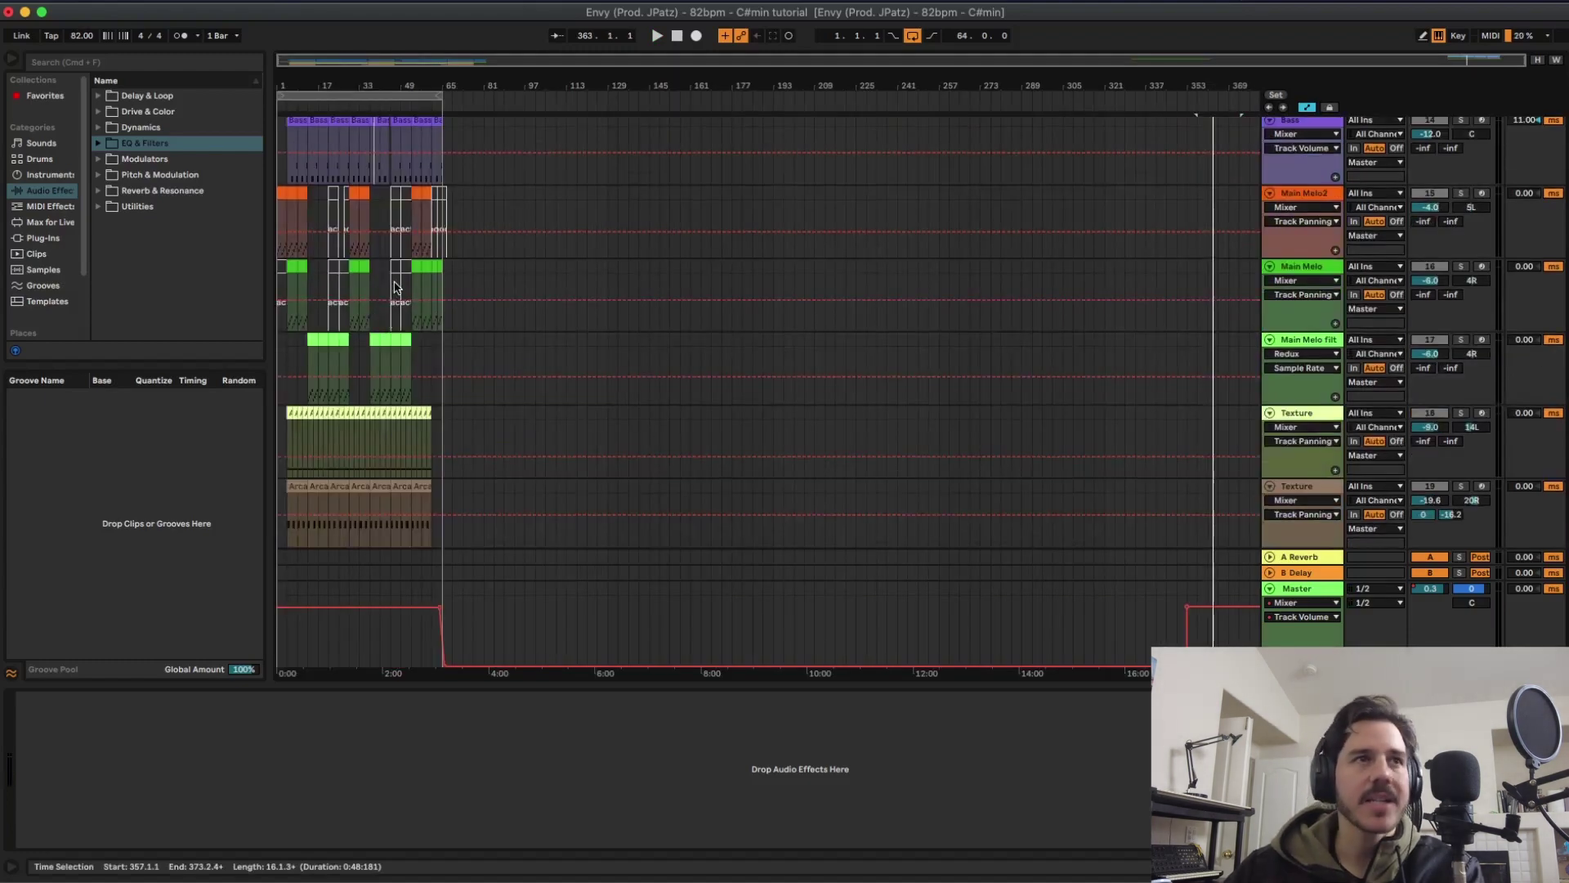
- Solo the Main Melo2 track at the start of the arrangement and play bars 5 to 9 with its Serato Sample chops in view
{"action": "left_click_drag", "start_coordinate": [282, 84], "coordinate": [286, 164]}
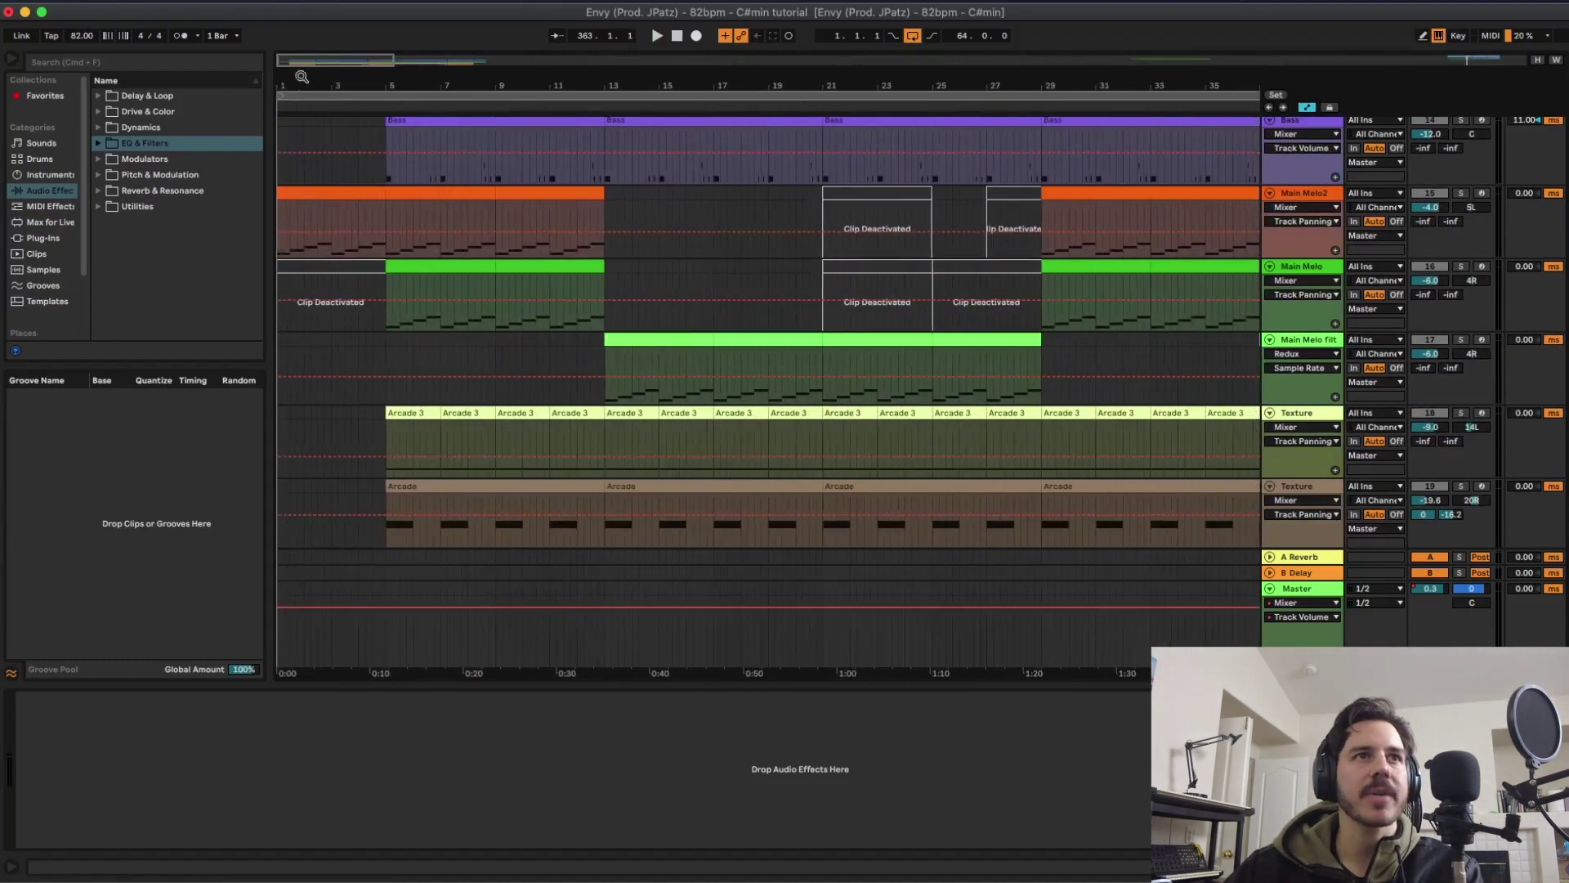
{"action": "left_click", "coordinate": [1462, 194]}
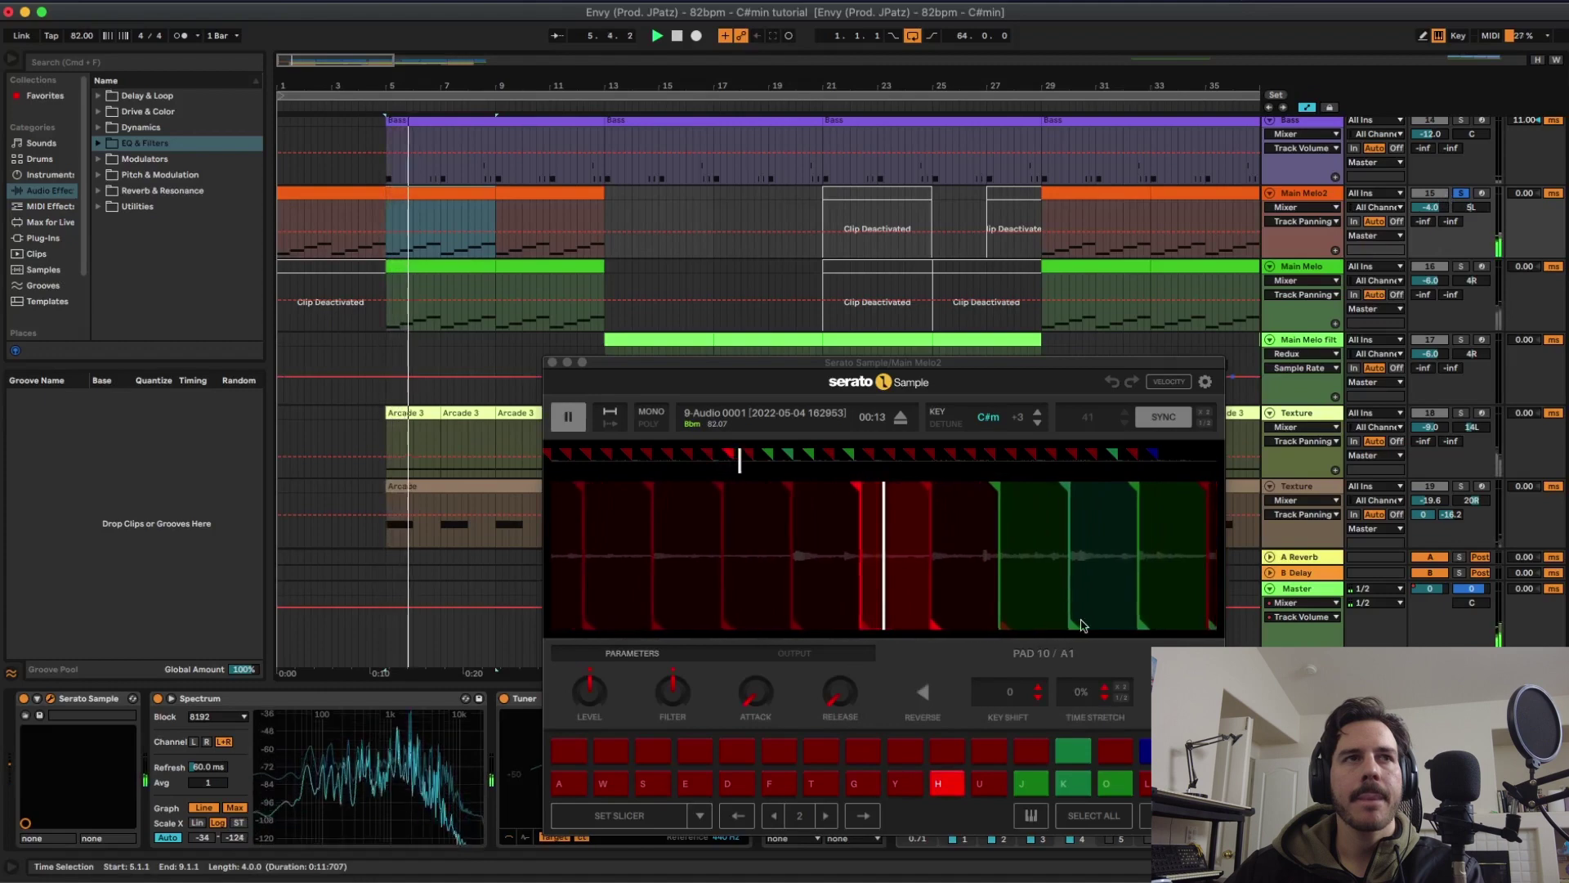
{"action": "left_click_drag", "start_coordinate": [917, 365], "coordinate": [1151, 120]}
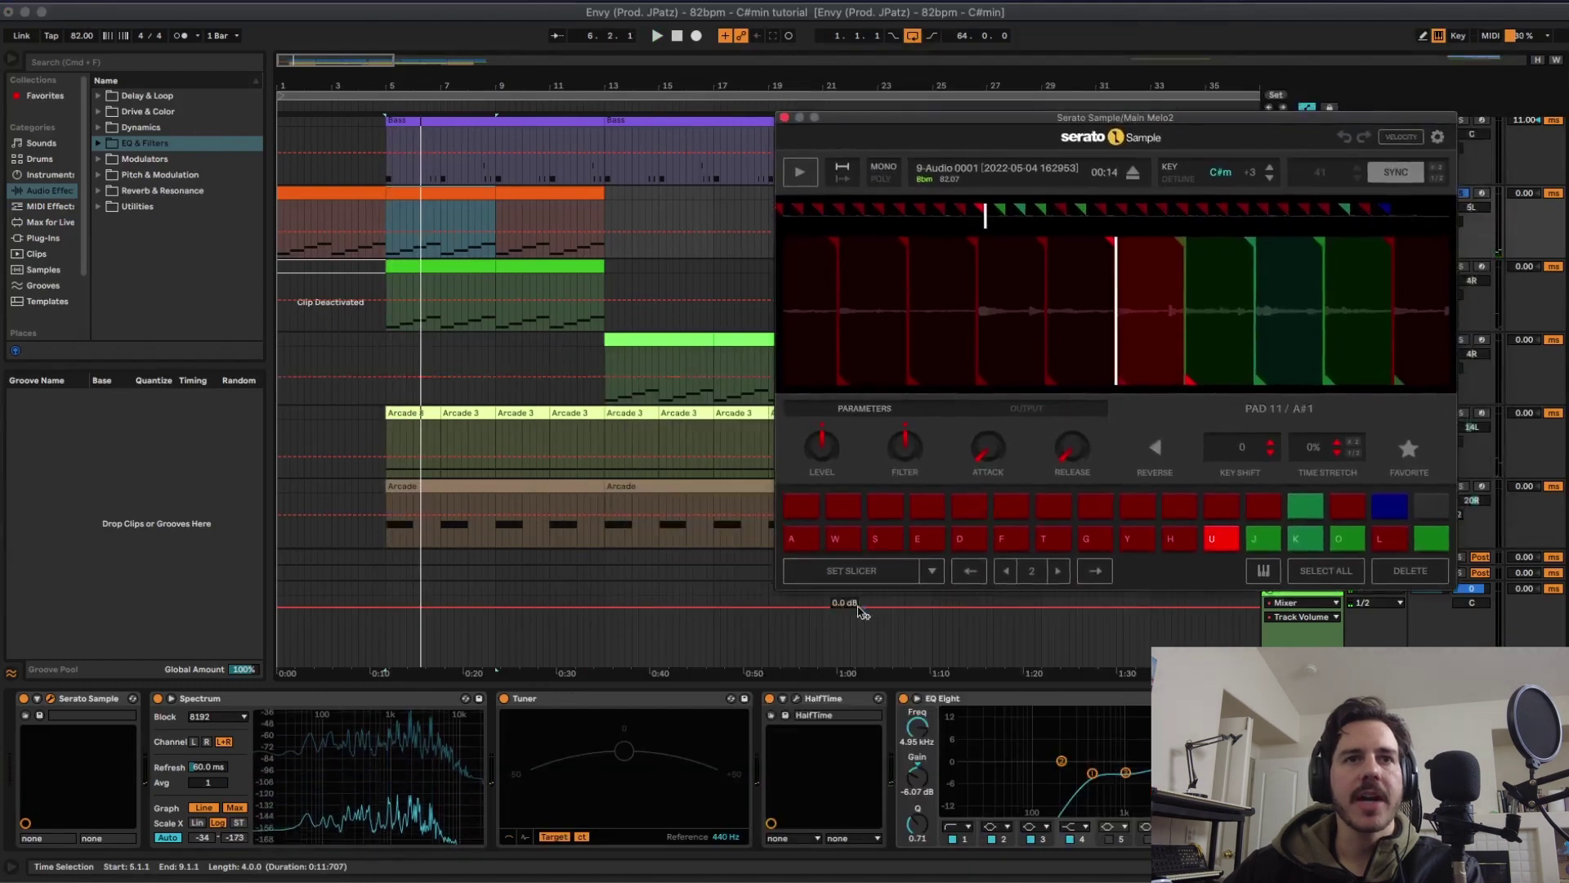
- Compare Main Melo2 with the HalfTime effect bypassed and enabled, and close its Serato Sample window
{"action": "left_click", "coordinate": [768, 708]}
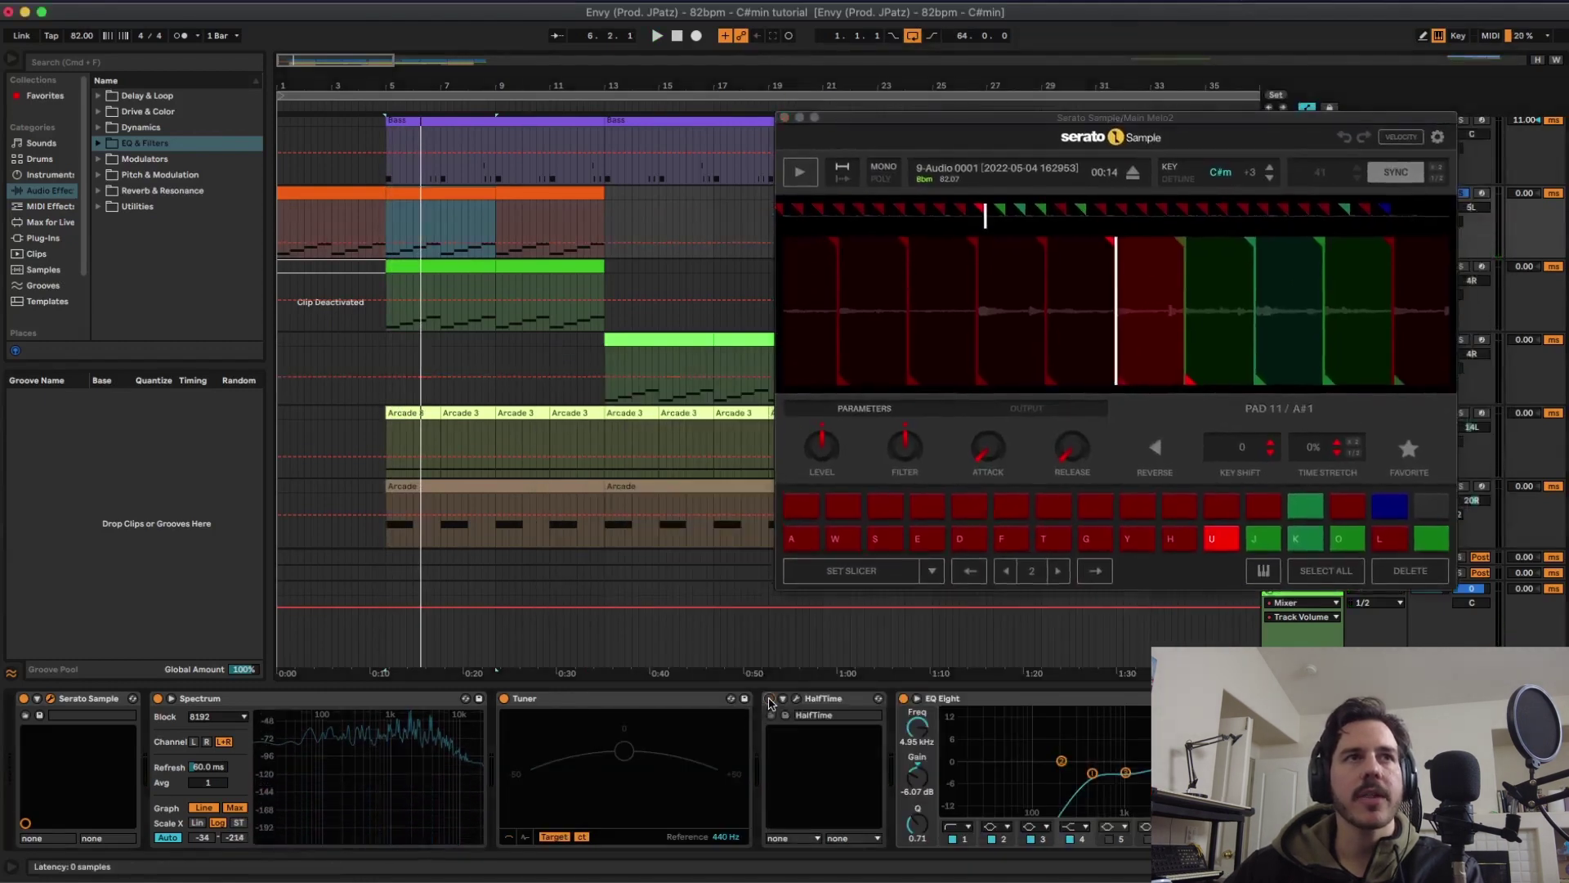
{"action": "key", "text": "space"}
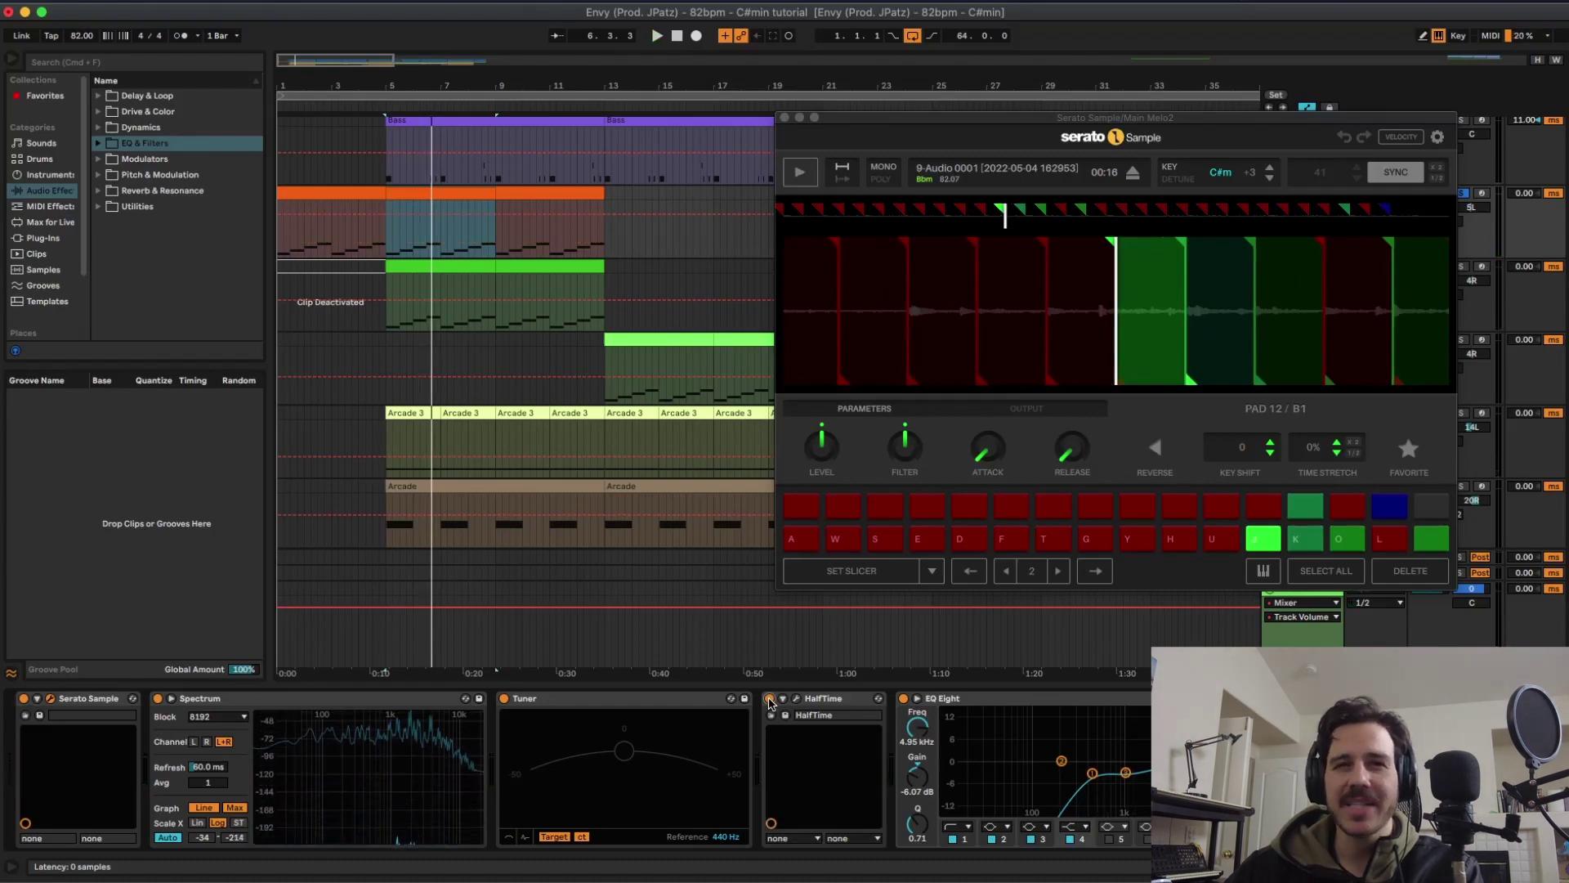
{"action": "key", "text": "space"}
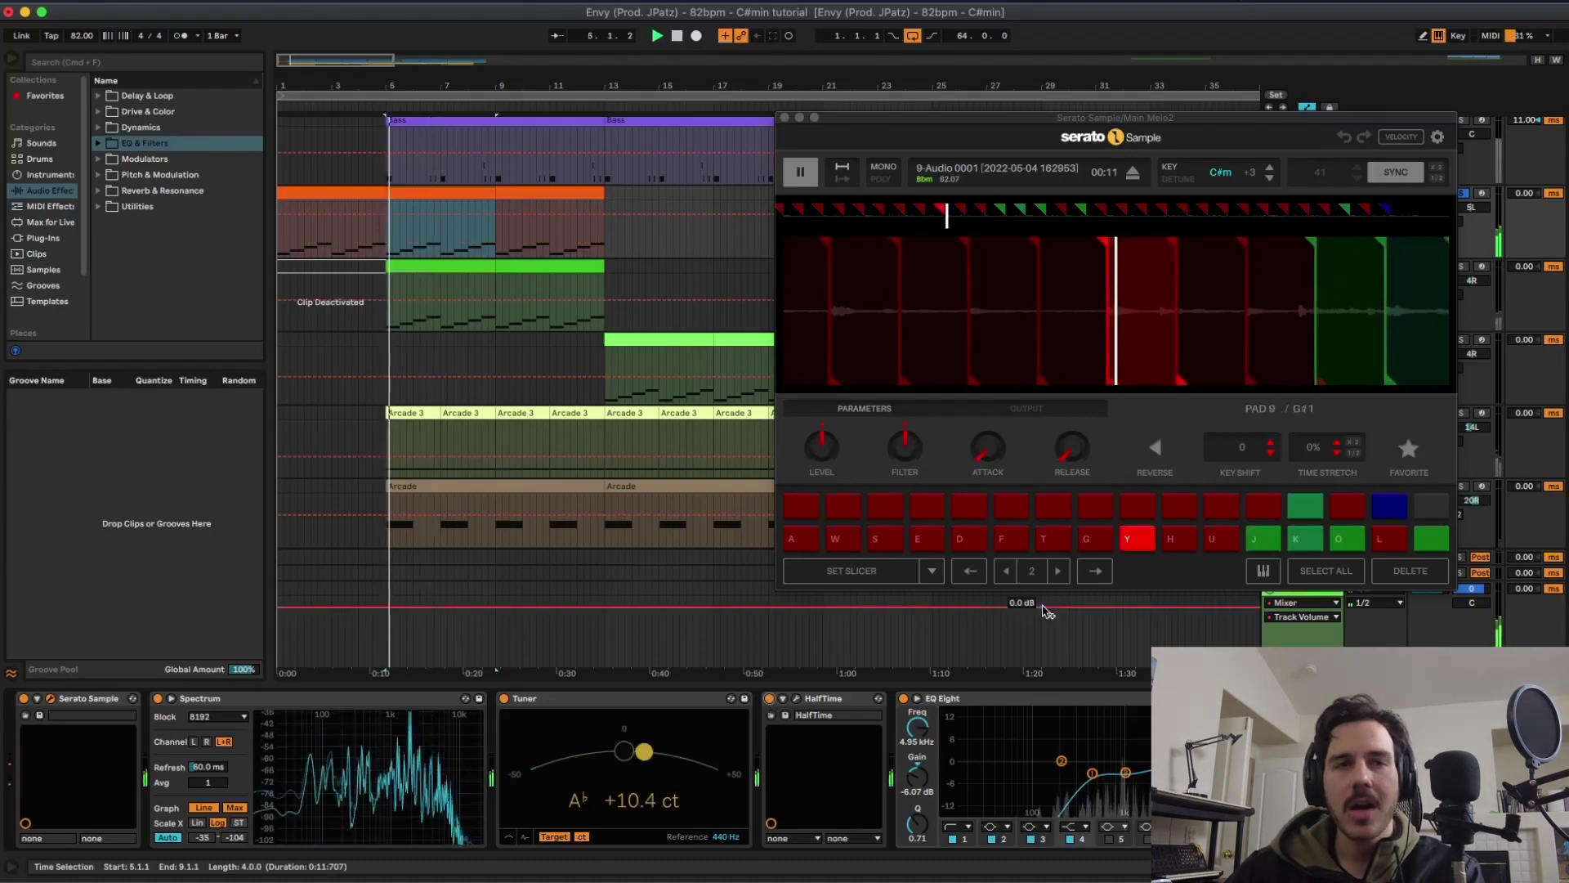
{"action": "left_click", "coordinate": [785, 119]}
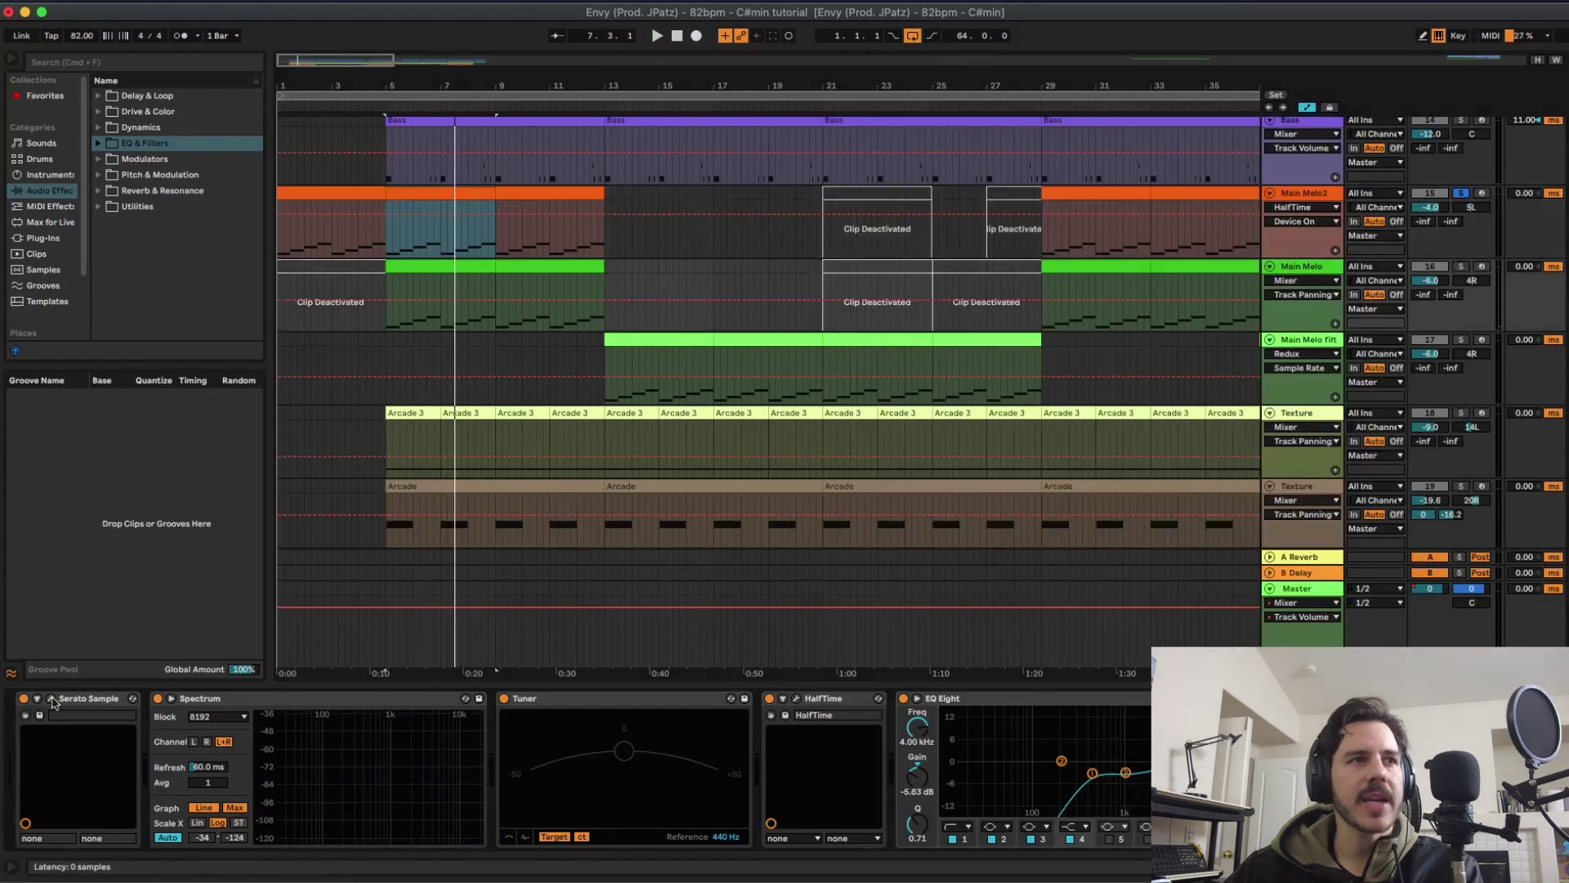
- Solo the Main Melo track, play it with its Serato Sample chops in view, and close the sampler window
{"action": "key", "text": "super+alt+p"}
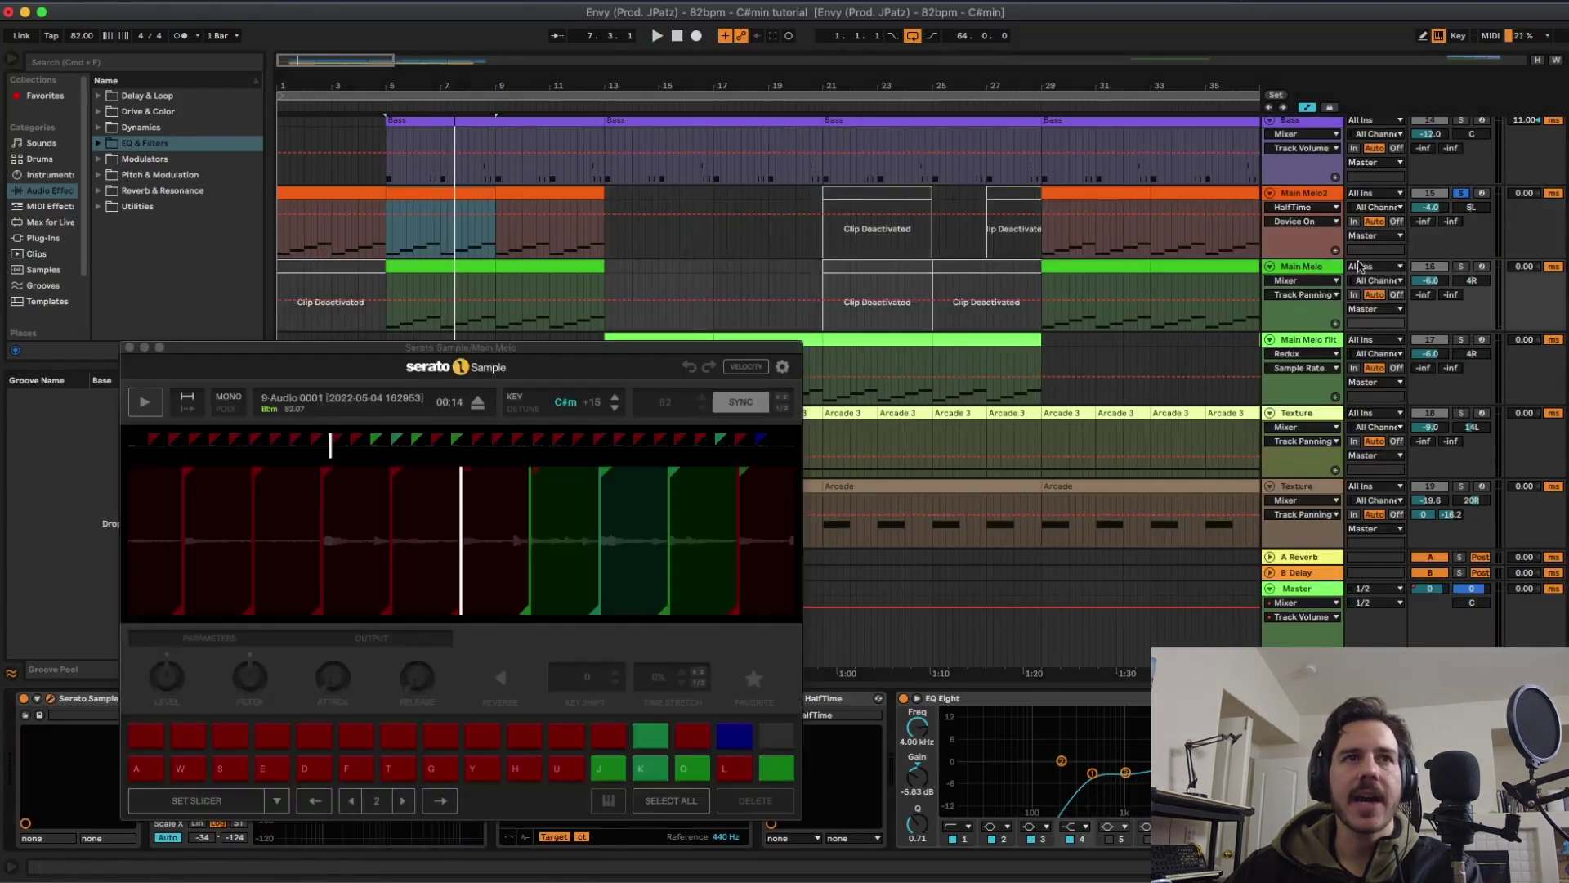
{"action": "left_click", "coordinate": [1461, 266]}
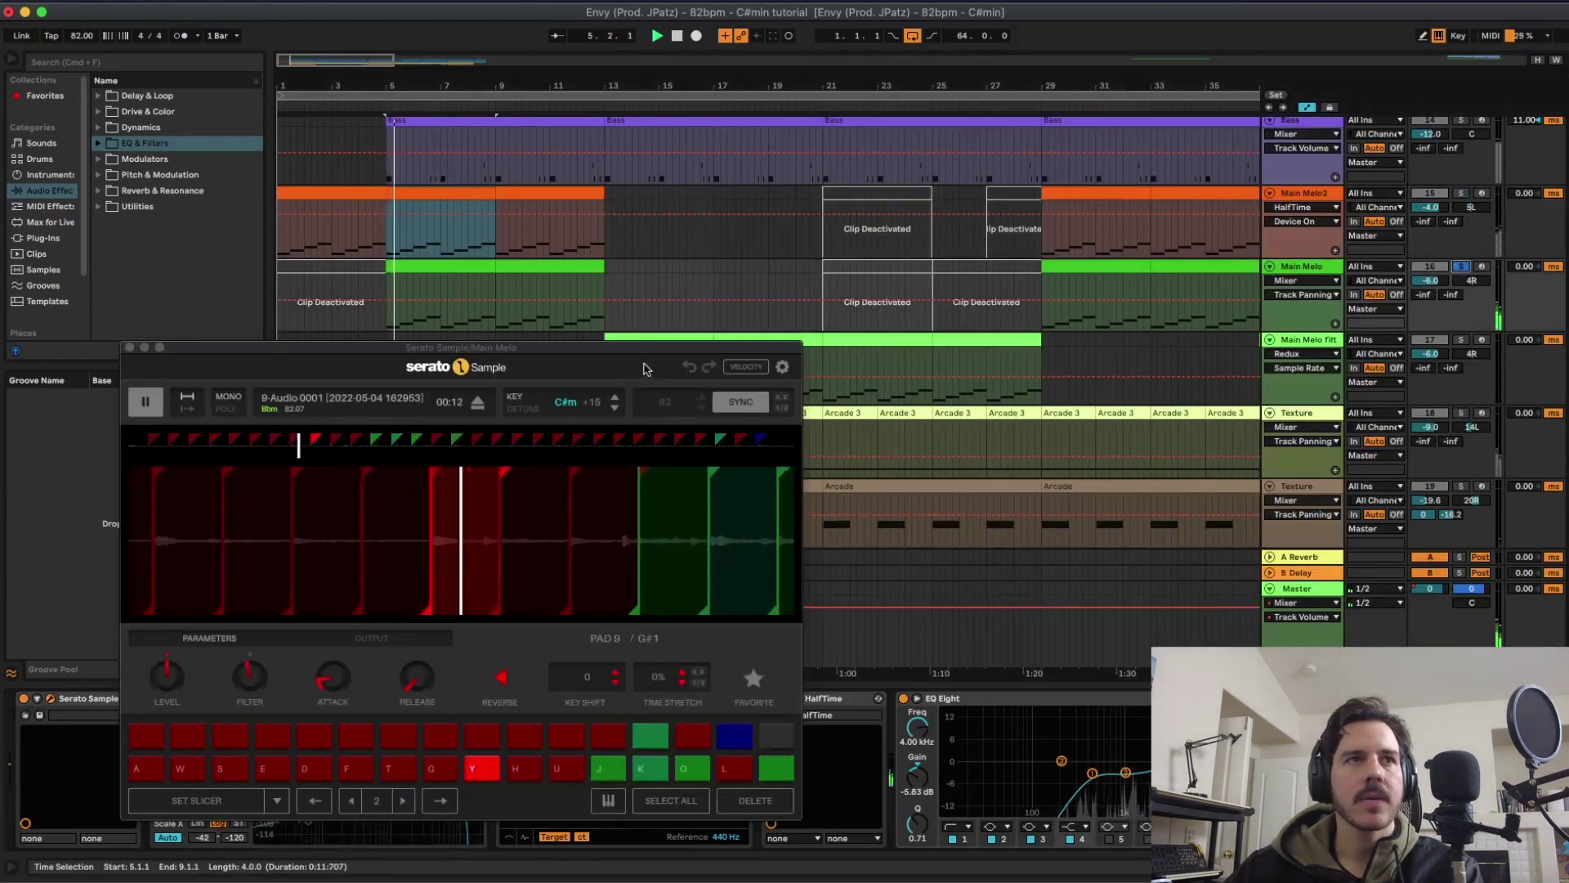
{"action": "left_click_drag", "start_coordinate": [635, 352], "coordinate": [899, 324]}
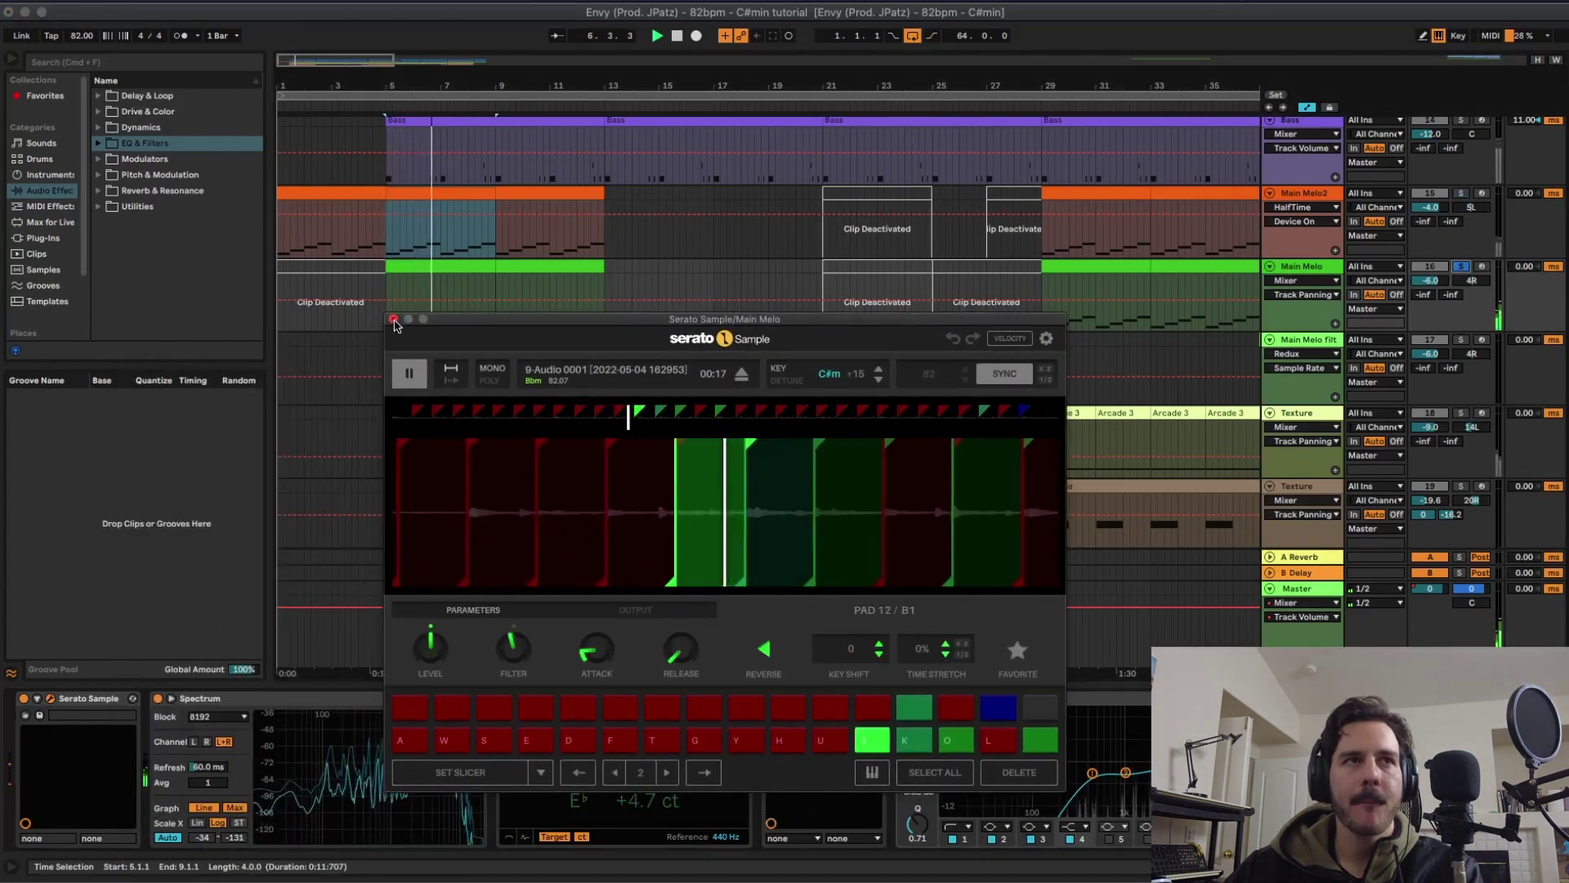
{"action": "left_click", "coordinate": [393, 320]}
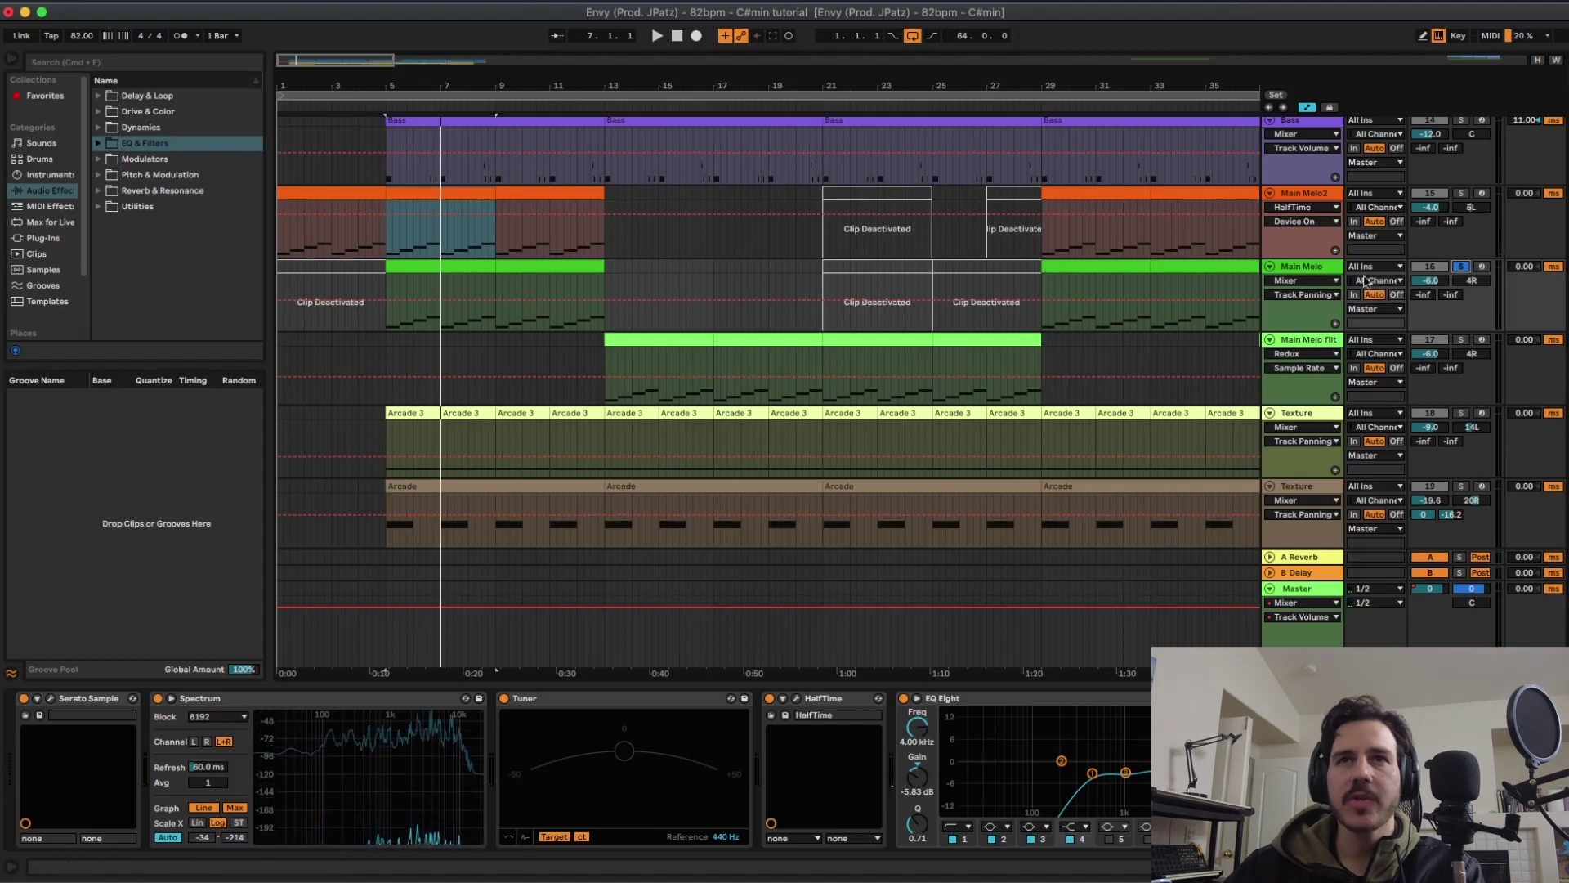
- Solo Main Melo2 together with Main Melo
{"action": "left_click", "coordinate": [1462, 185]}
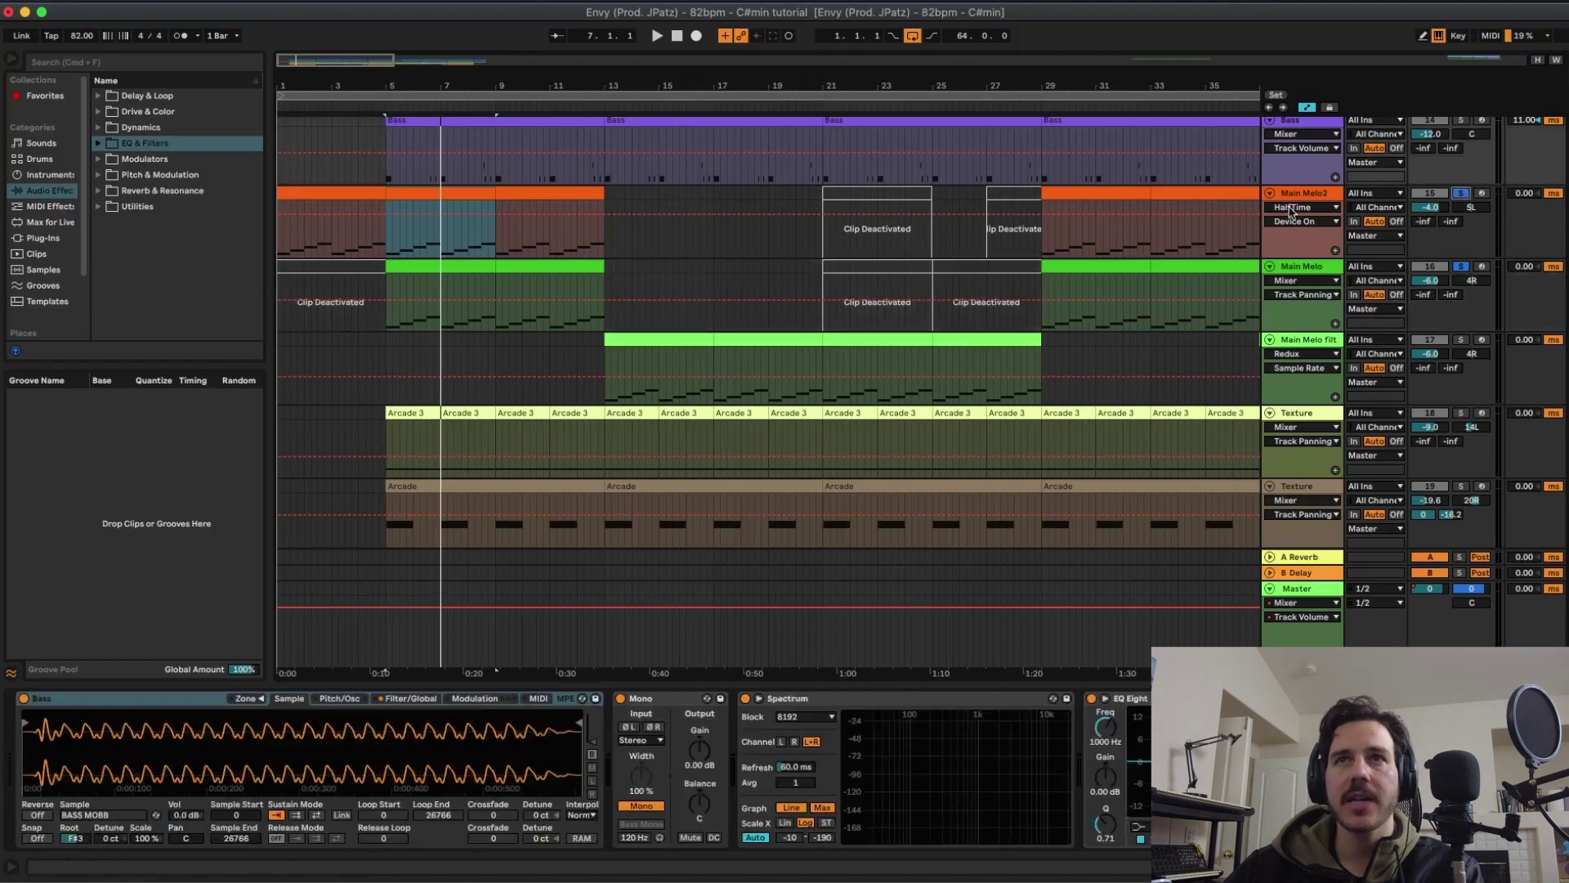
{"action": "scroll", "coordinate": [1263, 259], "scroll_direction": "up", "scroll_amount": 2}
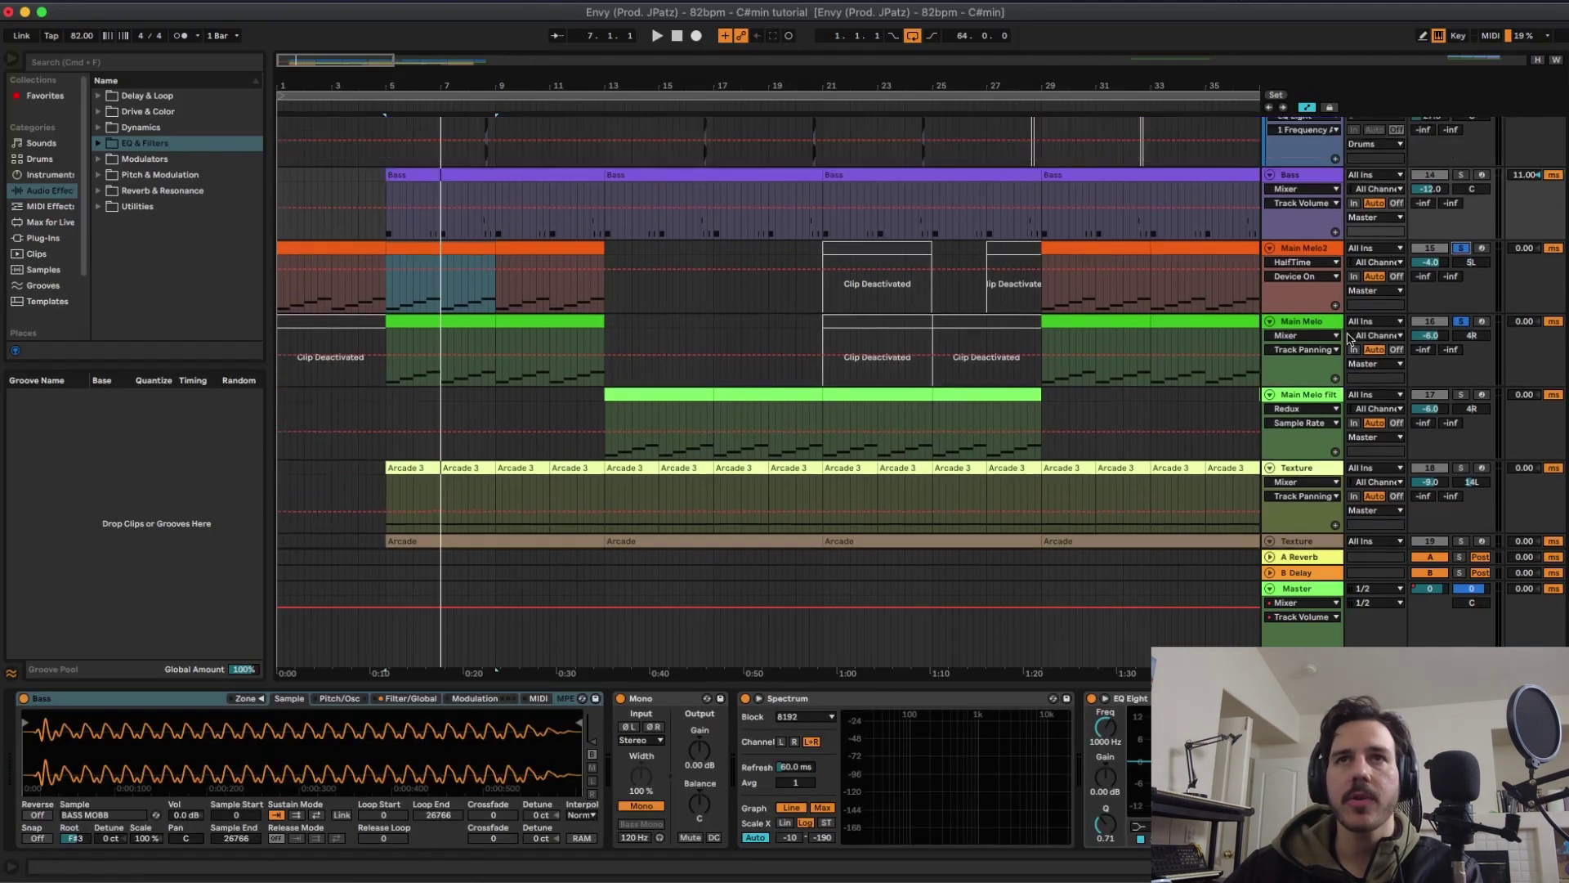
- Play the soloed Main Melo2 and Main Melo tracks together from bar 5
{"action": "key", "text": "space"}
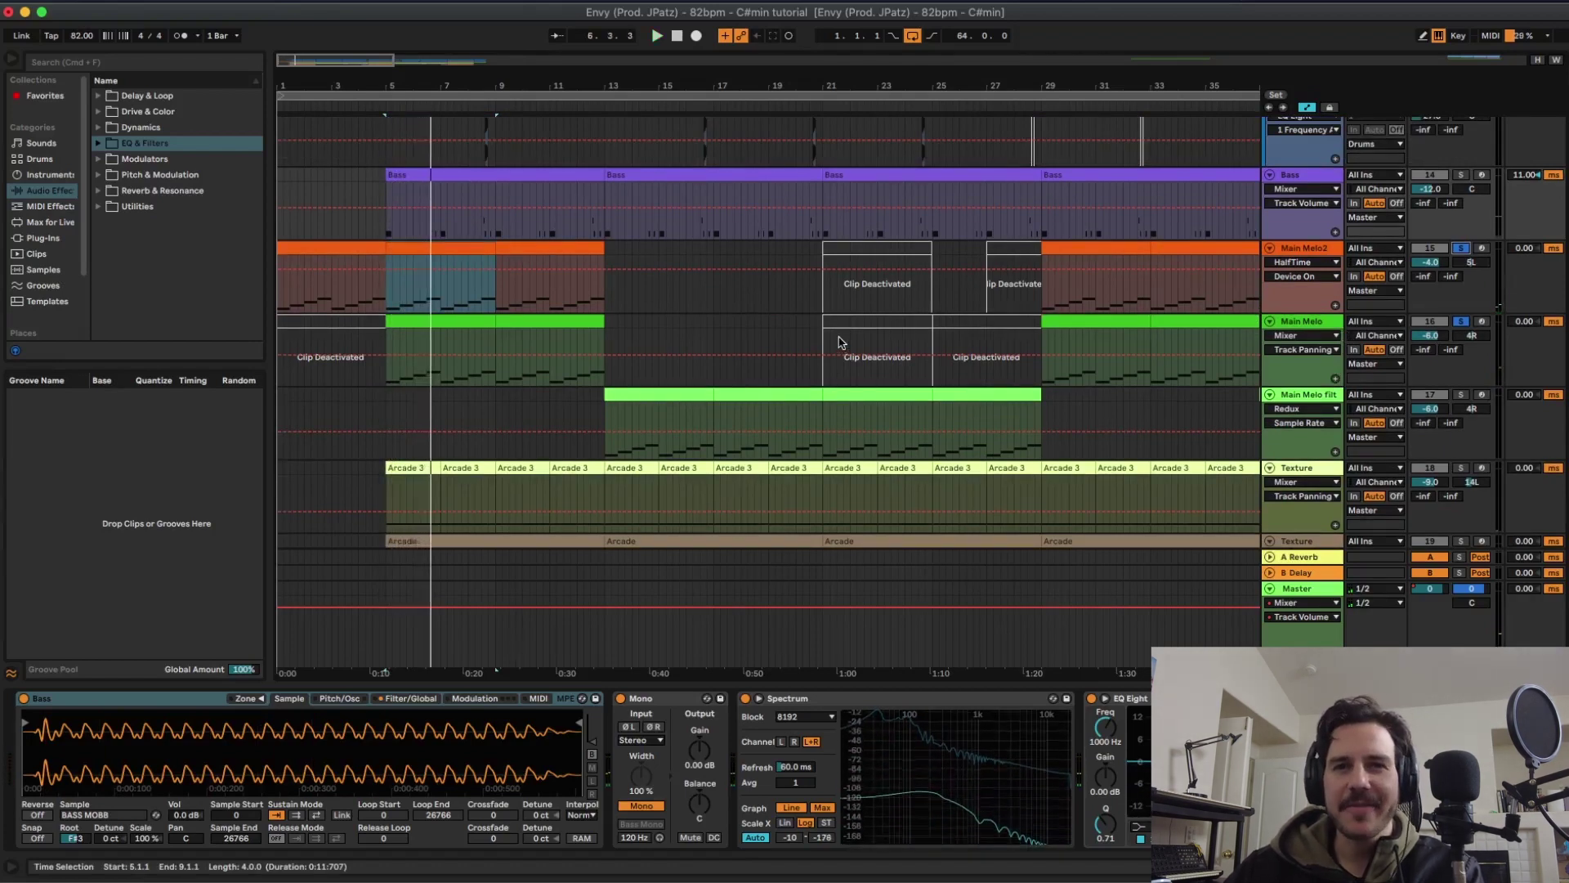
- Solo the Main Melo filt track, play it from bar 13 with its Serato Sample chops in view, and close the sampler window
{"action": "scroll", "coordinate": [858, 336], "scroll_direction": "down", "scroll_amount": 2}
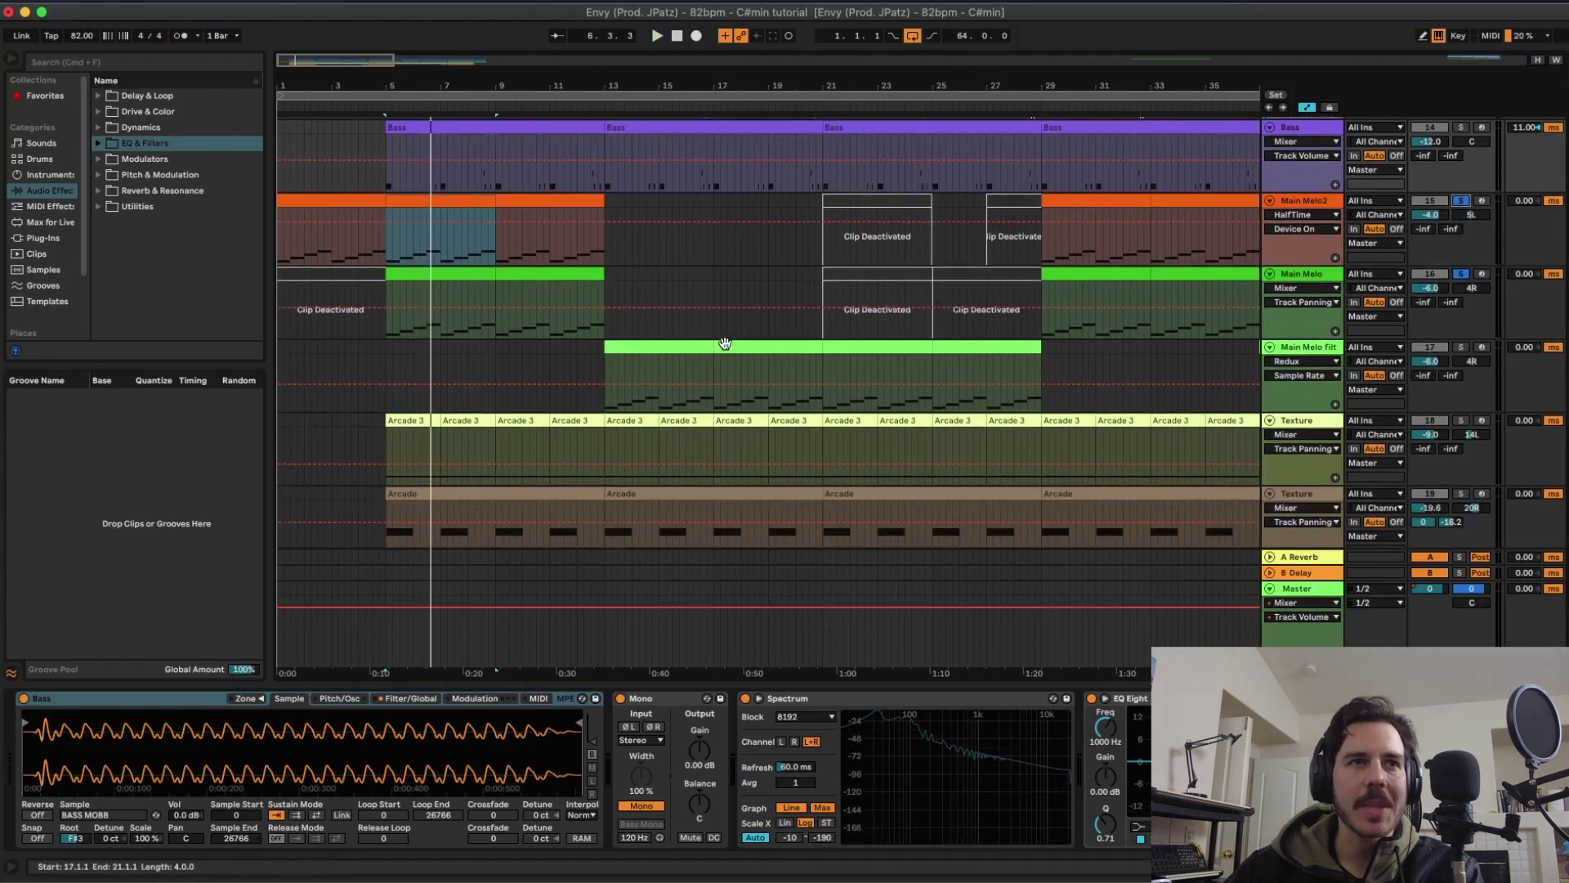
{"action": "left_click", "coordinate": [1301, 349]}
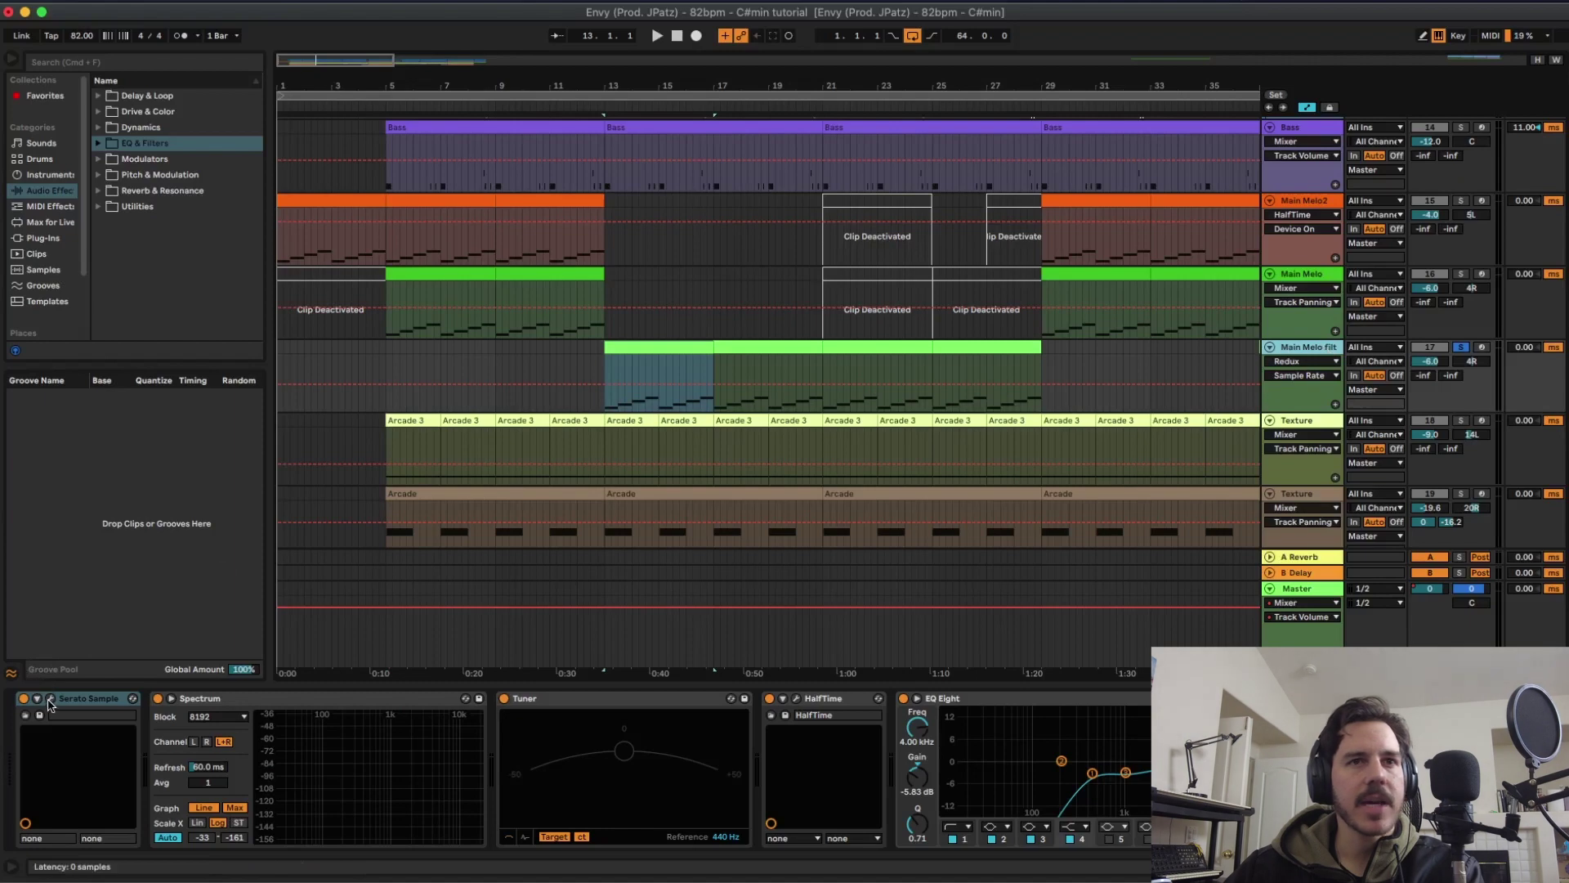
{"action": "key", "text": "space"}
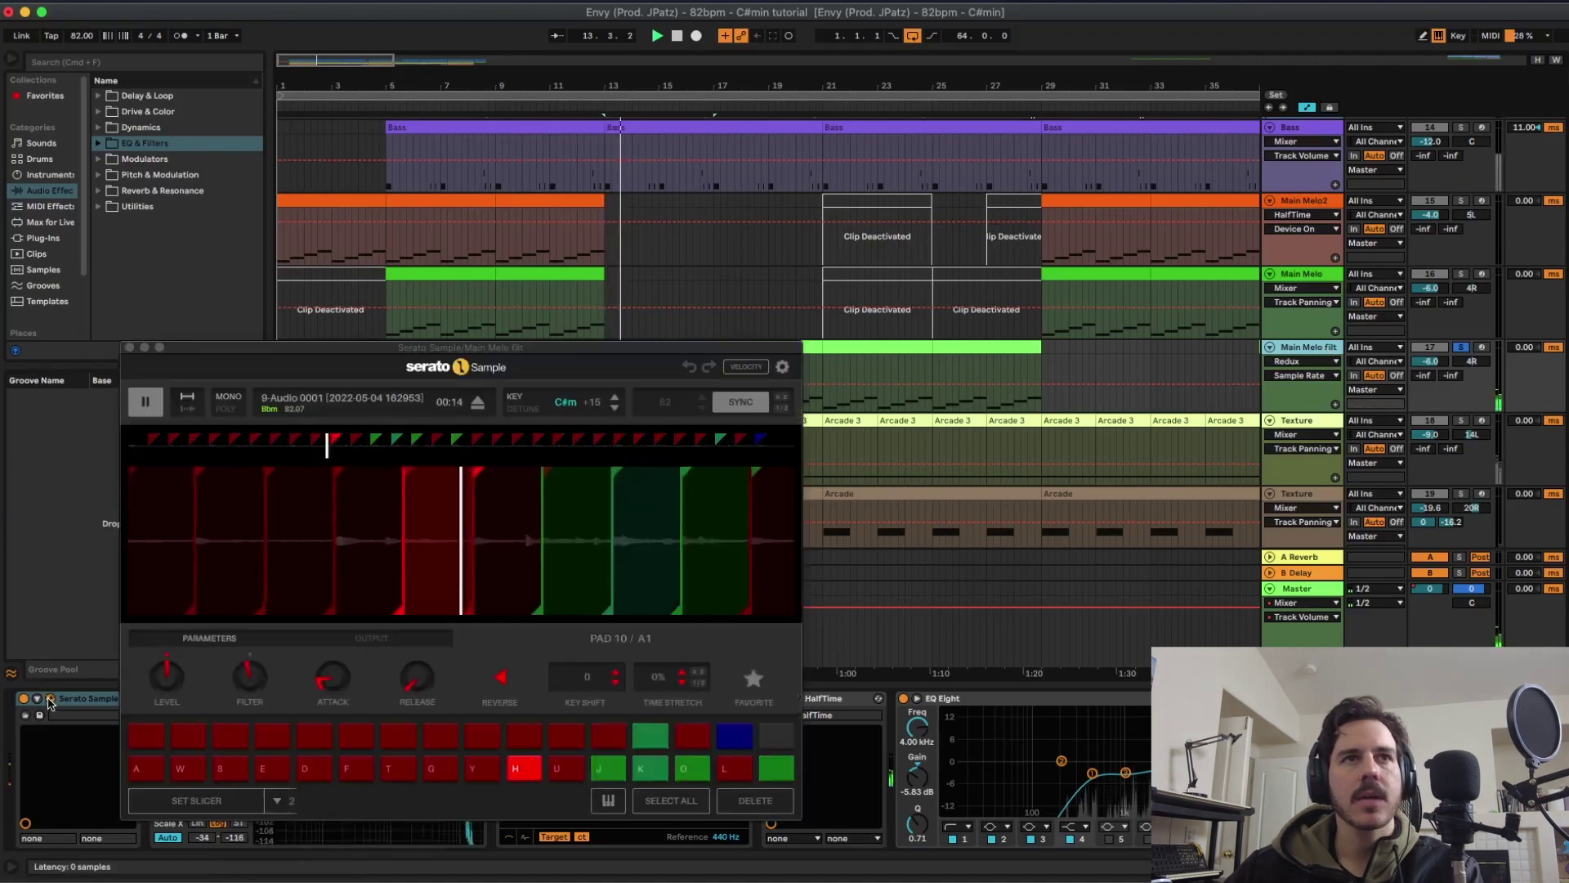
{"action": "left_click_drag", "start_coordinate": [481, 348], "coordinate": [660, 137]}
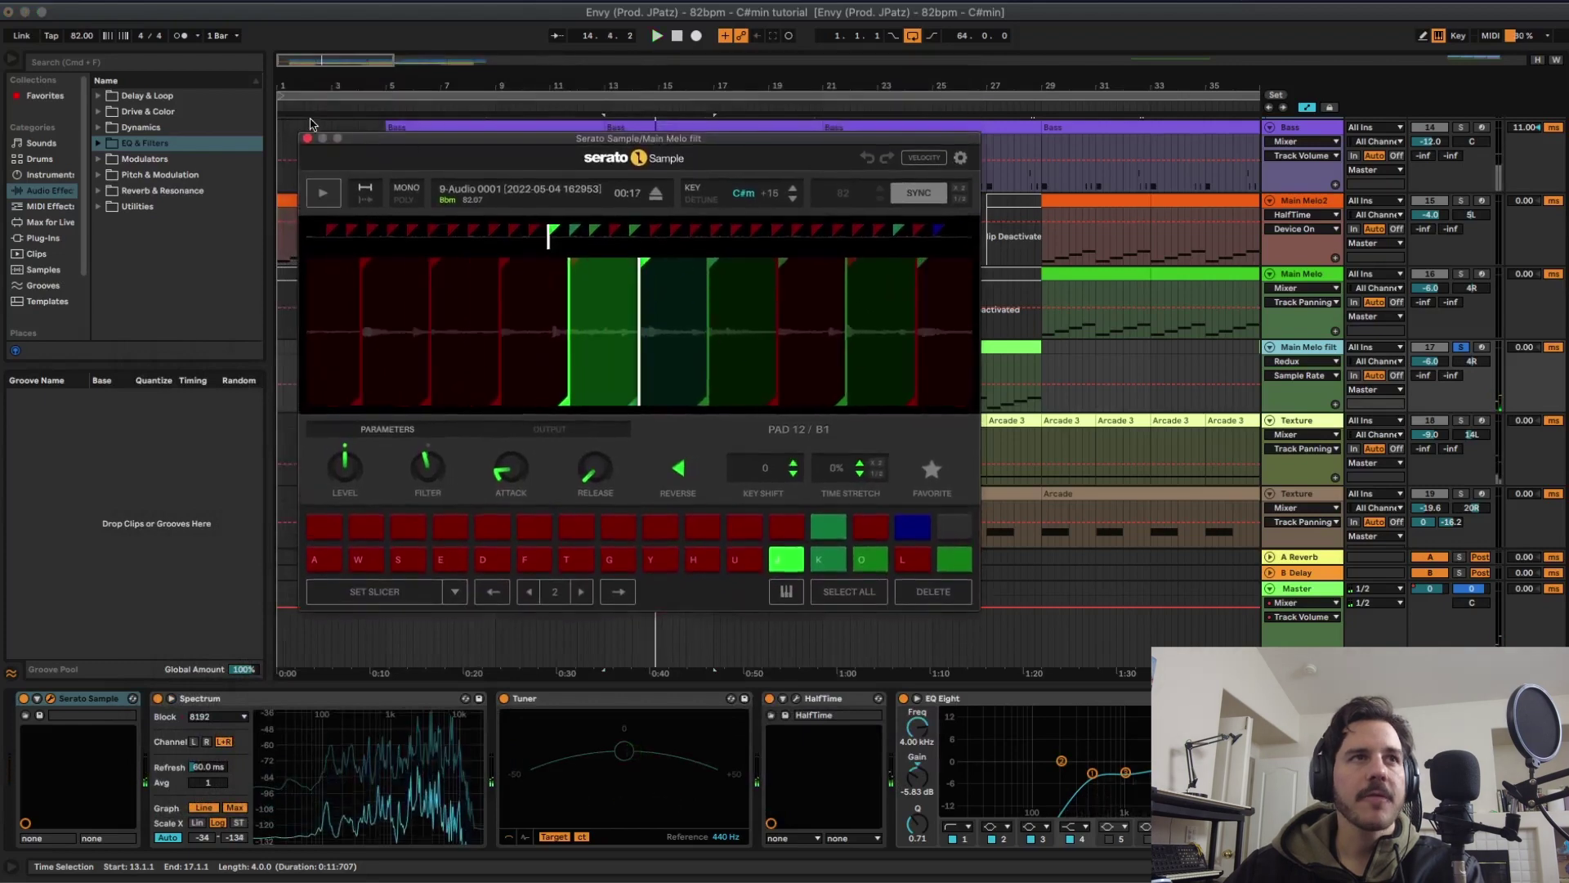
{"action": "left_click", "coordinate": [307, 138]}
- Solo the Texture track holding the Arcade 3 clips and play it from bar 5
{"action": "scroll", "coordinate": [909, 366], "scroll_direction": "down", "scroll_amount": 5}
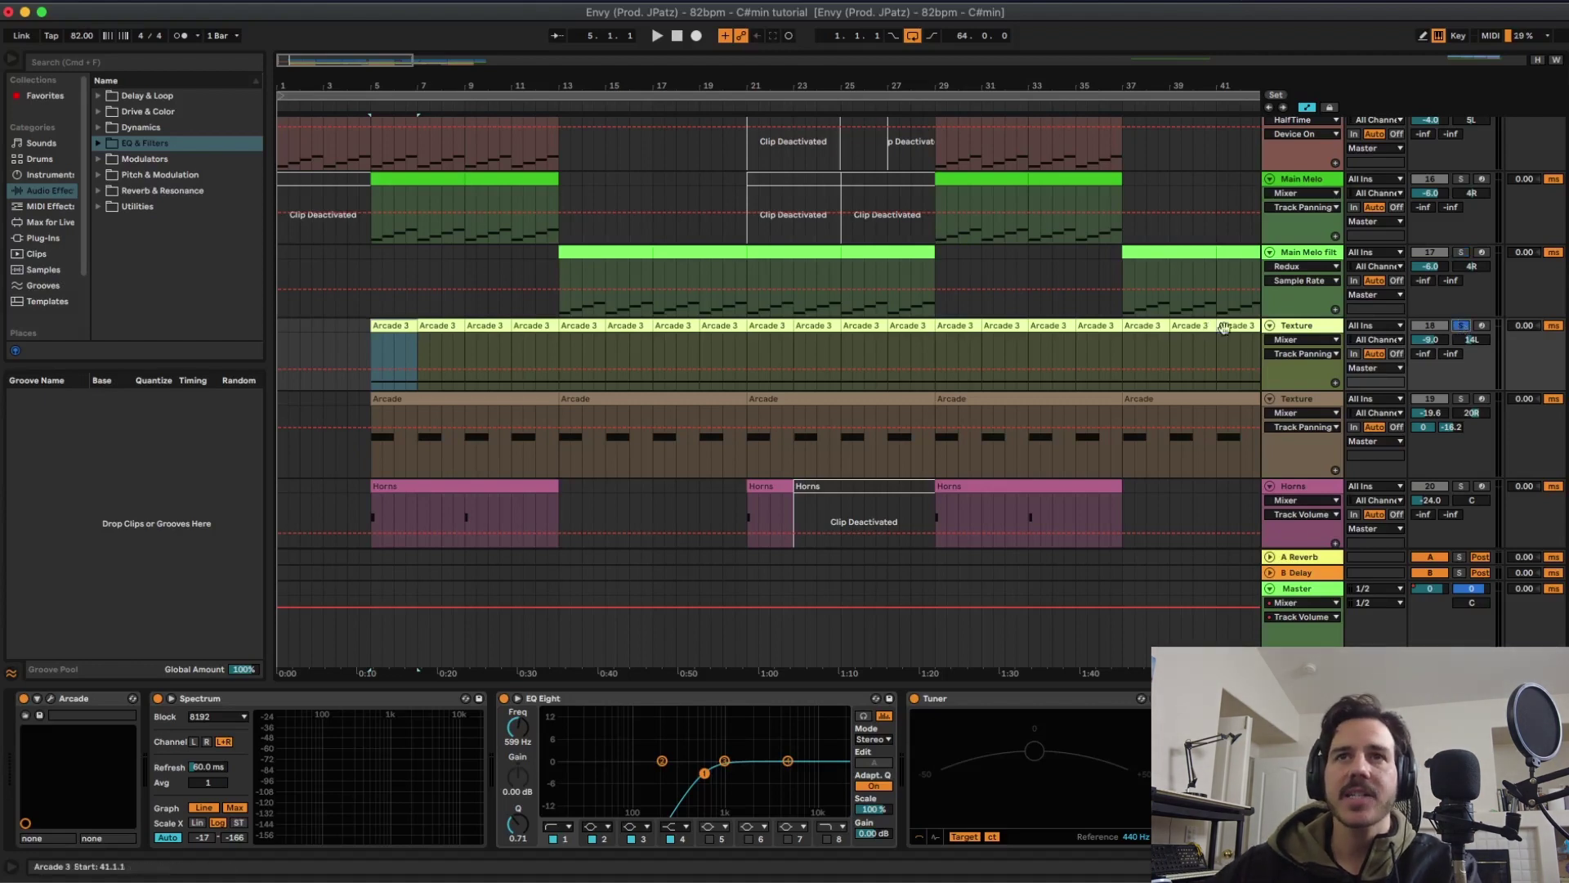
{"action": "left_click", "coordinate": [1302, 331]}
{"action": "key", "text": "space"}
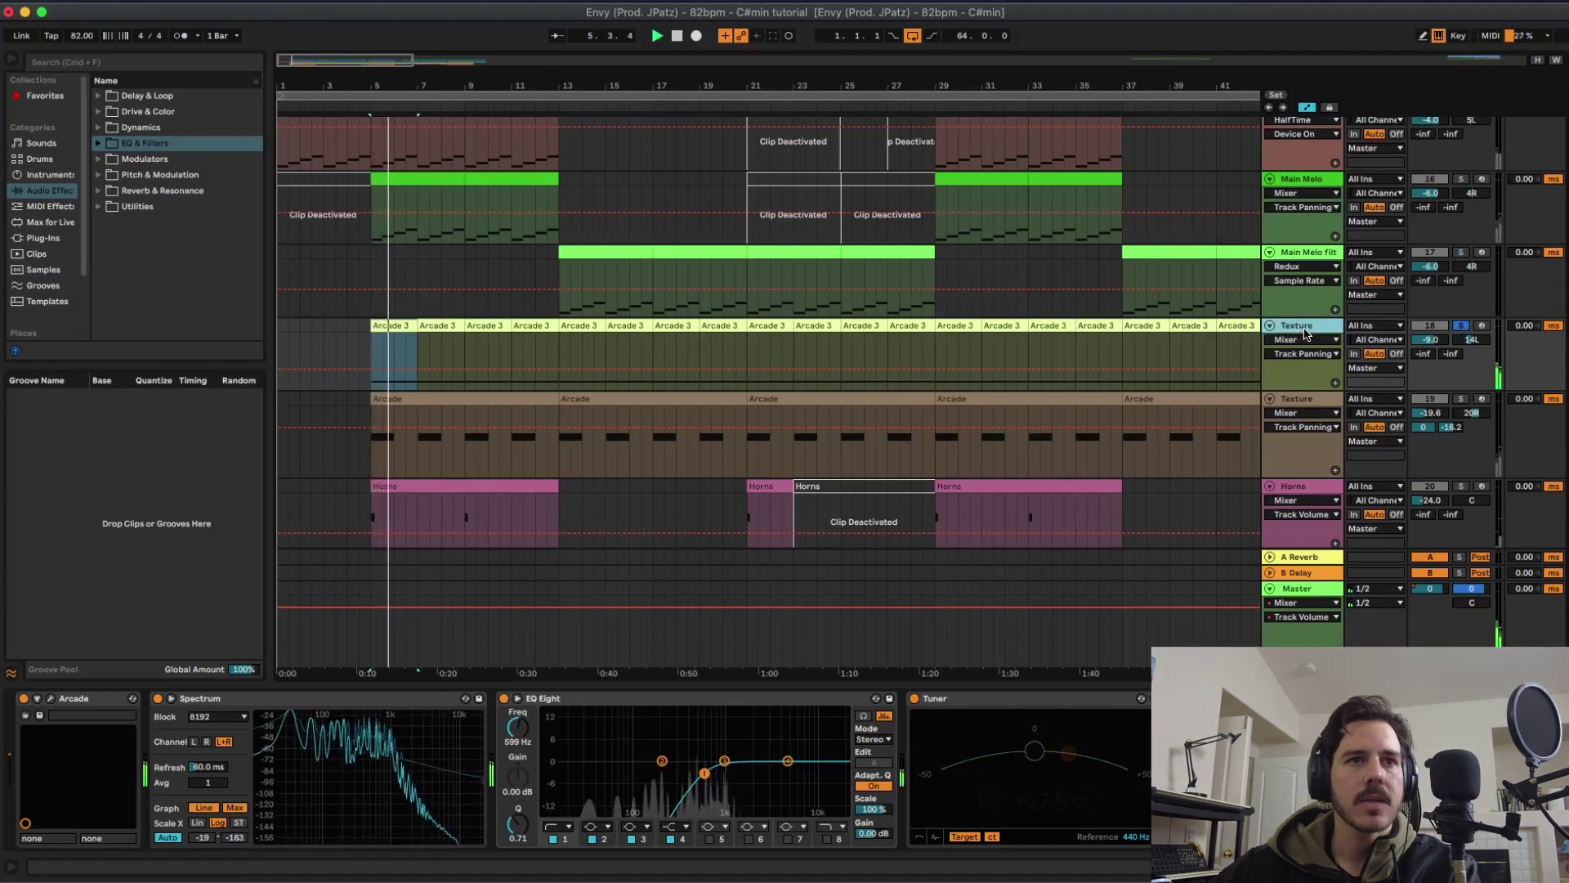
- Add Main Melo2 and Main Melo to the soloed Texture track and play them together from bar 5
{"action": "scroll", "coordinate": [1305, 333], "scroll_direction": "up", "scroll_amount": 2}
{"action": "scroll", "coordinate": [1307, 327], "scroll_direction": "up", "scroll_amount": 3}
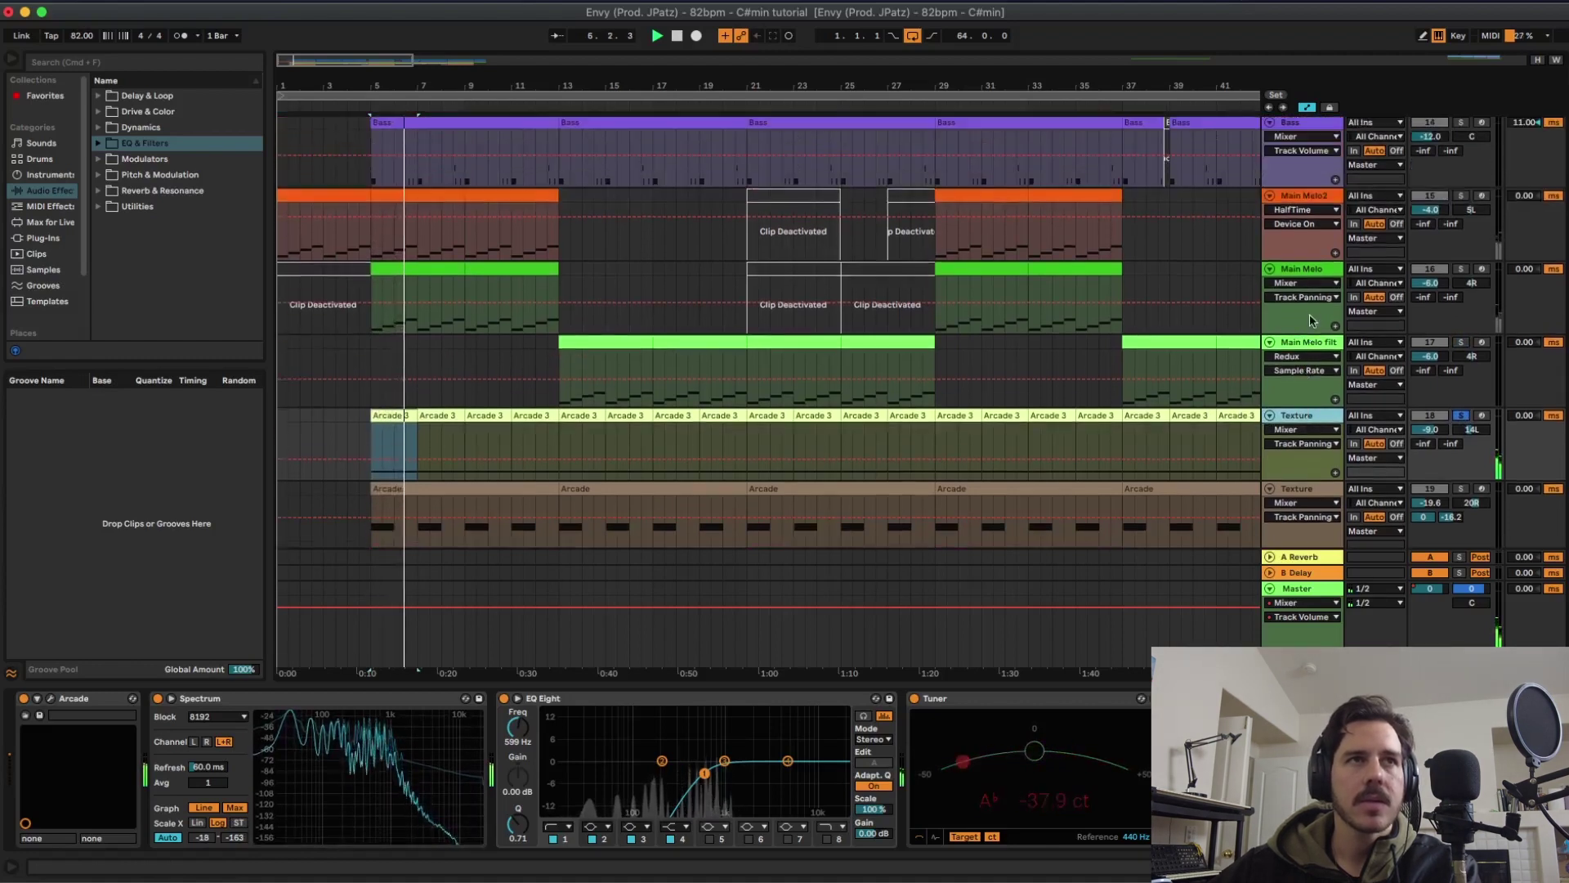
{"action": "left_click", "coordinate": [1334, 199]}
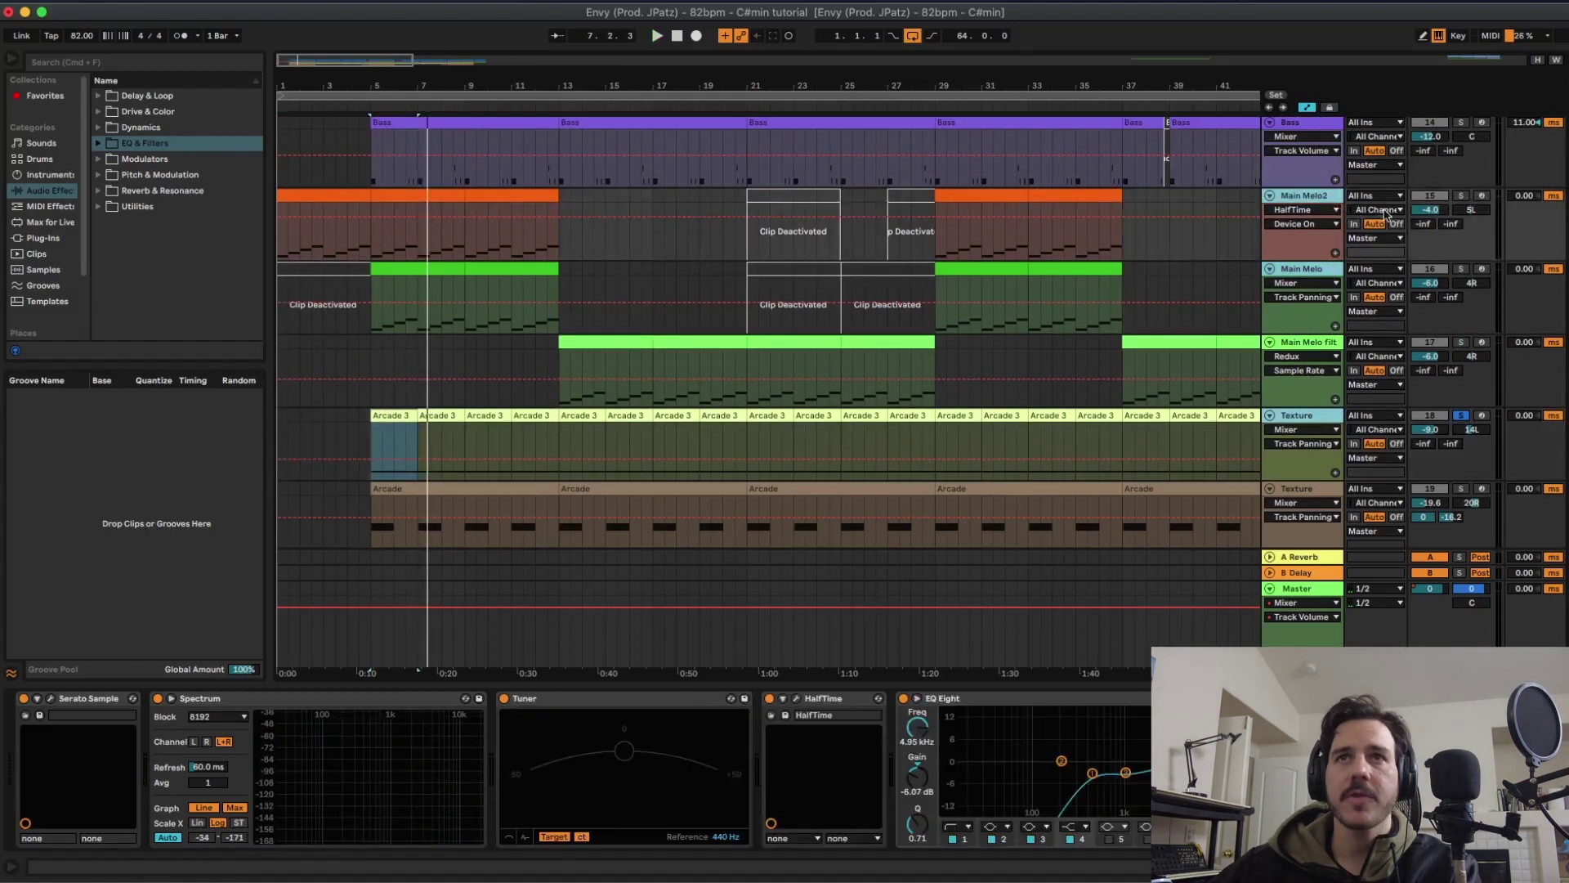
{"action": "left_click", "coordinate": [1461, 196]}
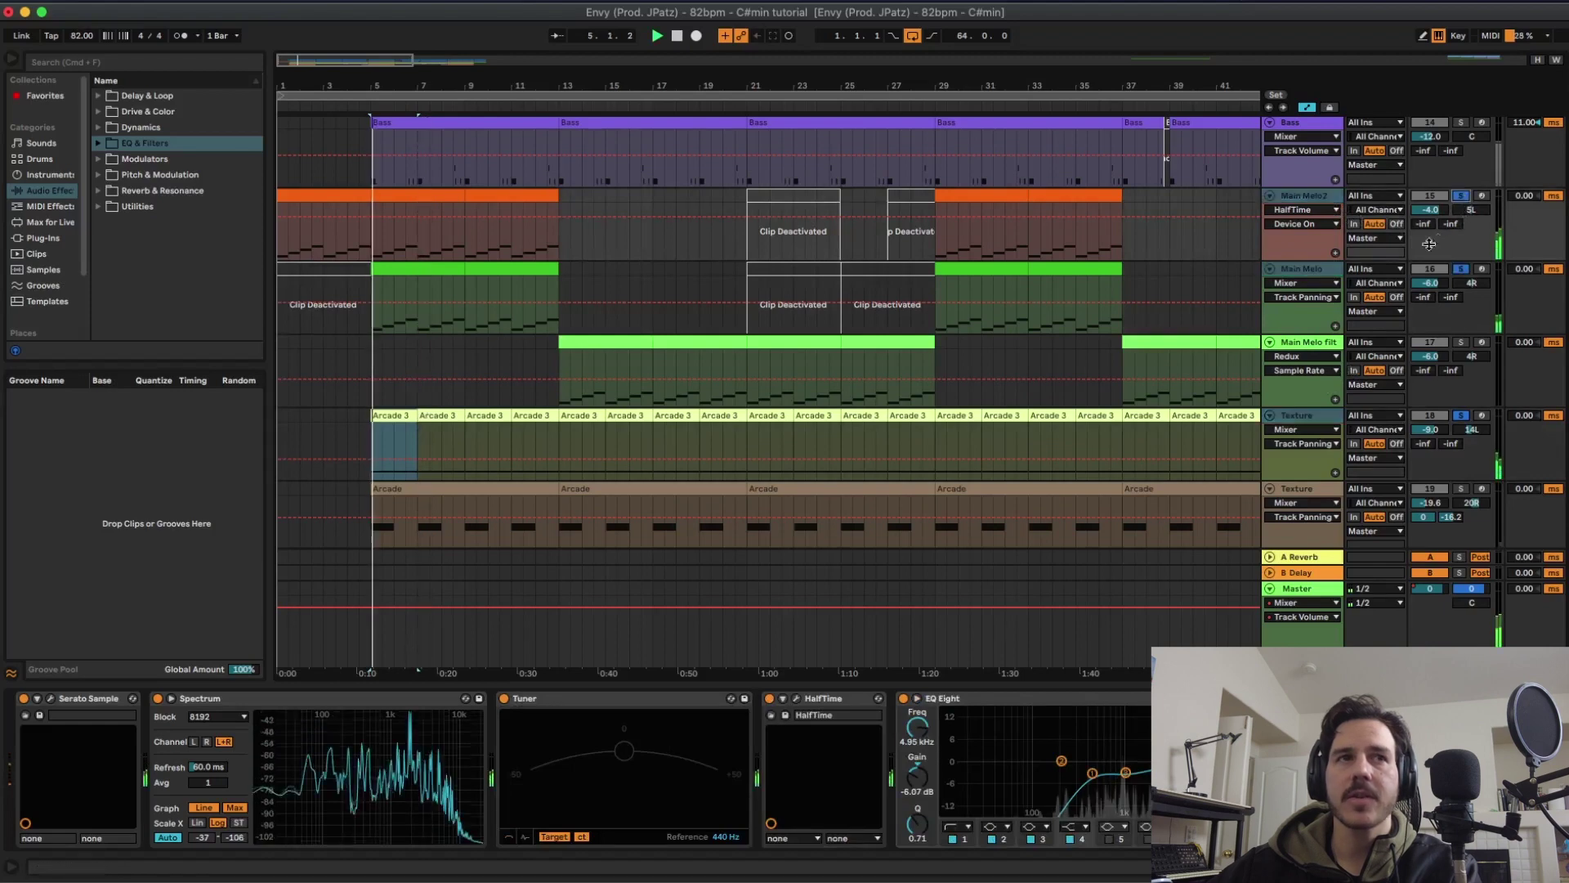
- Solo the second Texture track with the Arcade clips and play its first clip, bars 5 to 13
{"action": "scroll", "coordinate": [1396, 384], "scroll_direction": "down", "scroll_amount": 4}
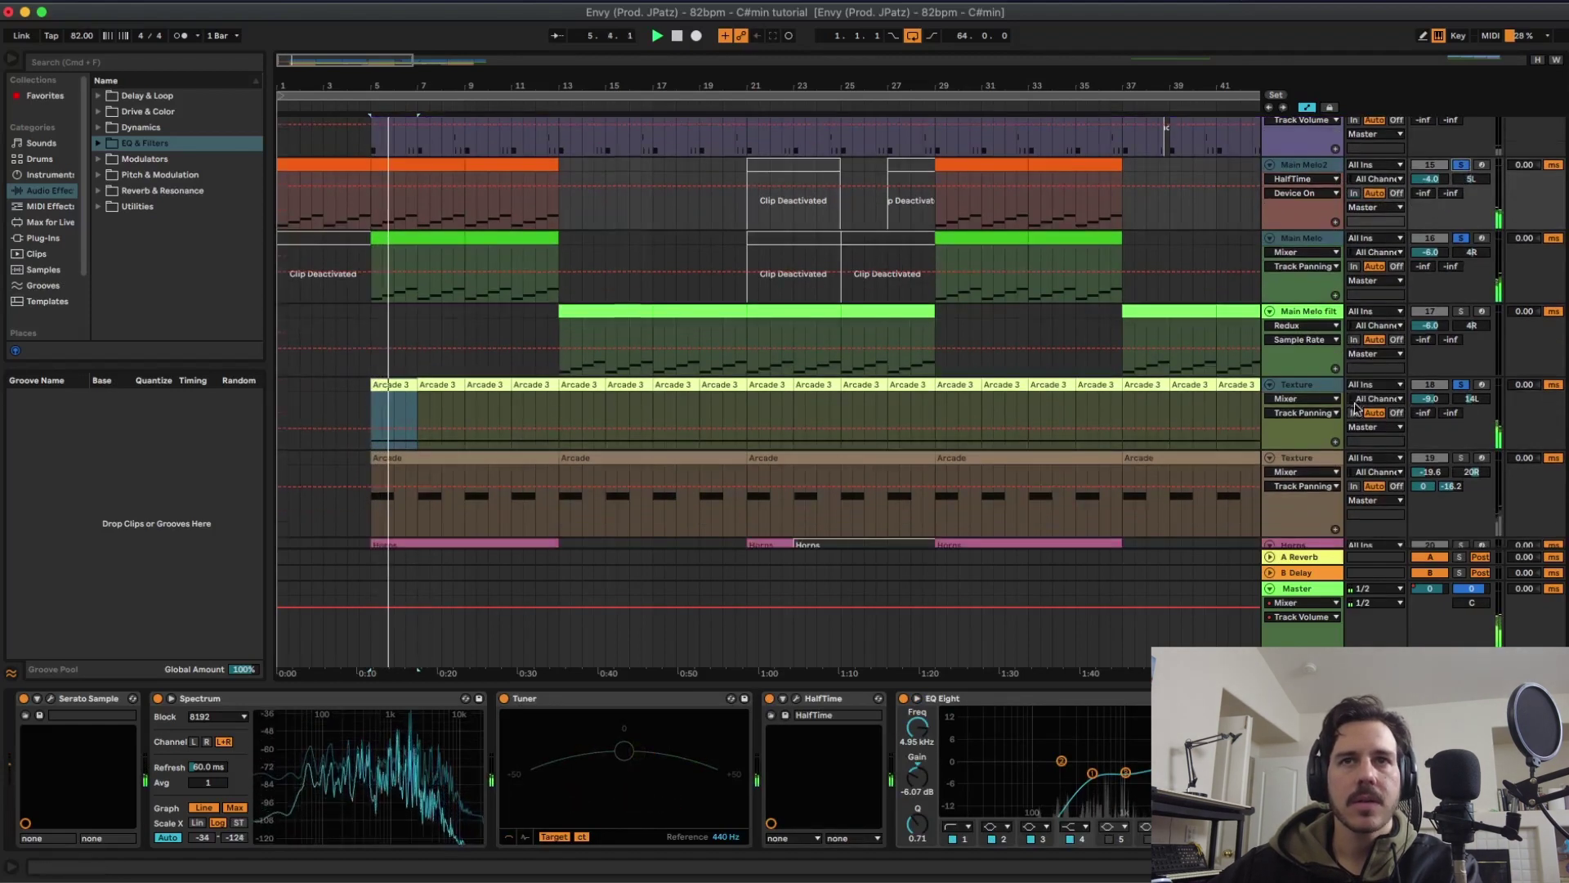
{"action": "left_click", "coordinate": [1399, 406]}
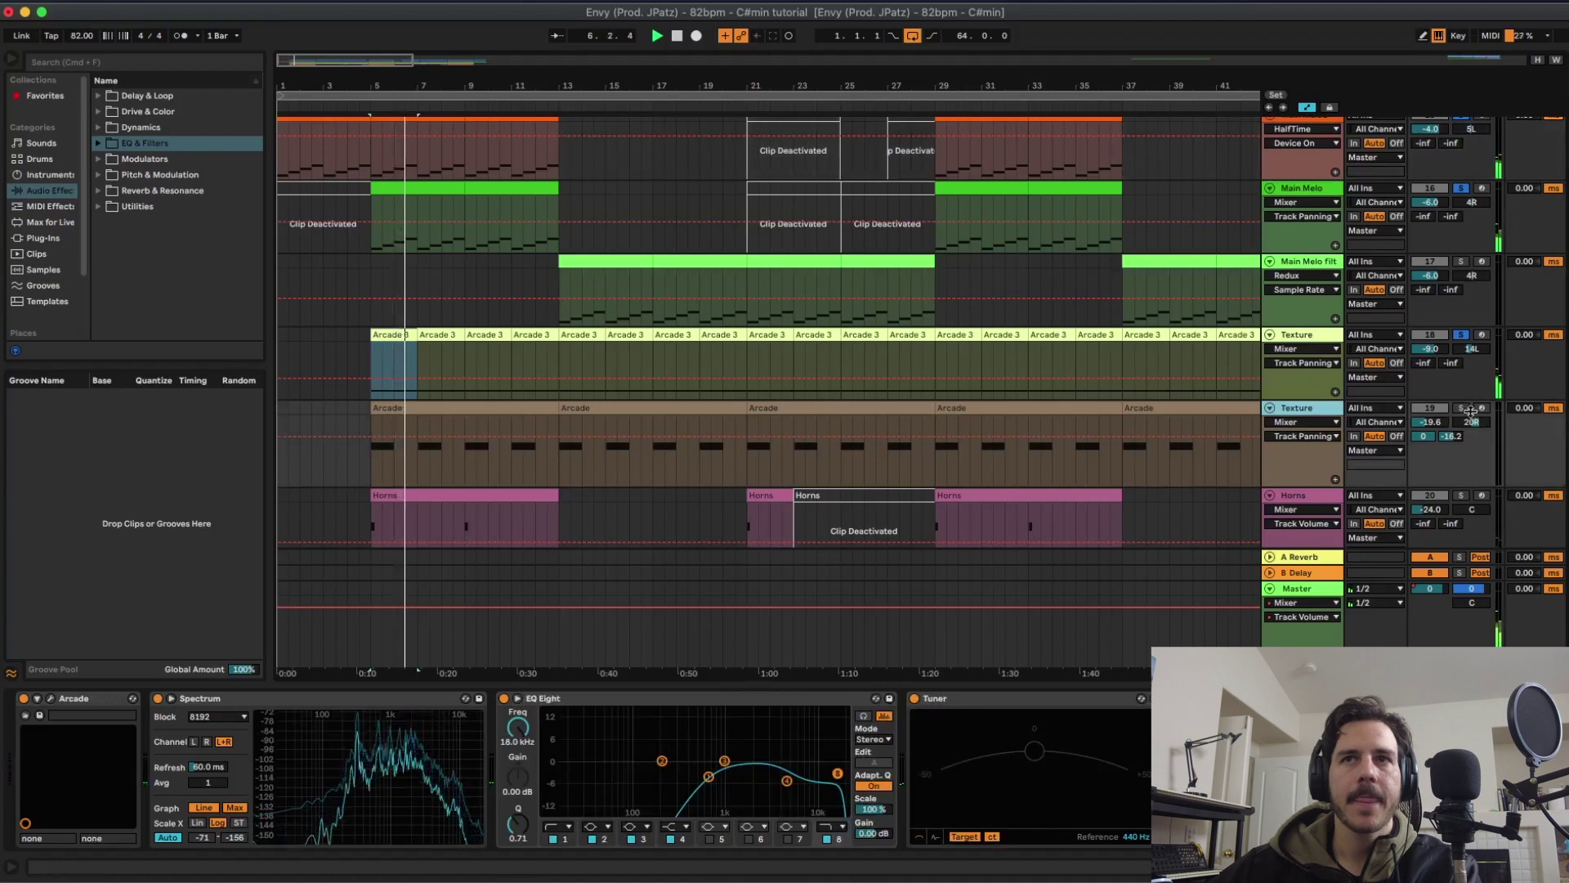
{"action": "left_click", "coordinate": [1462, 408]}
{"action": "key", "text": "space"}
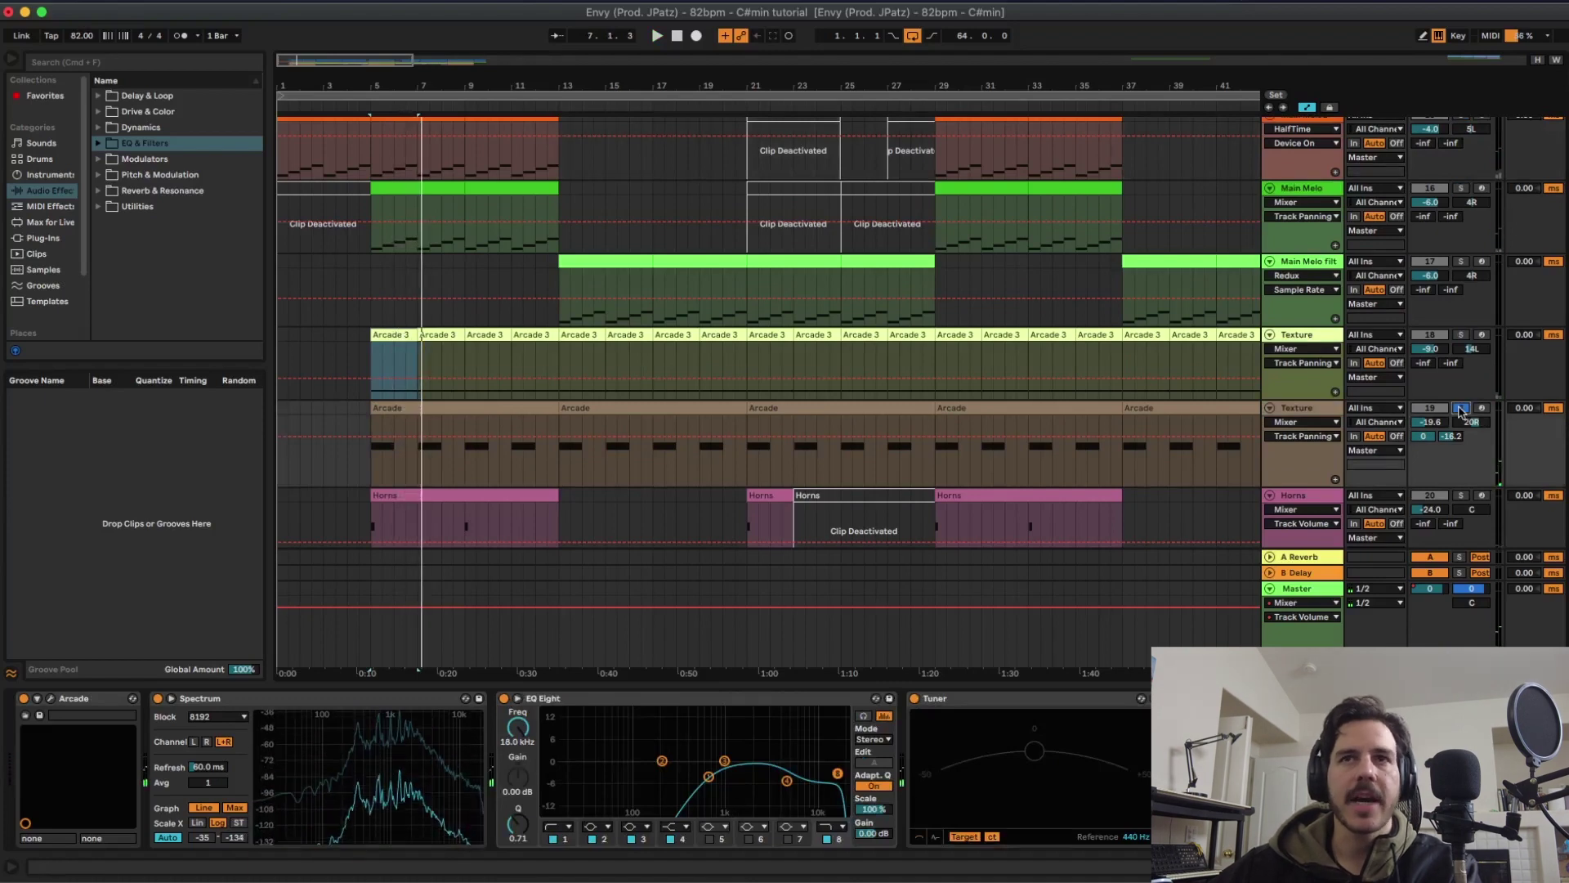
{"action": "left_click", "coordinate": [419, 406]}
{"action": "key", "text": "space"}
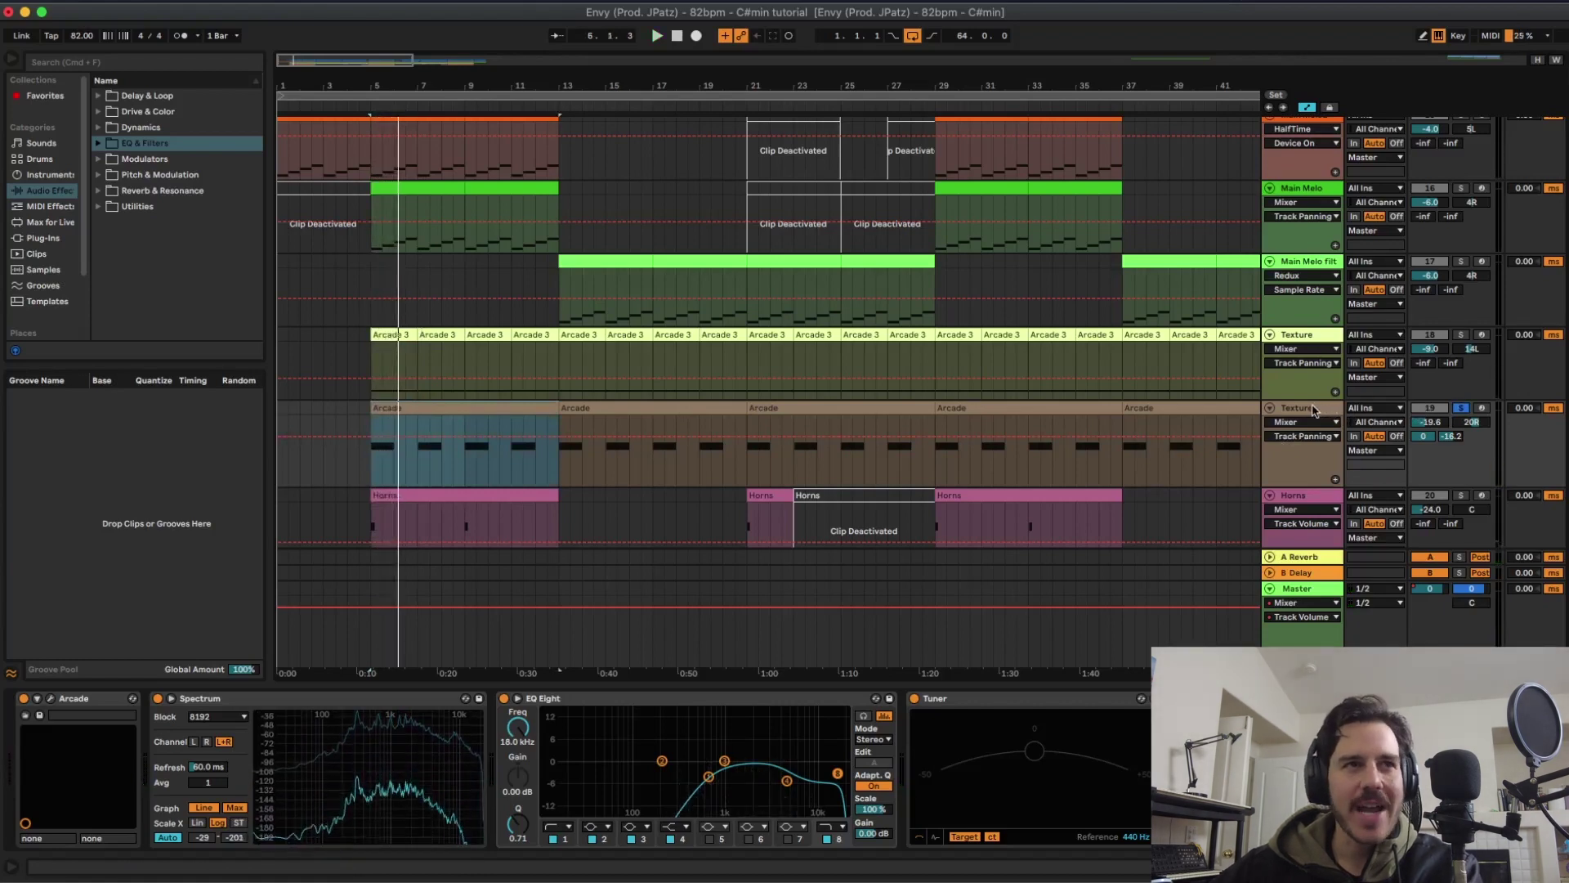
- Solo the Horns MIDI track, bring its device chain into view, and play it from bar 5 while toggling the Quarter Note device
{"action": "scroll", "coordinate": [1313, 395], "scroll_direction": "down", "scroll_amount": 3}
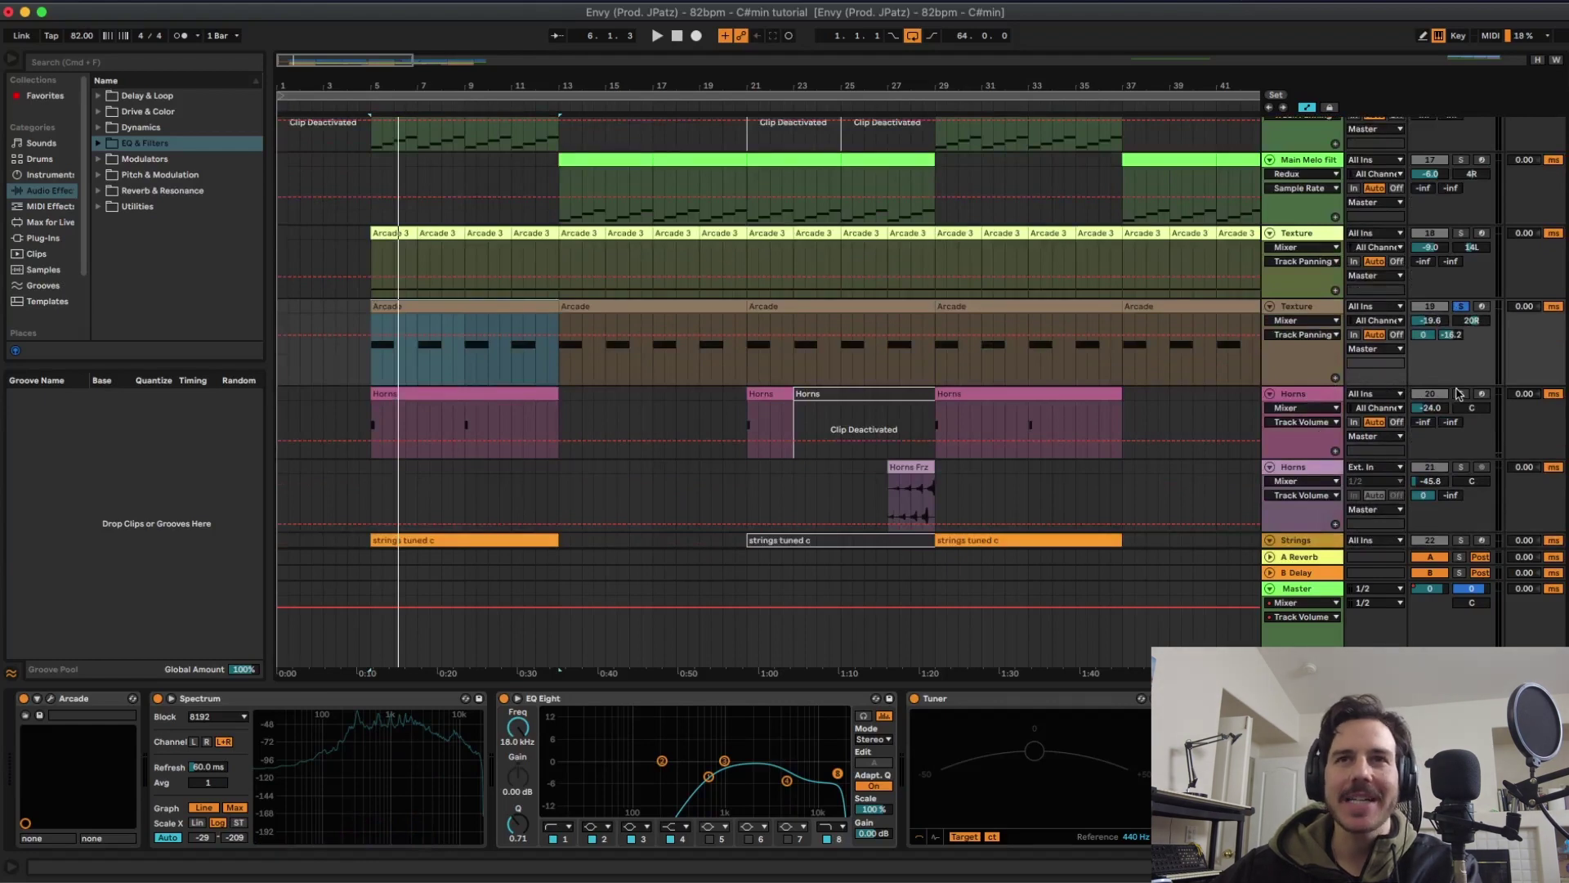
{"action": "left_click", "coordinate": [1295, 394]}
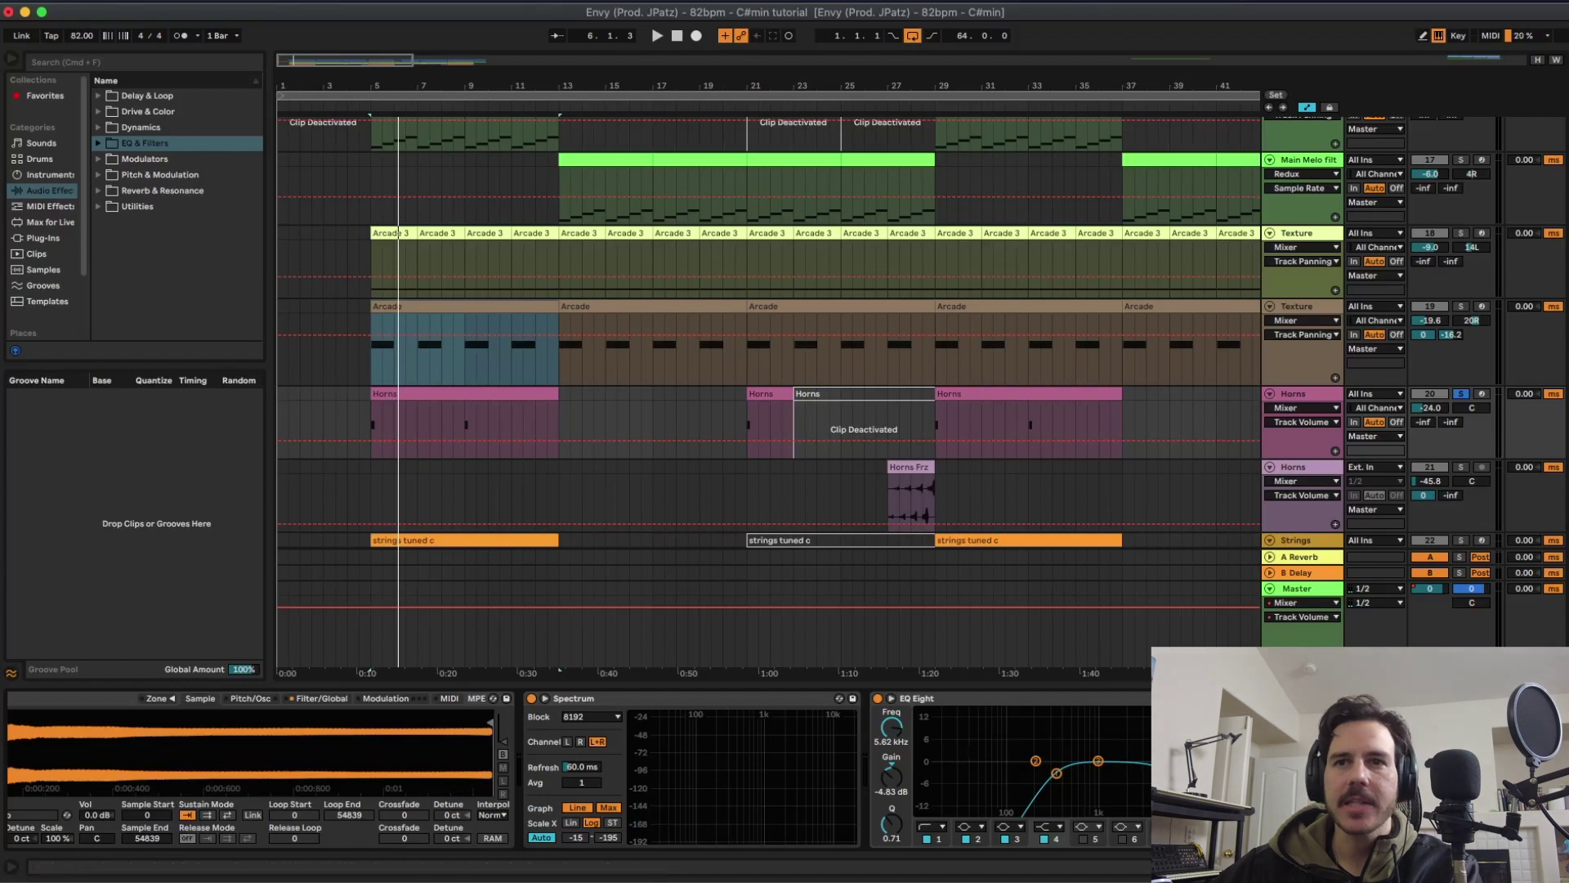
{"action": "scroll", "coordinate": [785, 756], "scroll_direction": "right", "scroll_amount": 3}
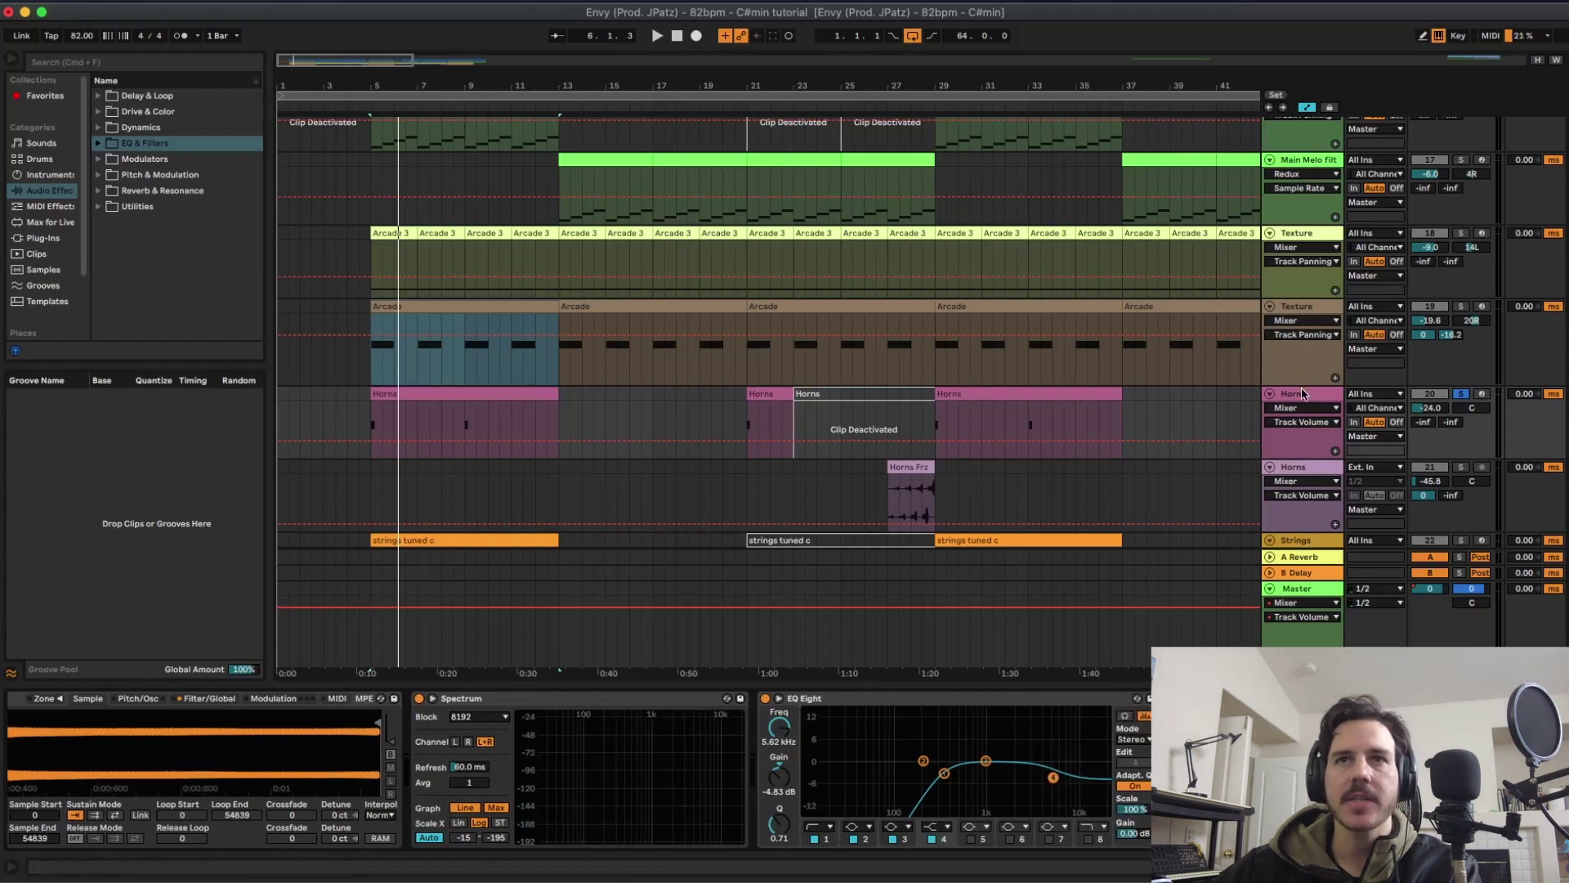
{"action": "key", "text": "space"}
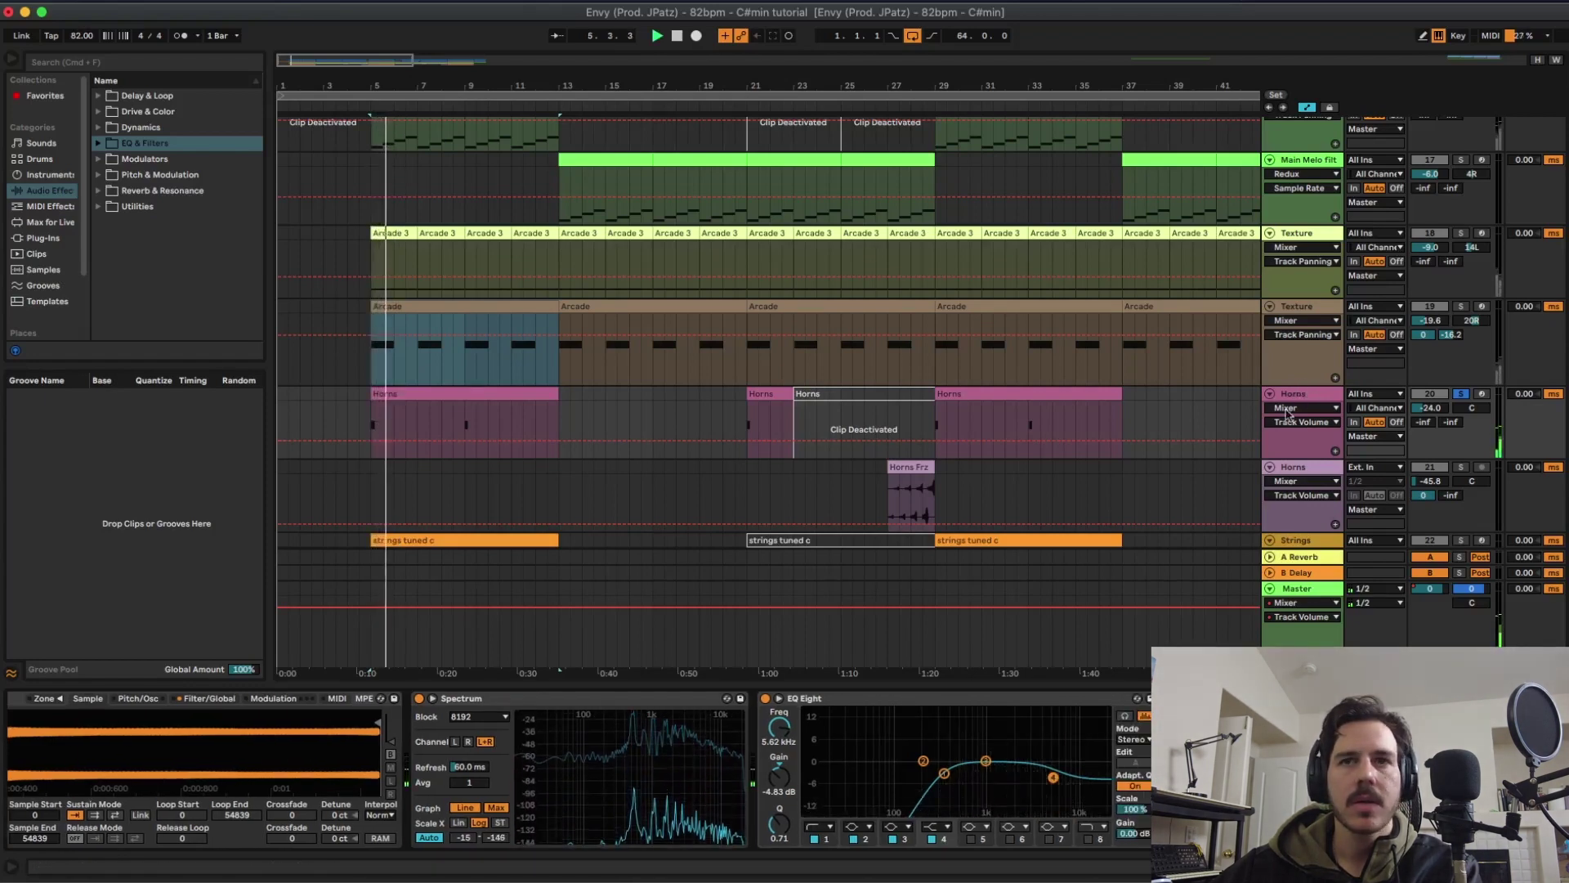
{"action": "key", "text": "space"}
{"action": "left_click", "coordinate": [1176, 699]}
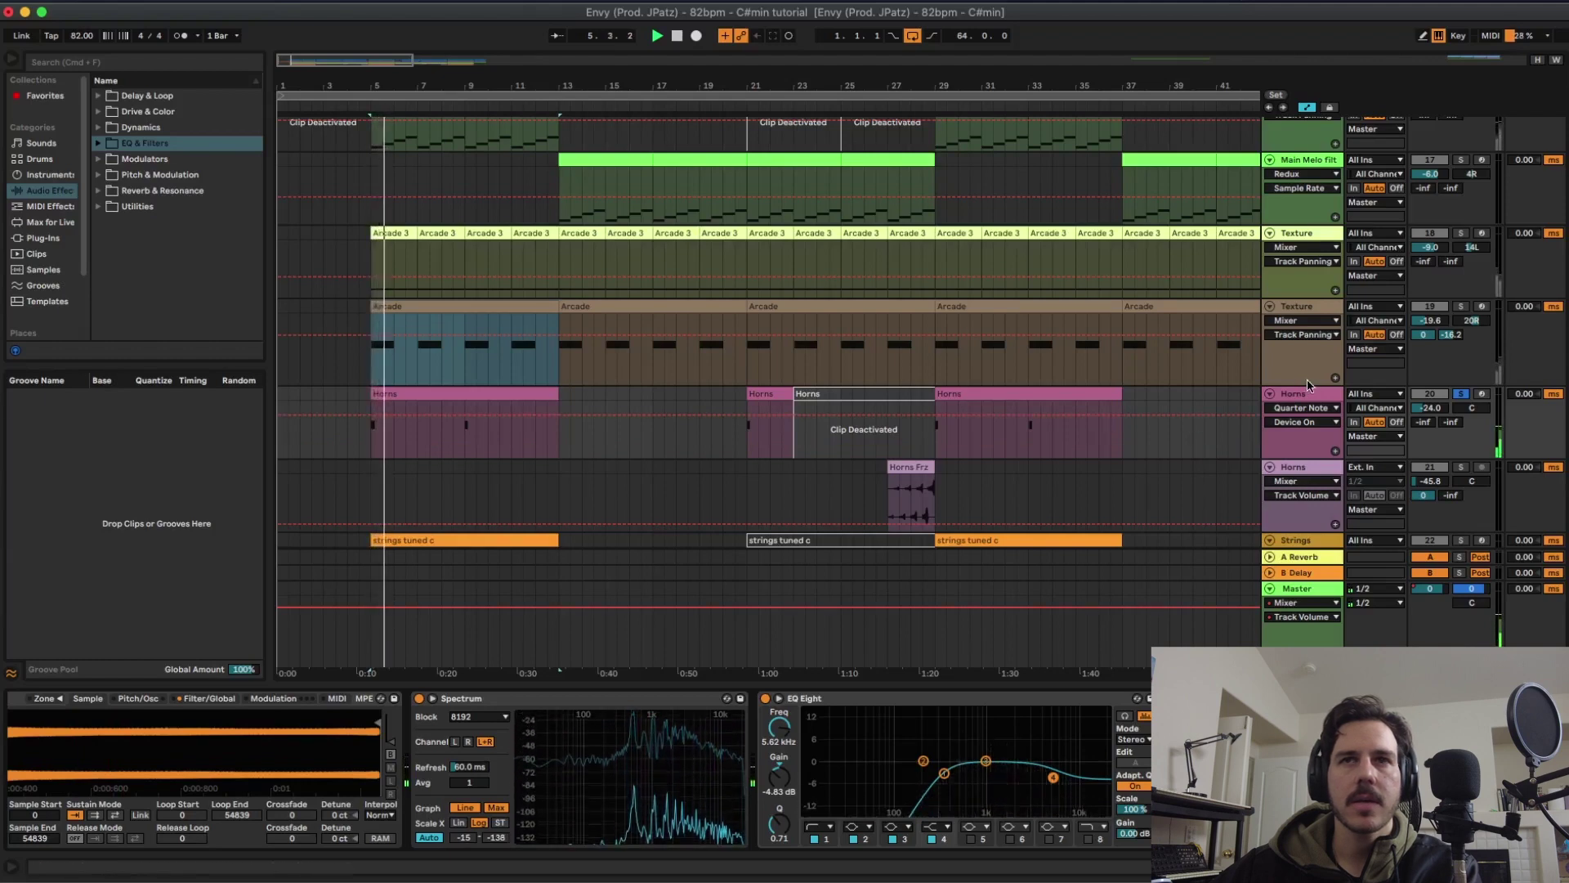
- Move the Strings track above the Horns audio track and play it soloed from bar 5
{"action": "scroll", "coordinate": [1308, 384], "scroll_direction": "down", "scroll_amount": 3}
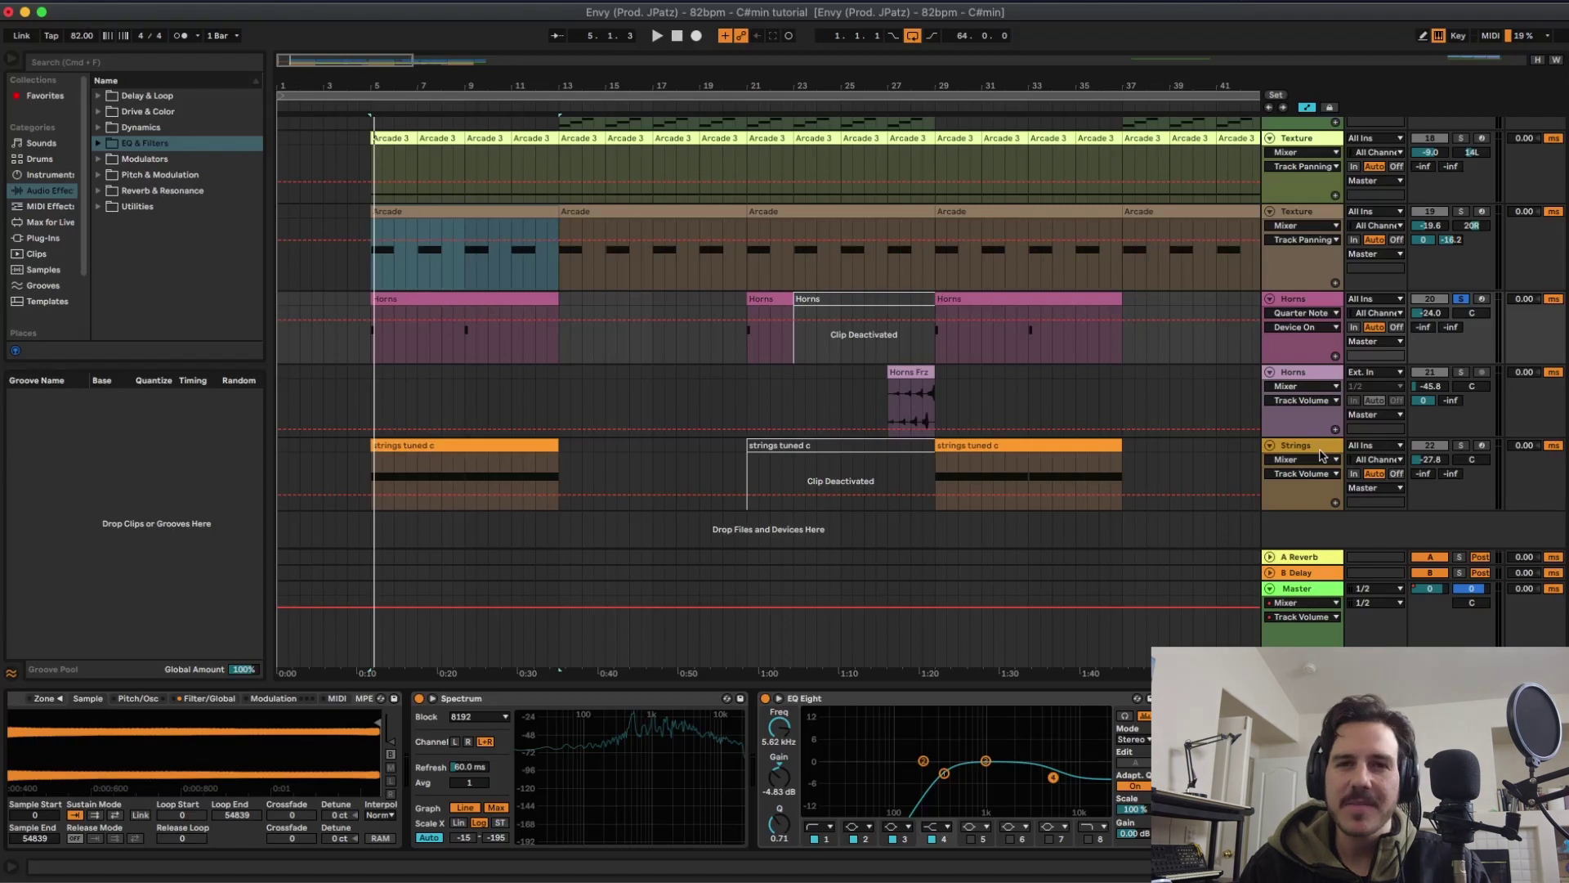
{"action": "left_click_drag", "start_coordinate": [1321, 455], "coordinate": [1428, 370]}
{"action": "left_click", "coordinate": [1461, 372]}
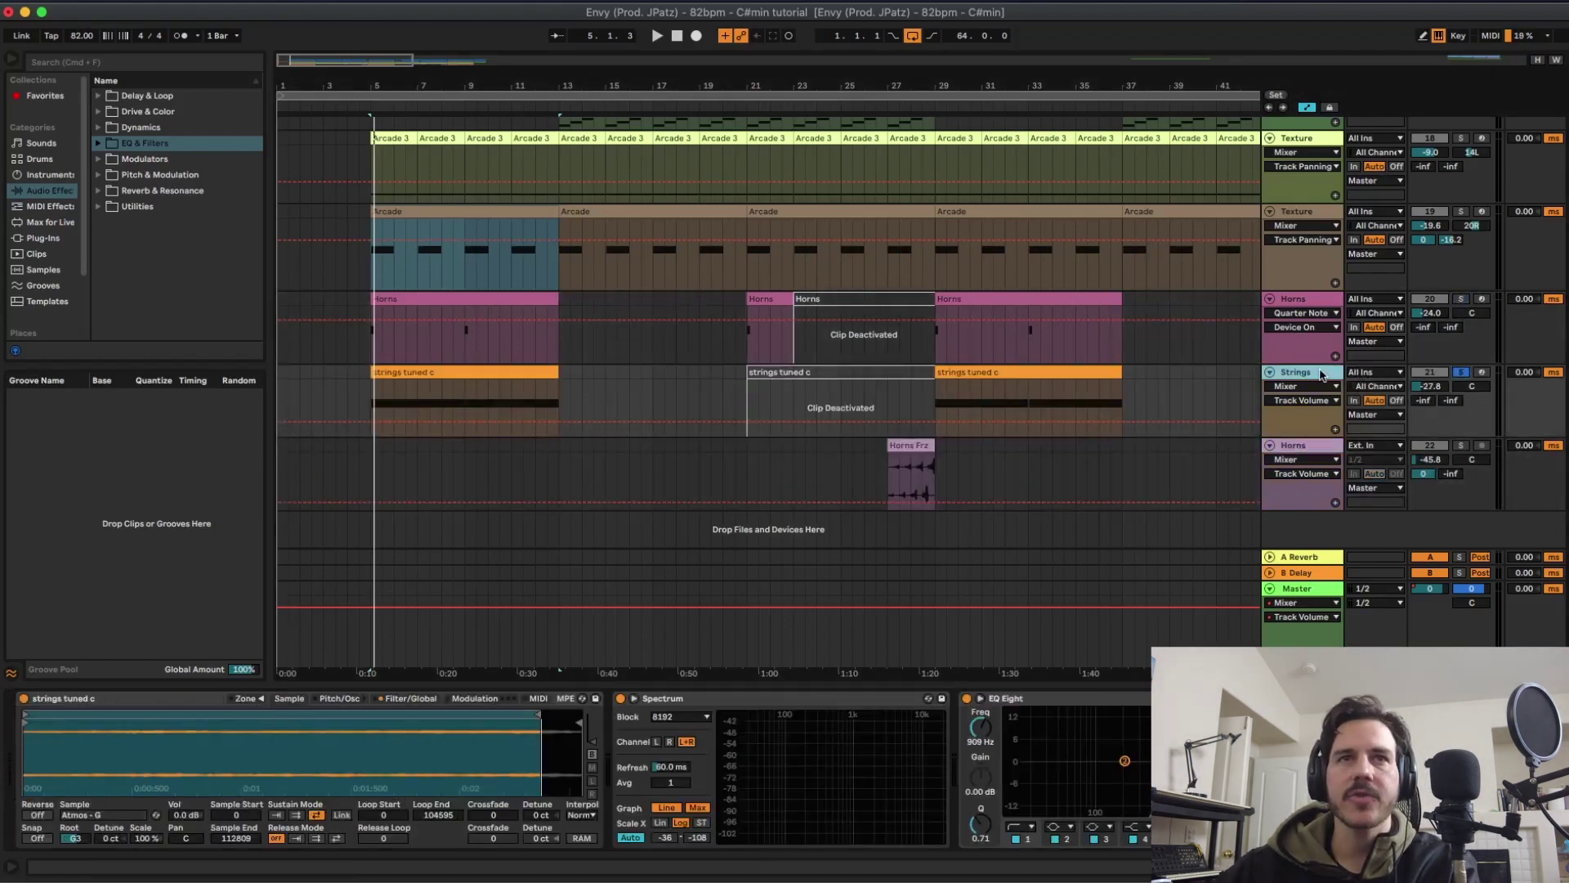
{"action": "key", "text": "space"}
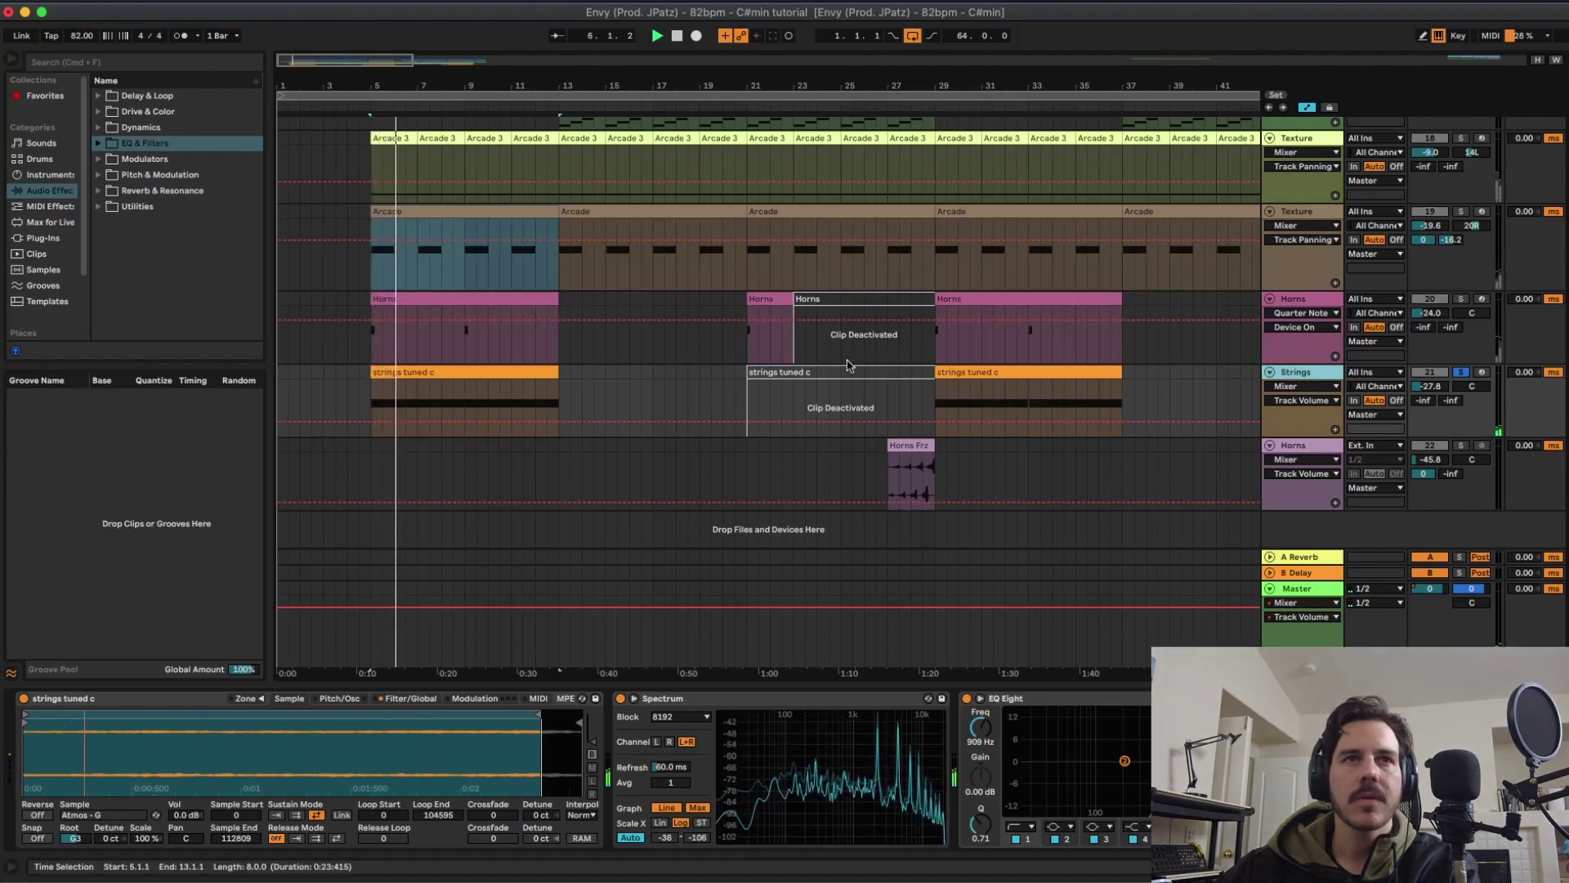
{"action": "double_click", "coordinate": [512, 369]}
{"action": "double_click", "coordinate": [791, 355]}
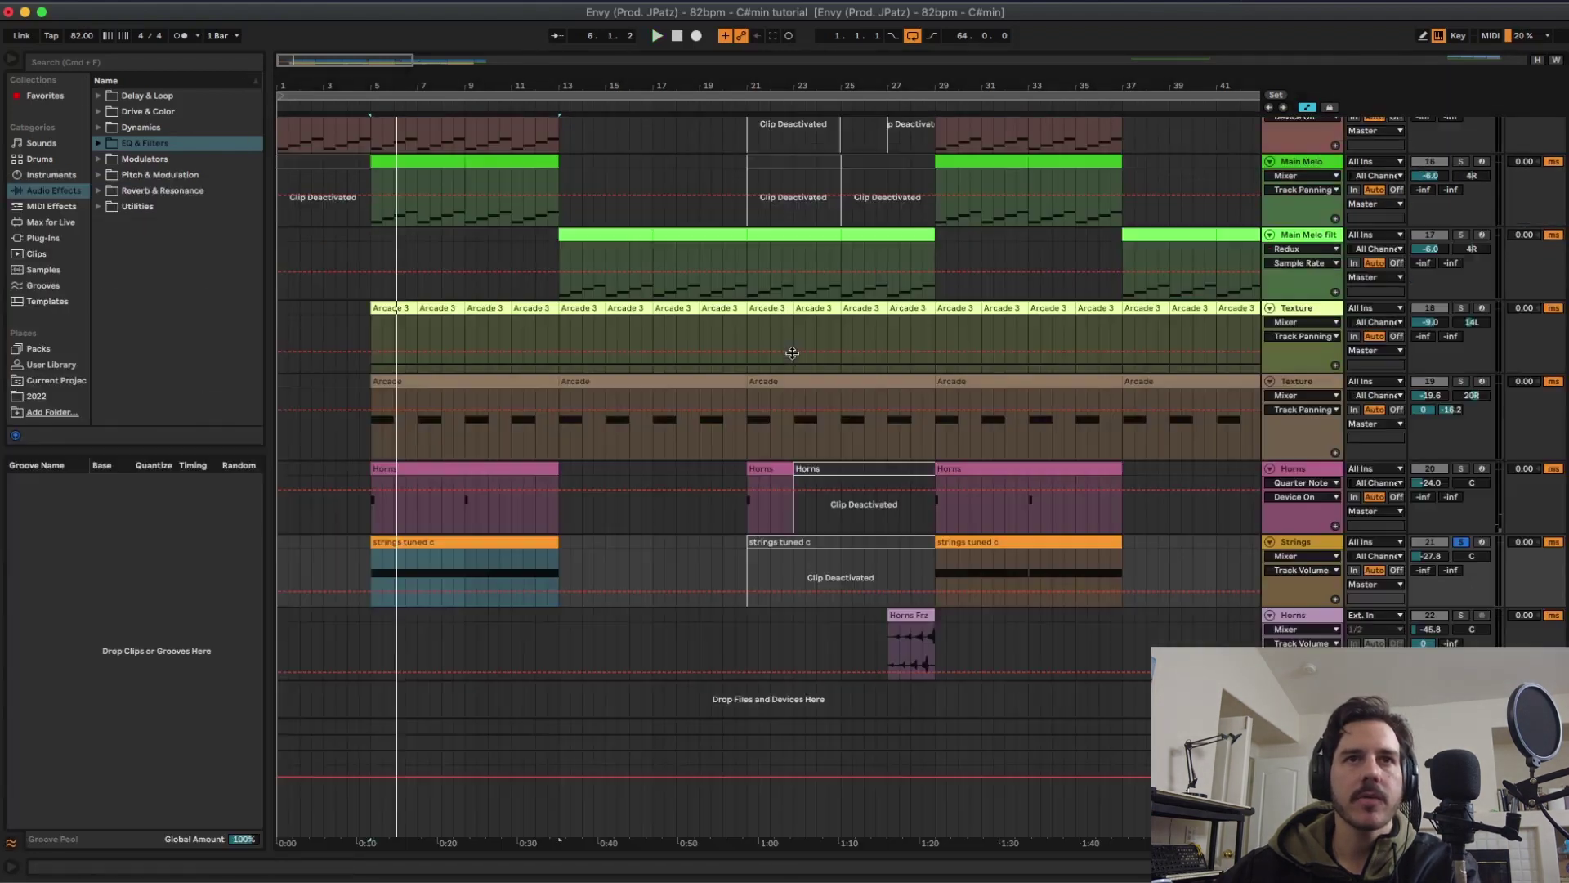
- Solo the Horns audio track, play its Horns Frz clip in bars 27 to 29, and select the original Horns clip at bar 5
{"action": "left_click", "coordinate": [908, 618]}
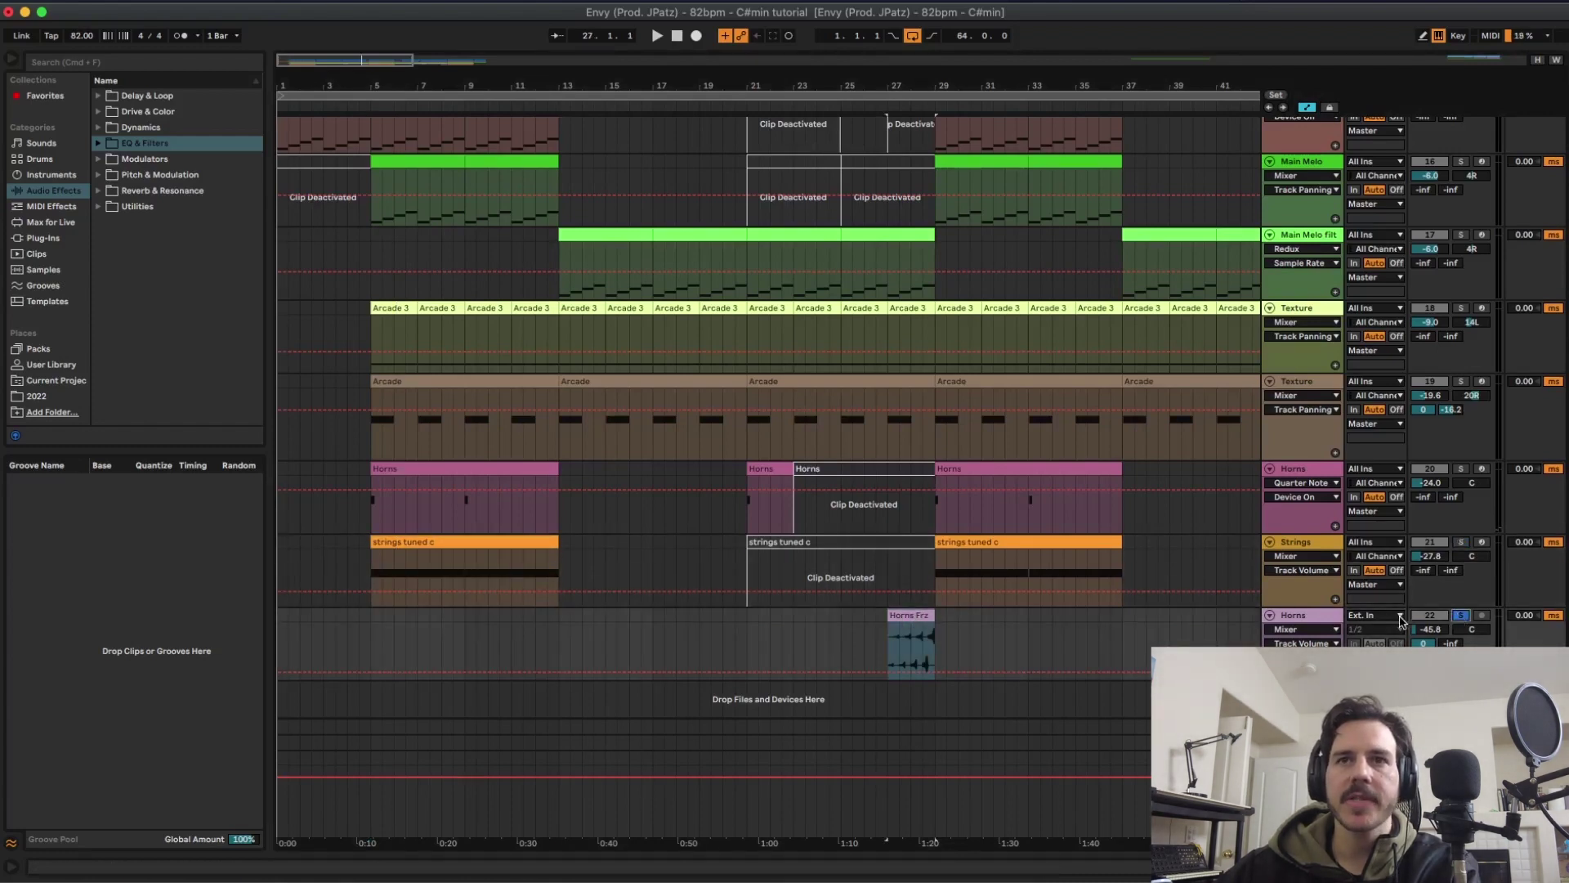
{"action": "key", "text": "space"}
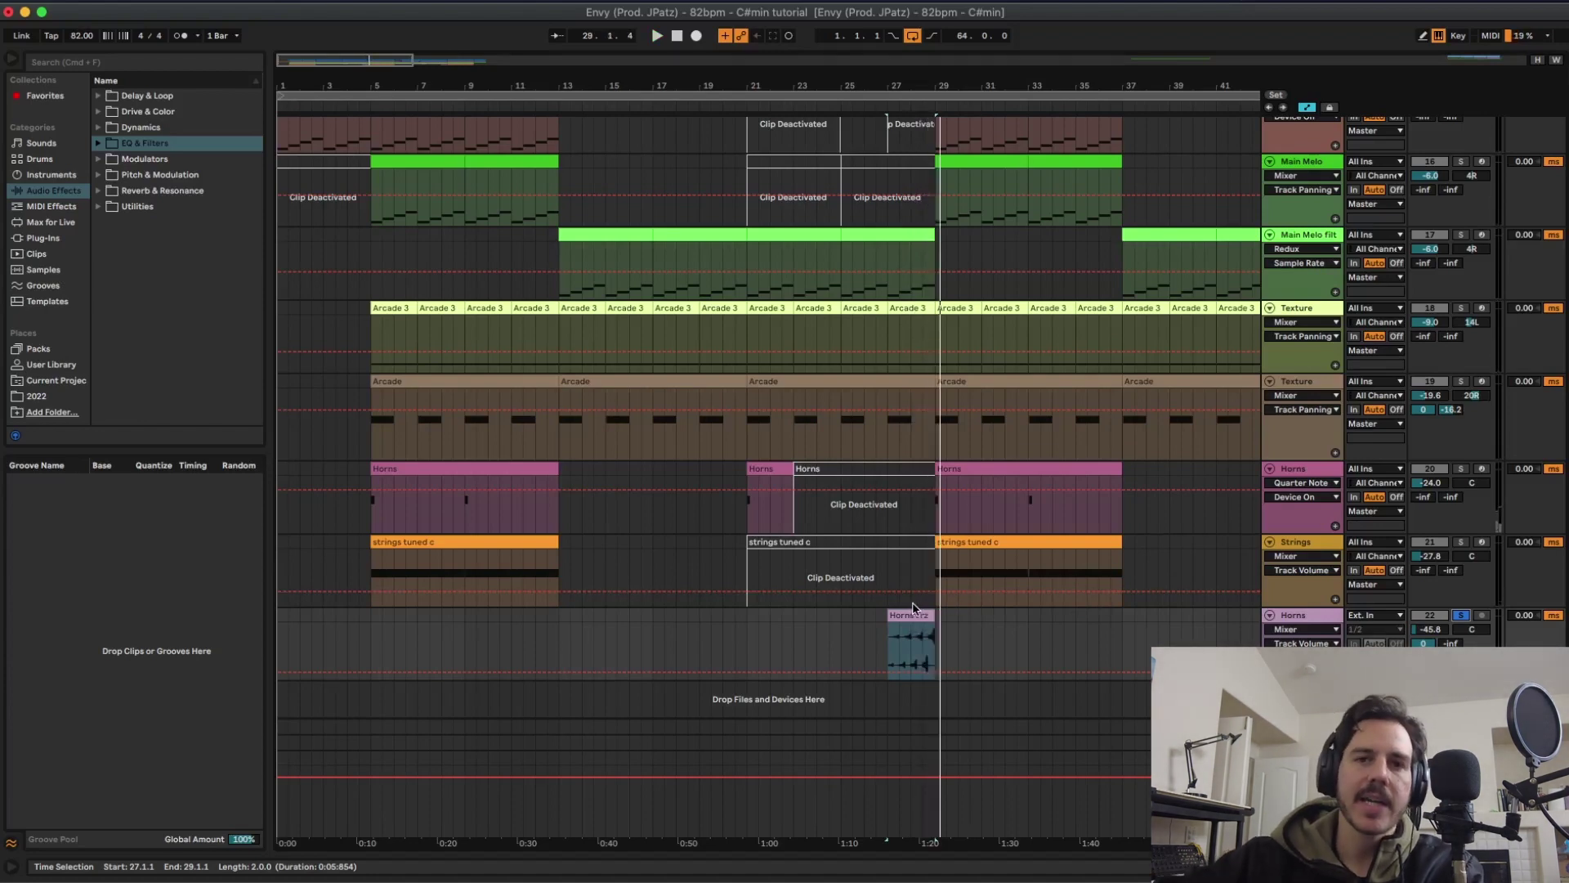
{"action": "scroll", "coordinate": [894, 491], "scroll_direction": "up", "scroll_amount": 2}
{"action": "scroll", "coordinate": [893, 459], "scroll_direction": "down", "scroll_amount": 2}
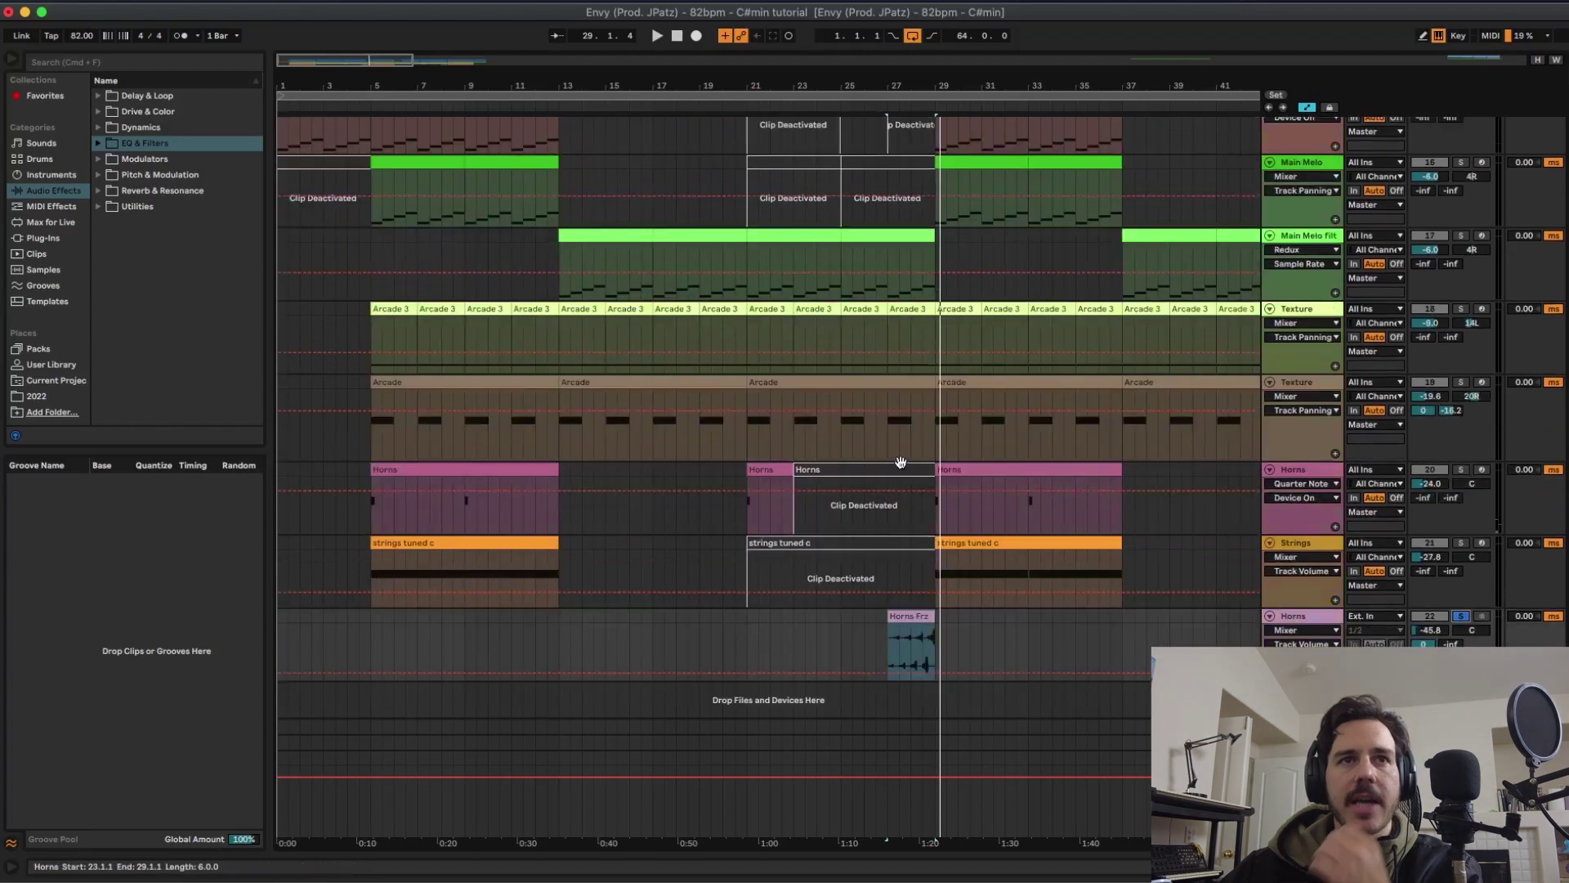
{"action": "left_click", "coordinate": [444, 469]}
{"action": "left_click", "coordinate": [445, 468]}
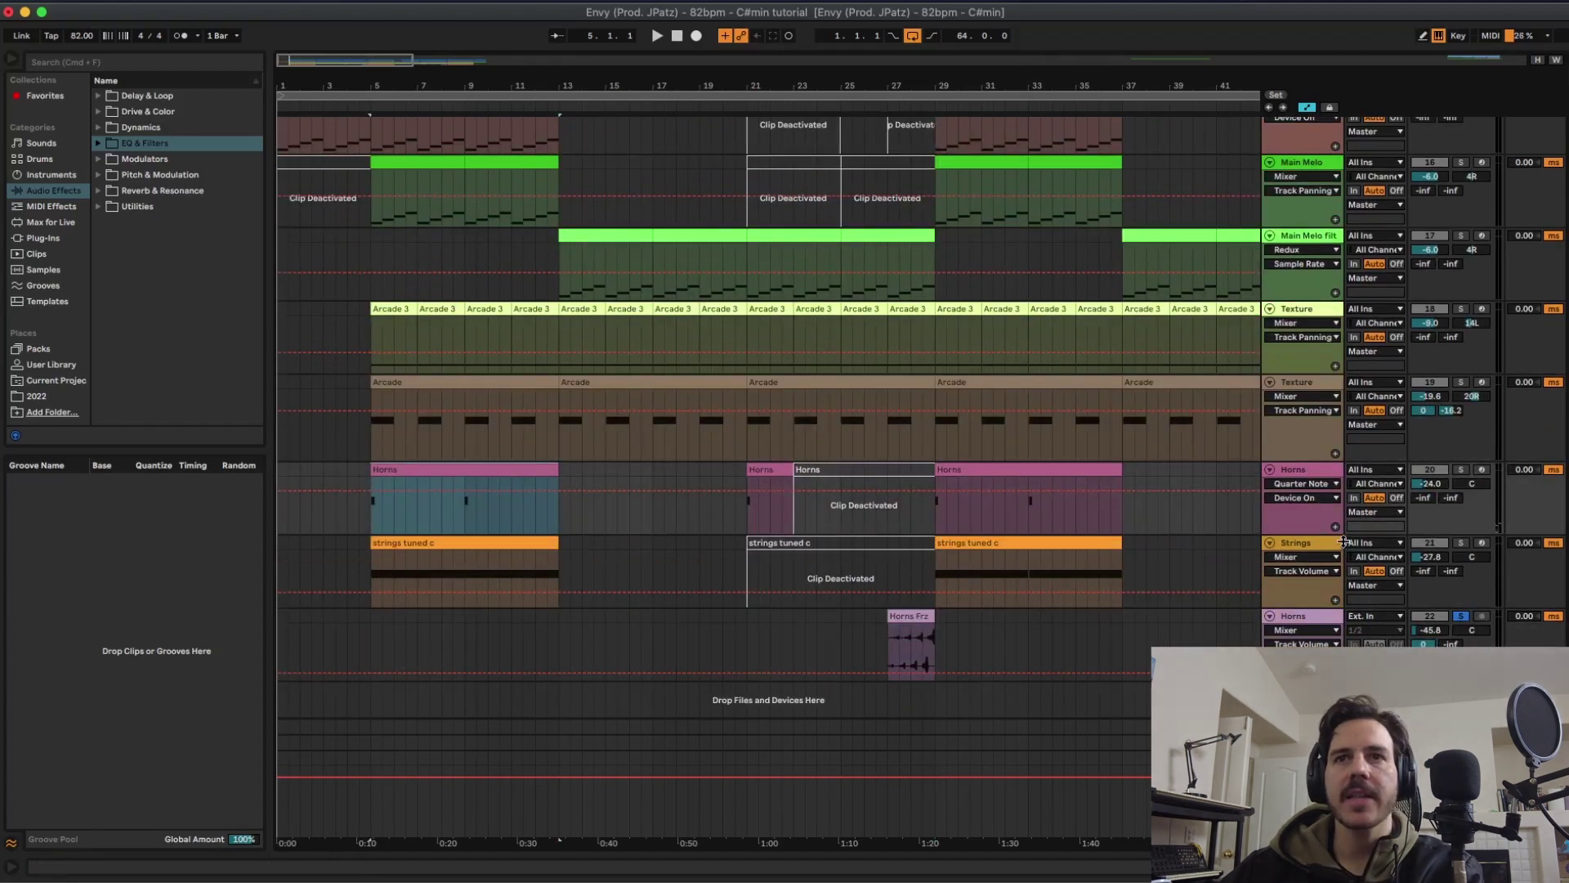
{"action": "left_click", "coordinate": [1298, 616]}
- Solo the Snare track in the Drums group and play it from bar 5
{"action": "scroll", "coordinate": [1307, 547], "scroll_direction": "up", "scroll_amount": 4}
{"action": "left_click", "coordinate": [1314, 251], "text": "shift"}
{"action": "left_click", "coordinate": [1461, 248]}
{"action": "key", "text": "space"}
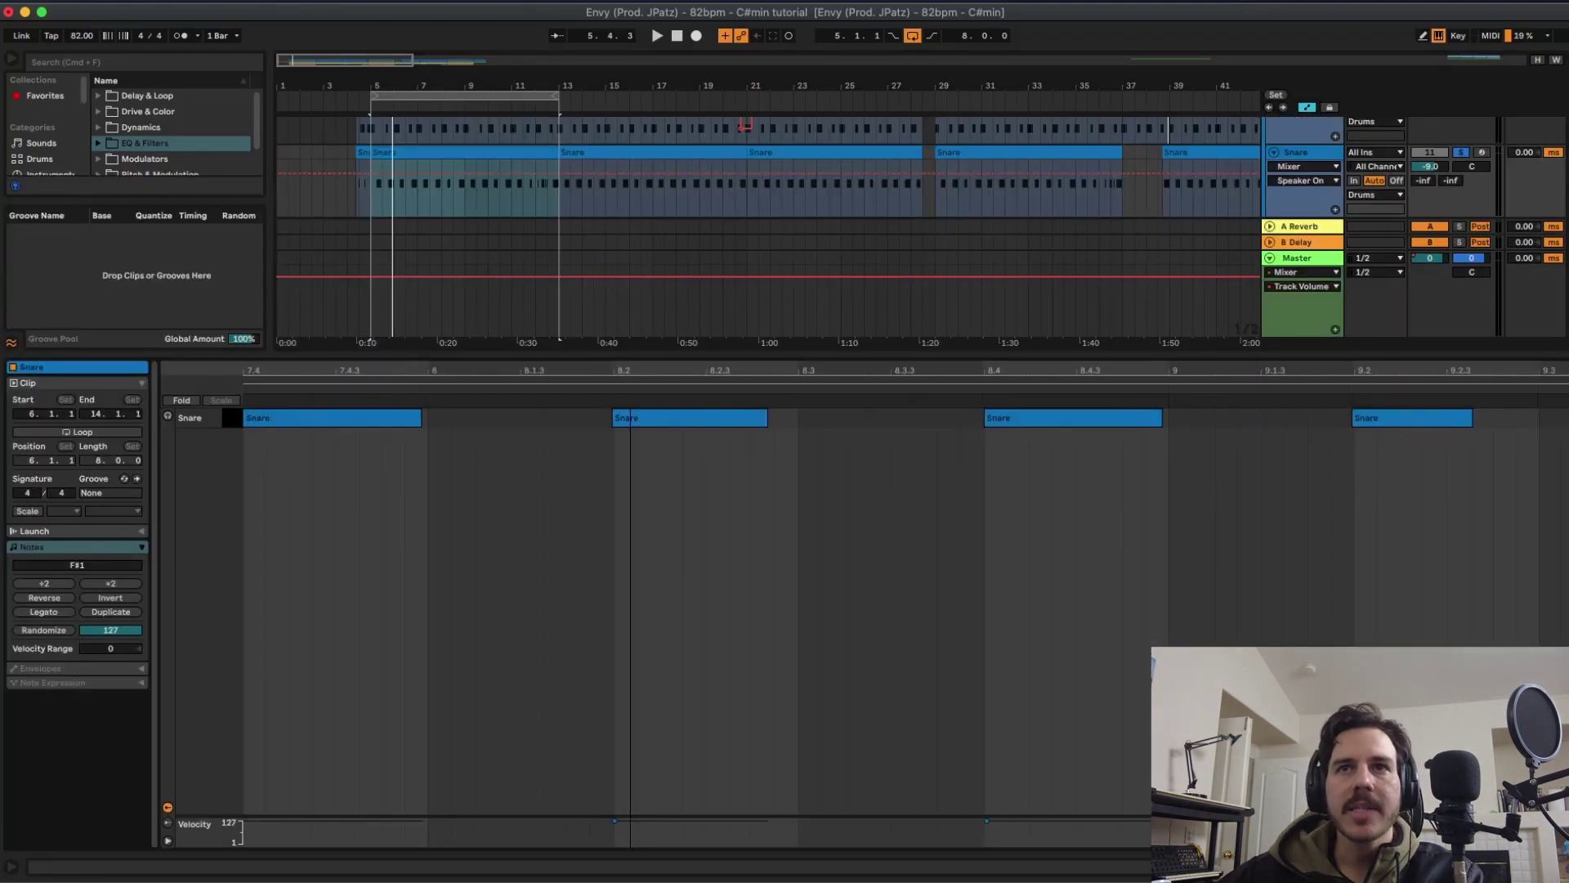
{"action": "left_click_drag", "start_coordinate": [1013, 374], "coordinate": [1037, 368]}
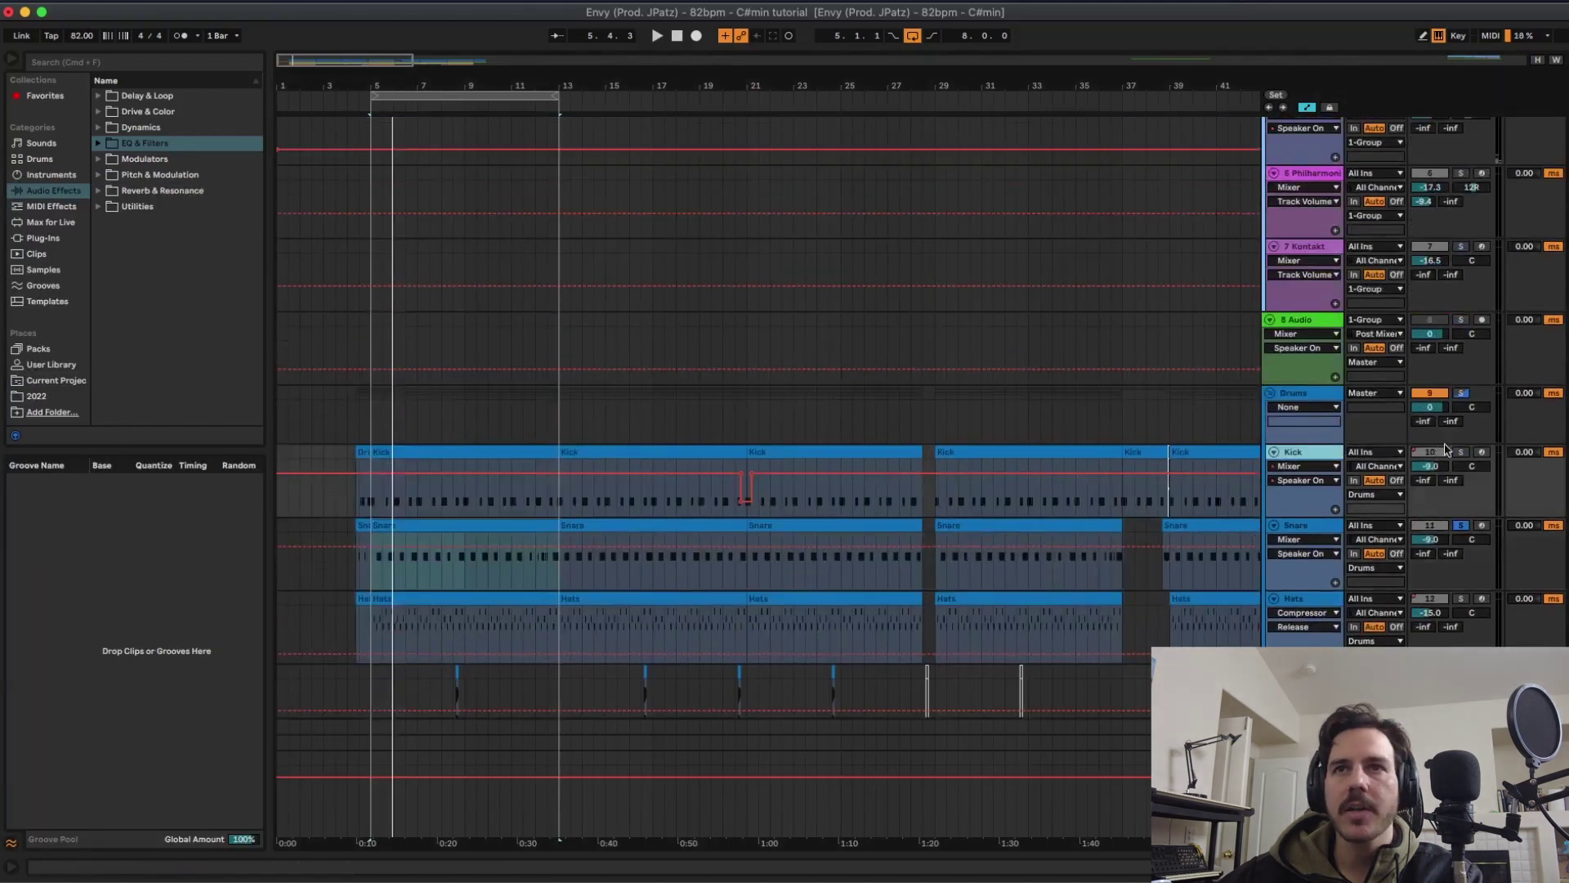
- Solo the Kick track and examine the note pattern of its clip at bar 5 in the MIDI editor before closing it
{"action": "double_click", "coordinate": [507, 456]}
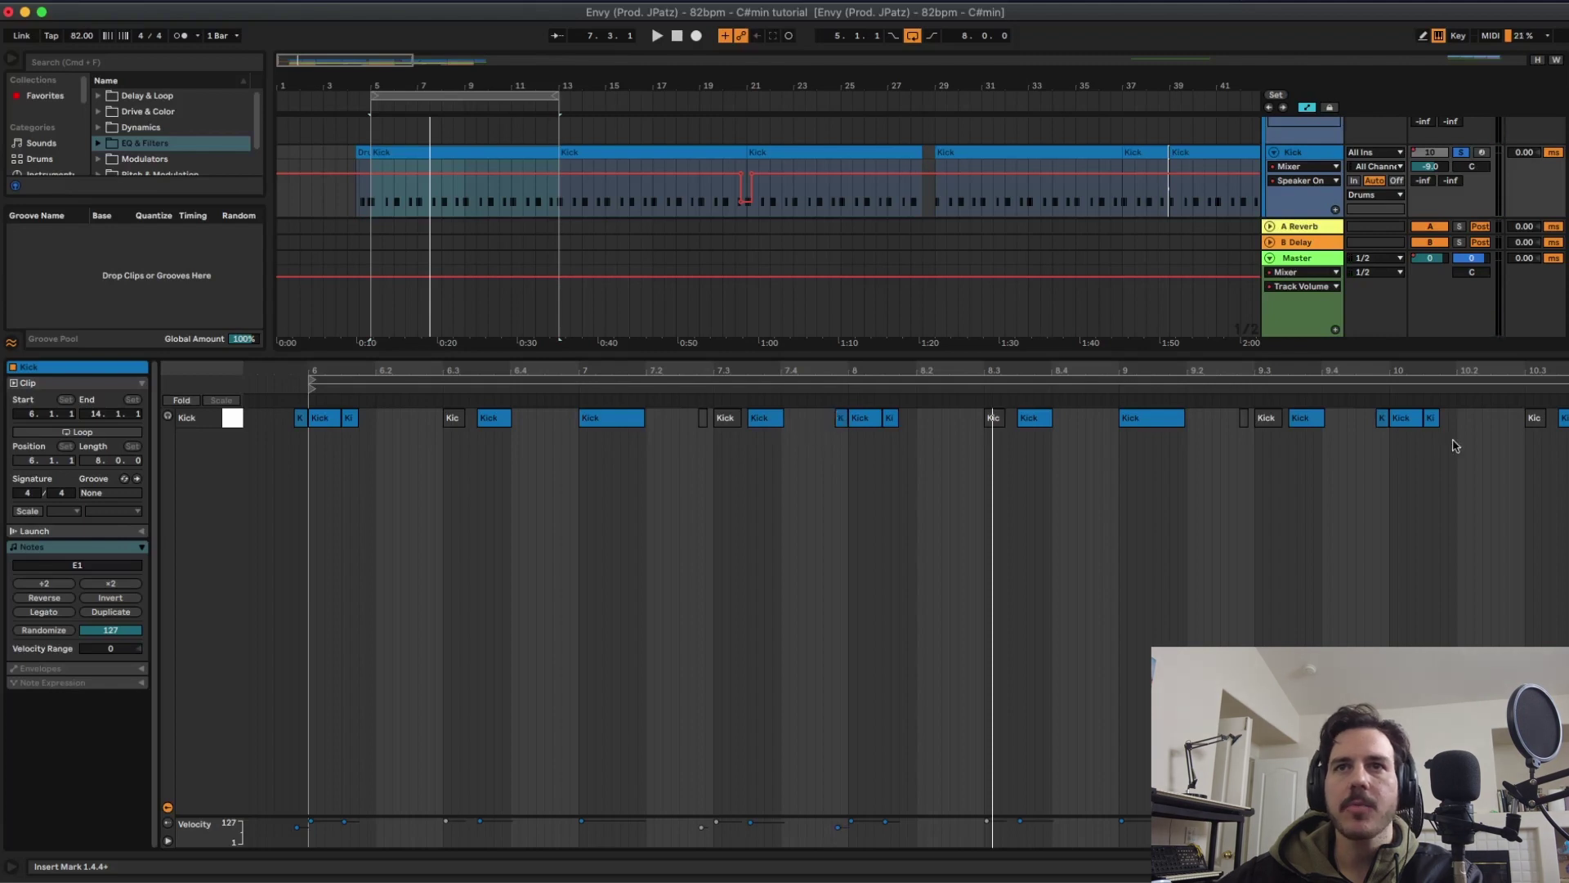
{"action": "double_click", "coordinate": [1064, 354]}
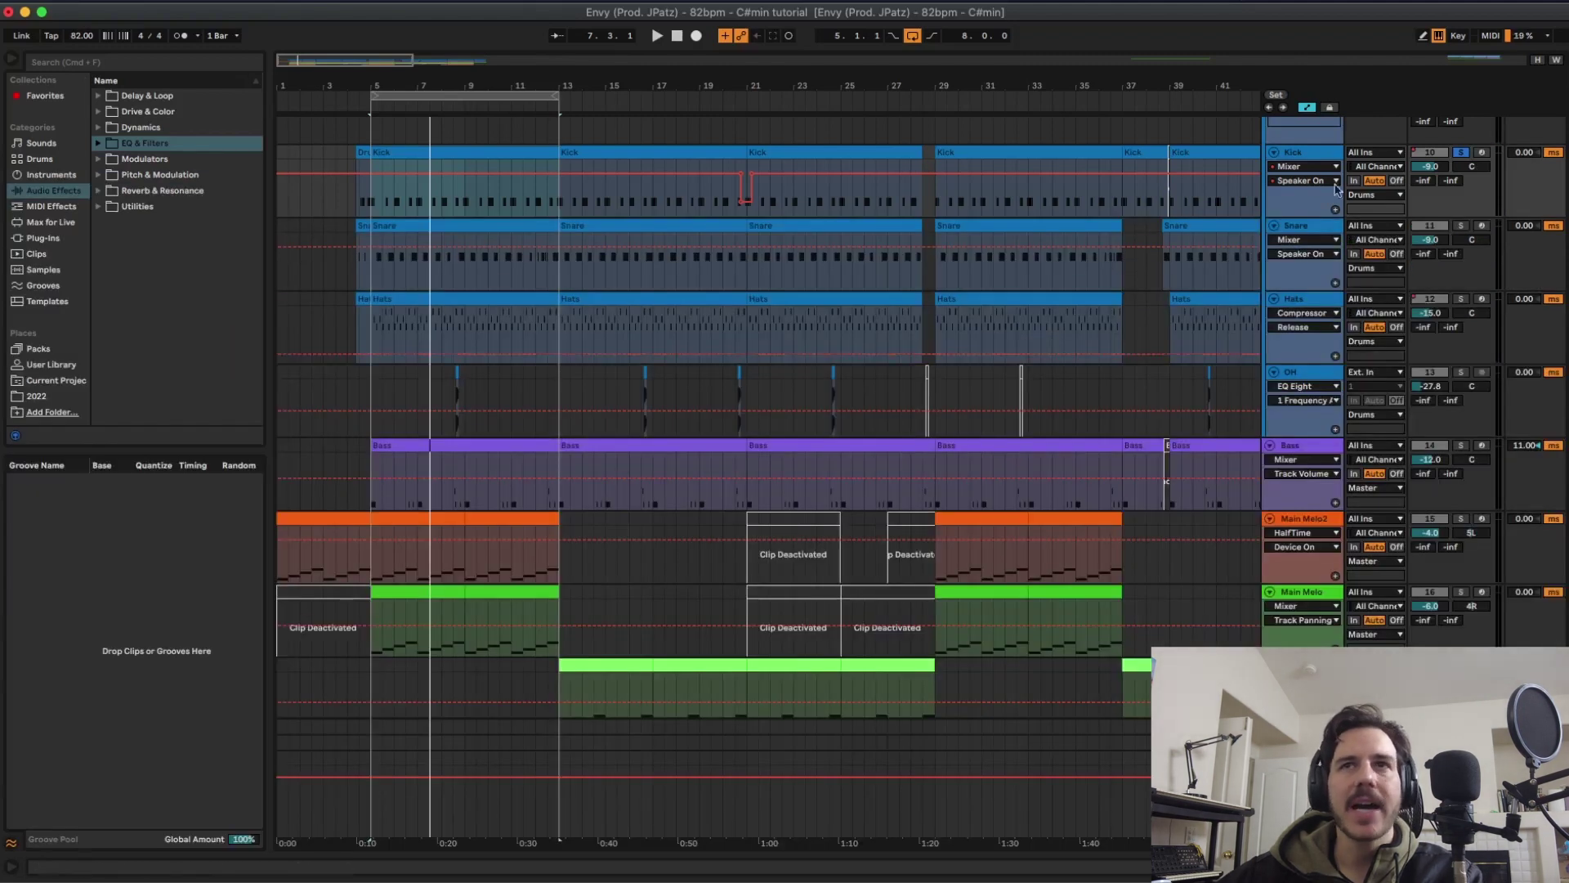
- Play the soloed Kick track and add the Snare track to hear both together
{"action": "key", "text": "space"}
{"action": "left_click", "coordinate": [1462, 226]}
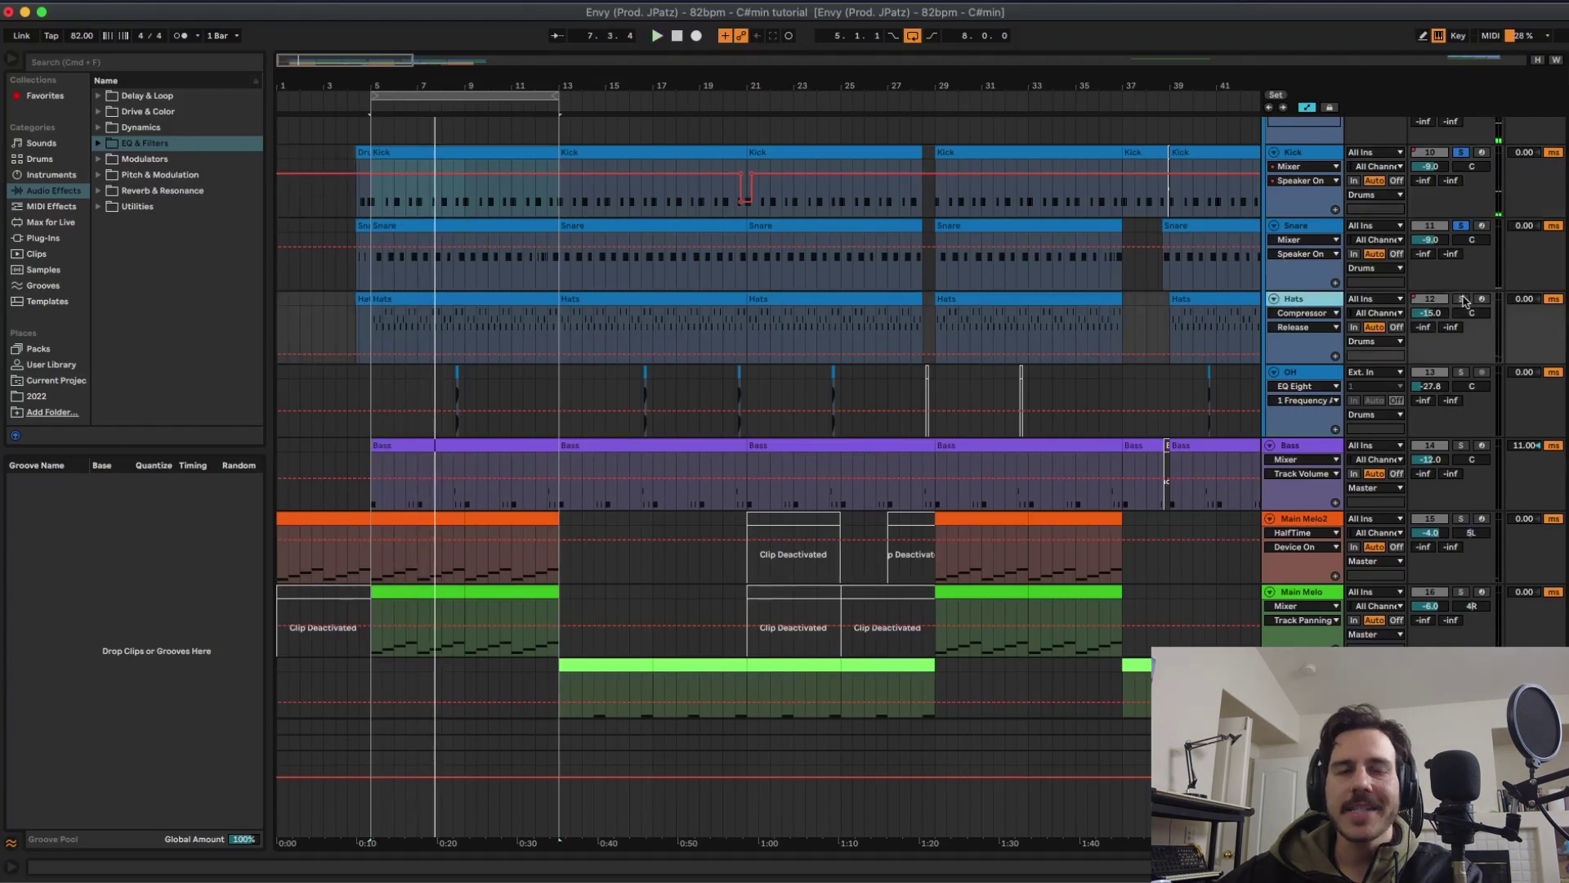
{"action": "key", "text": "space"}
- Solo the Hats track alone, show its Drum Rack, and preview the Hat1 pad several times
{"action": "left_click", "coordinate": [1463, 298]}
{"action": "double_click", "coordinate": [1332, 298]}
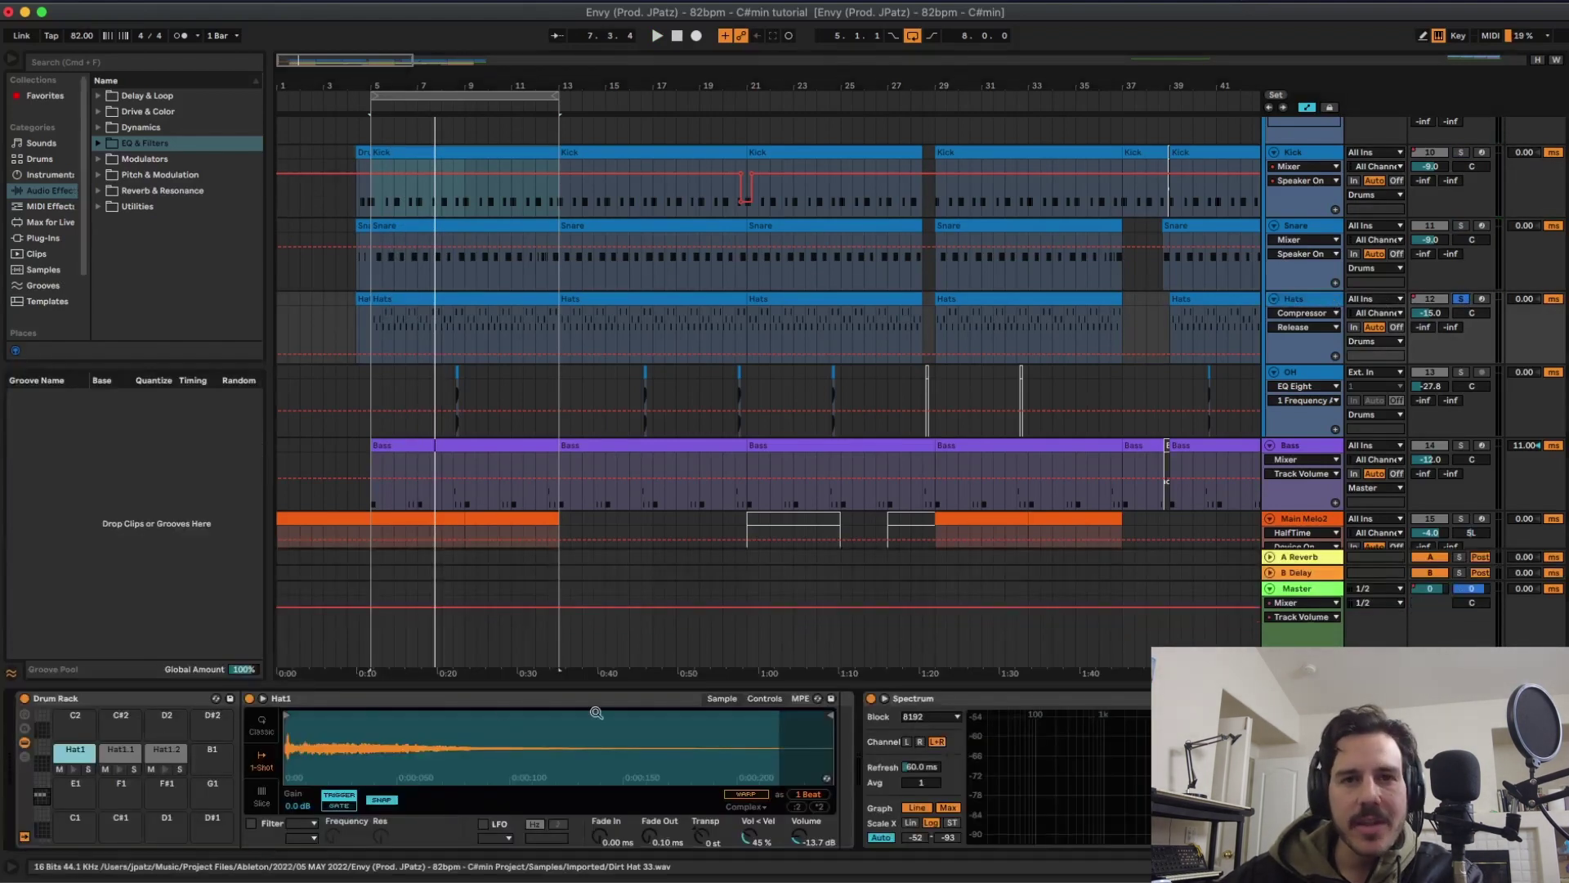
{"action": "left_click", "coordinate": [74, 769]}
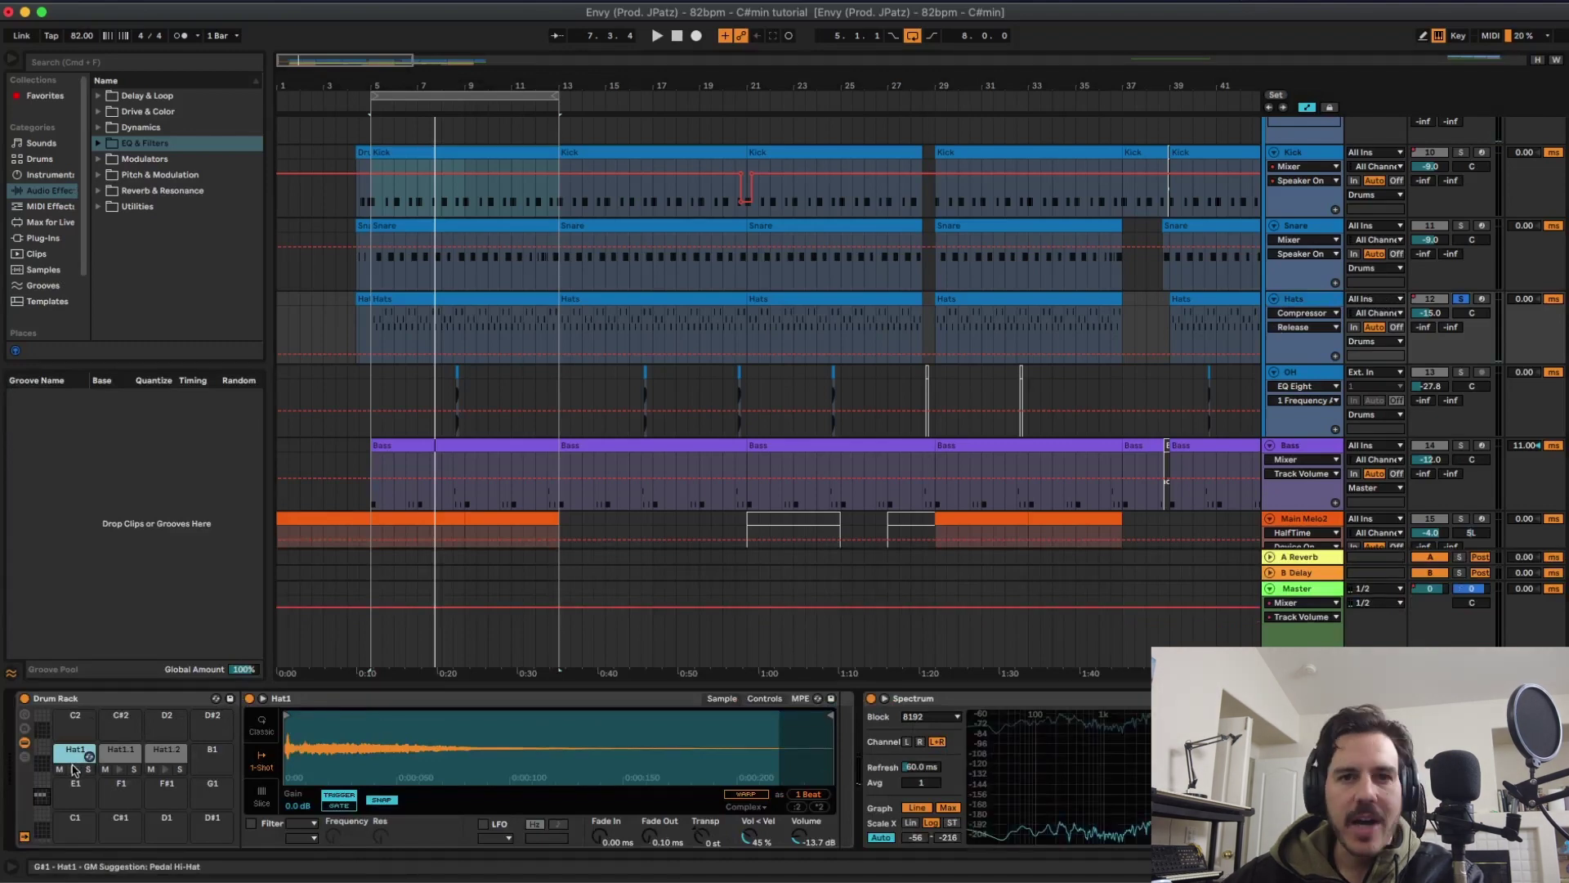
{"action": "left_click", "coordinate": [74, 769]}
{"action": "left_click", "coordinate": [74, 769]}
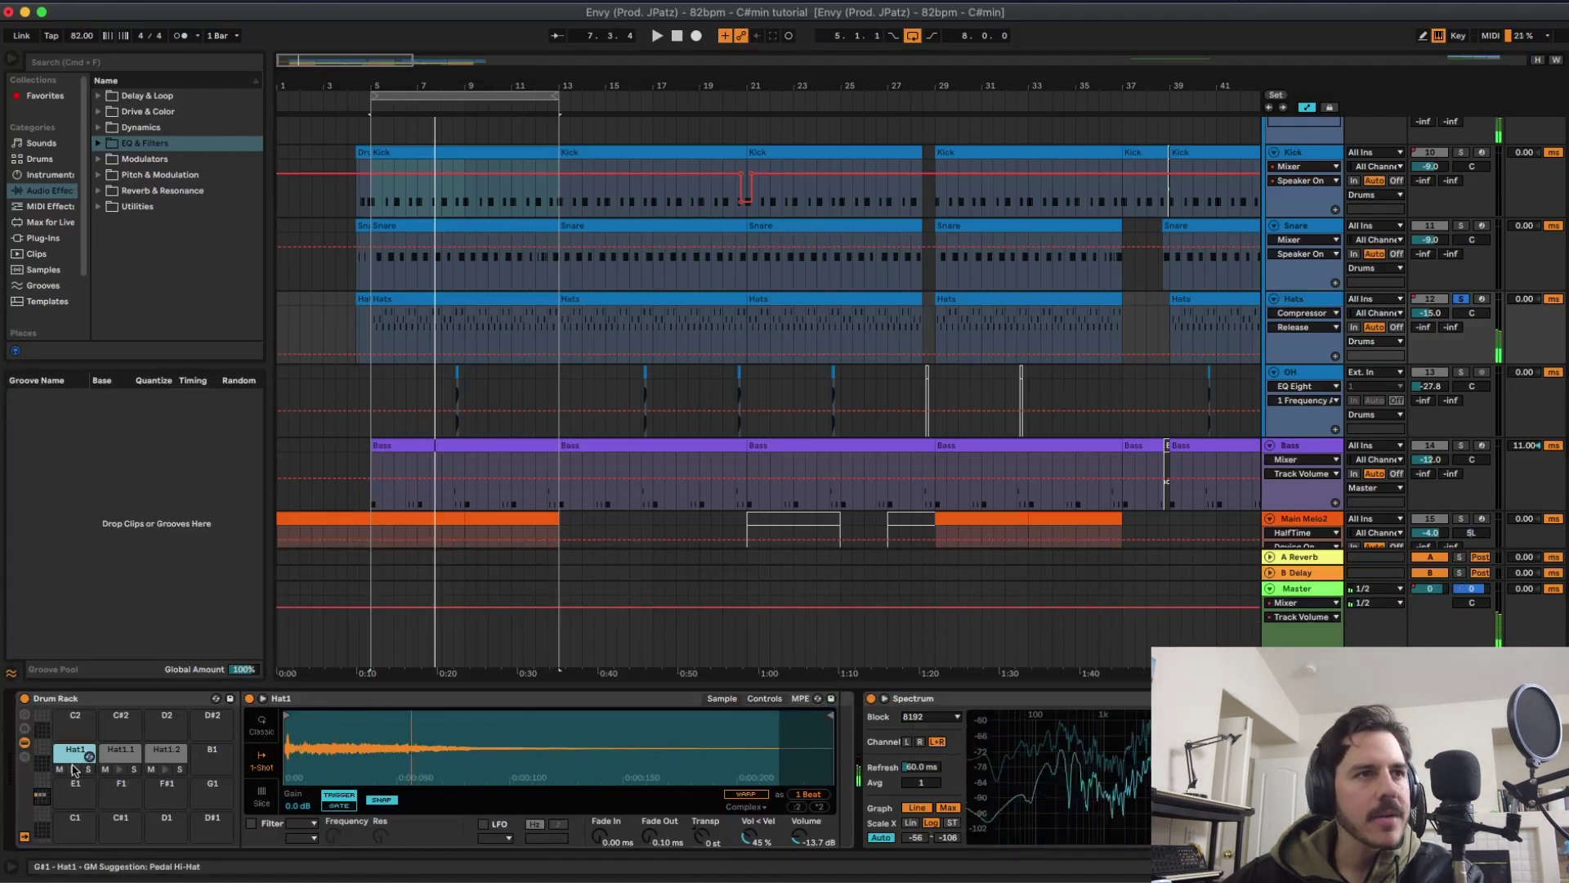
- Preview the Hat1 pad and compare it with the Hat1.1 and Hat1.2 pads in the Hats Drum Rack
{"action": "left_click", "coordinate": [74, 769]}
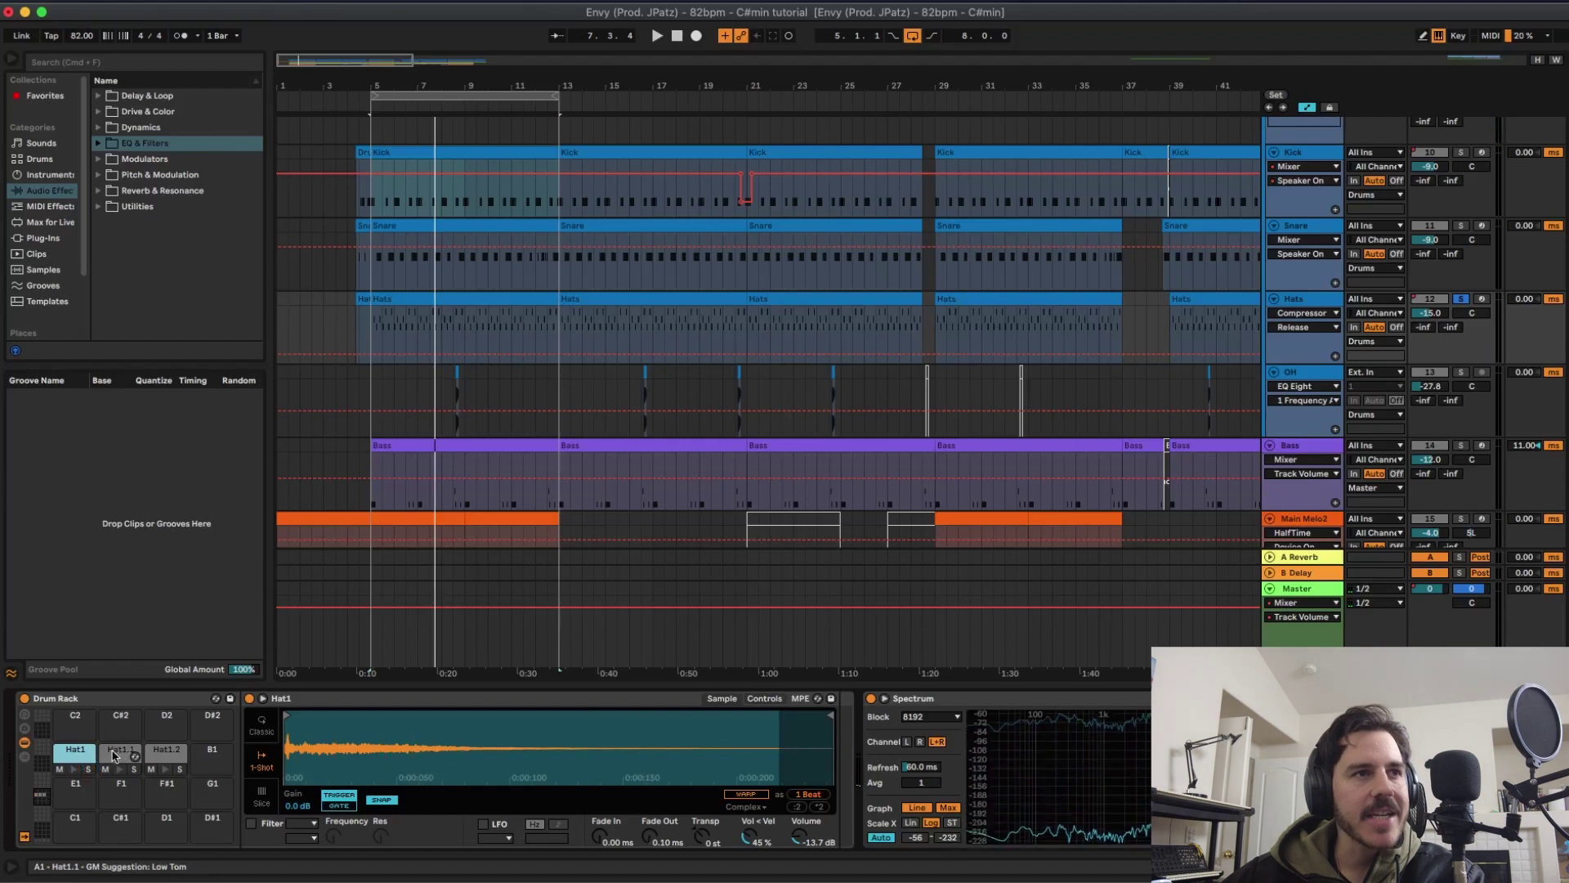
{"action": "left_click", "coordinate": [113, 755]}
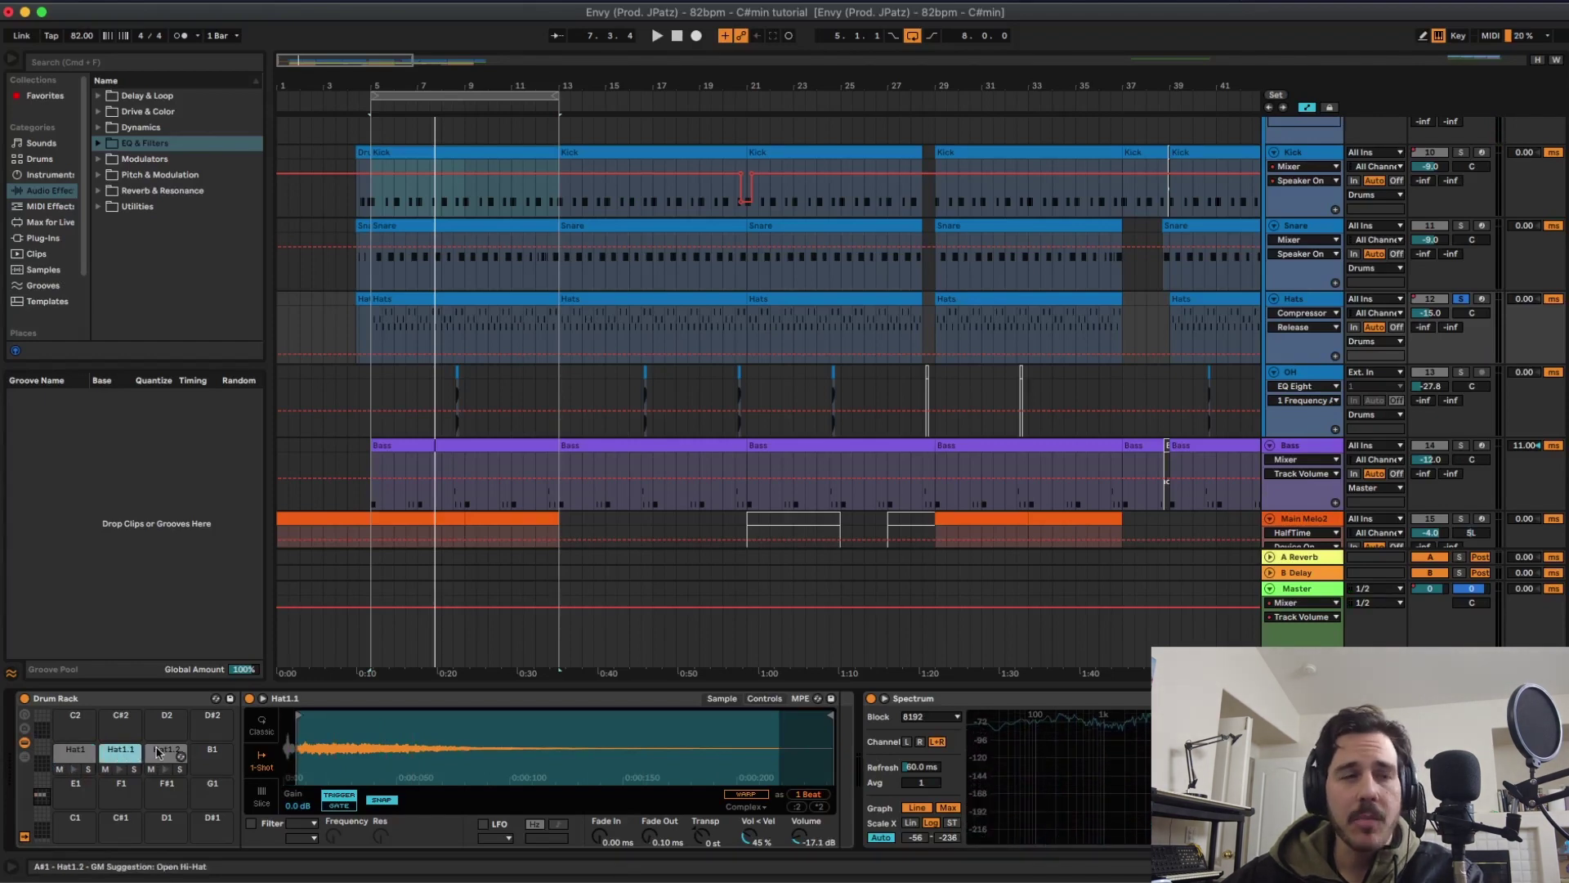
{"action": "left_click", "coordinate": [75, 753]}
{"action": "left_click", "coordinate": [117, 752]}
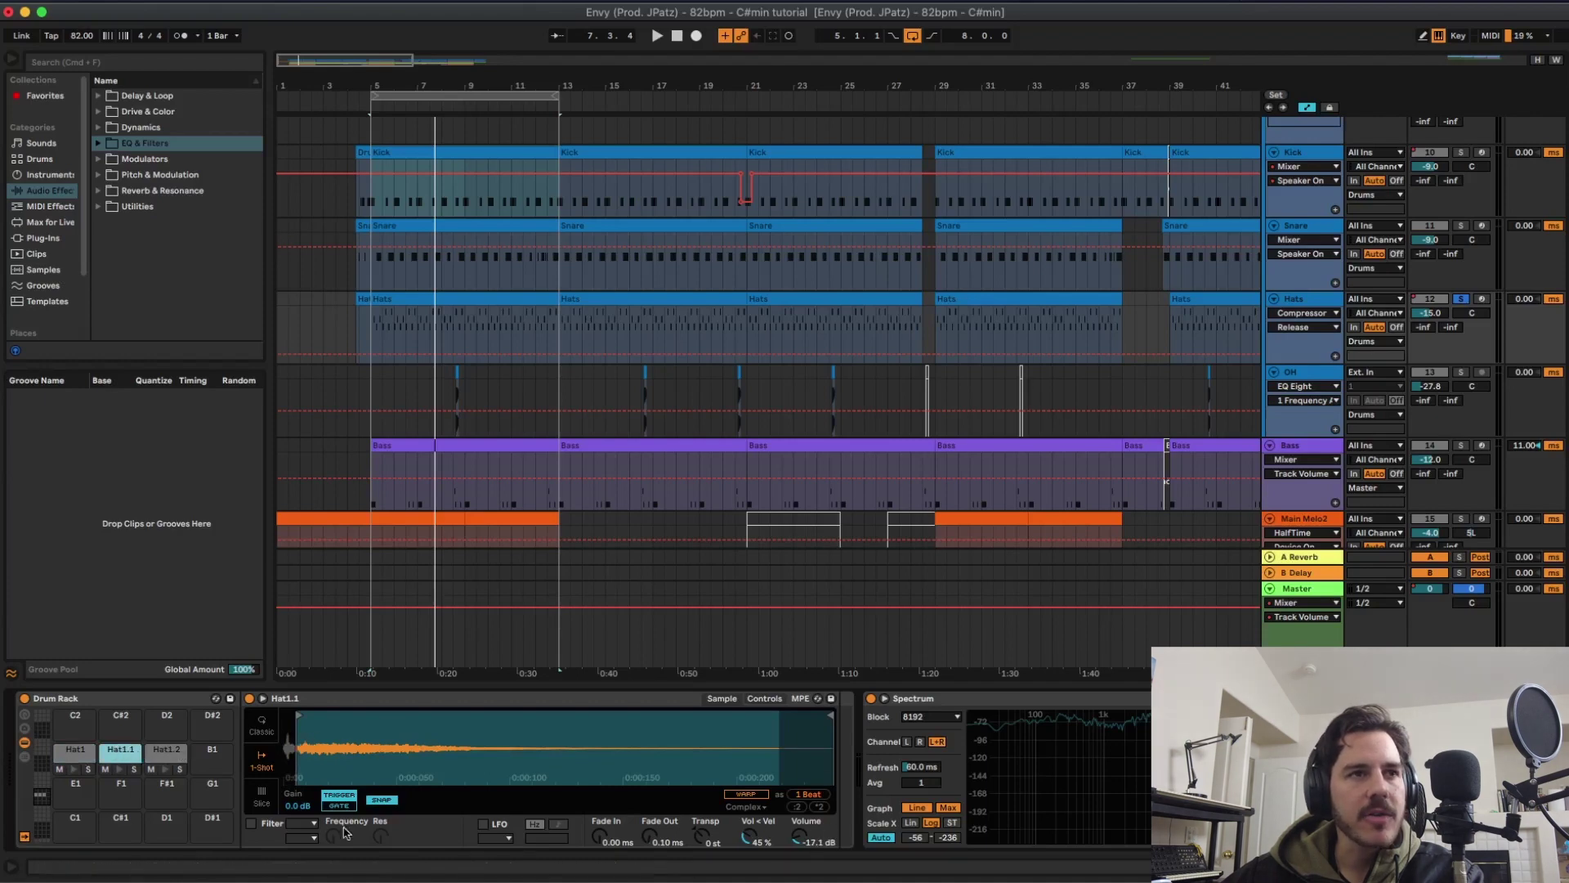
{"action": "left_click", "coordinate": [167, 751]}
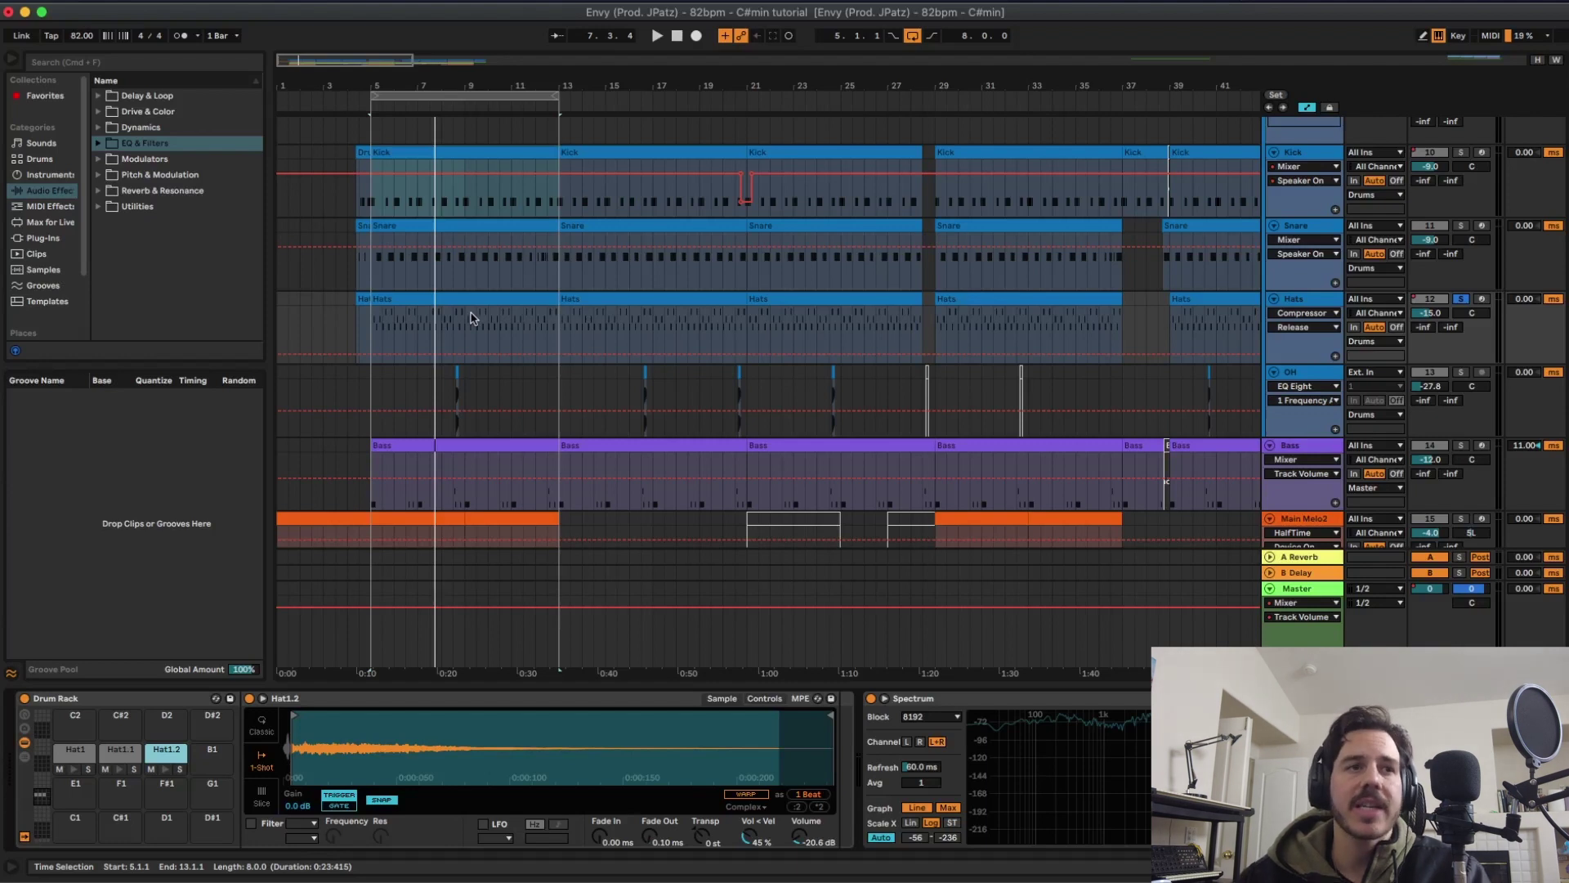
- Examine the Hats clip at bar 5 in the MIDI editor while playing the soloed track, and close the editor
{"action": "left_click", "coordinate": [439, 298]}
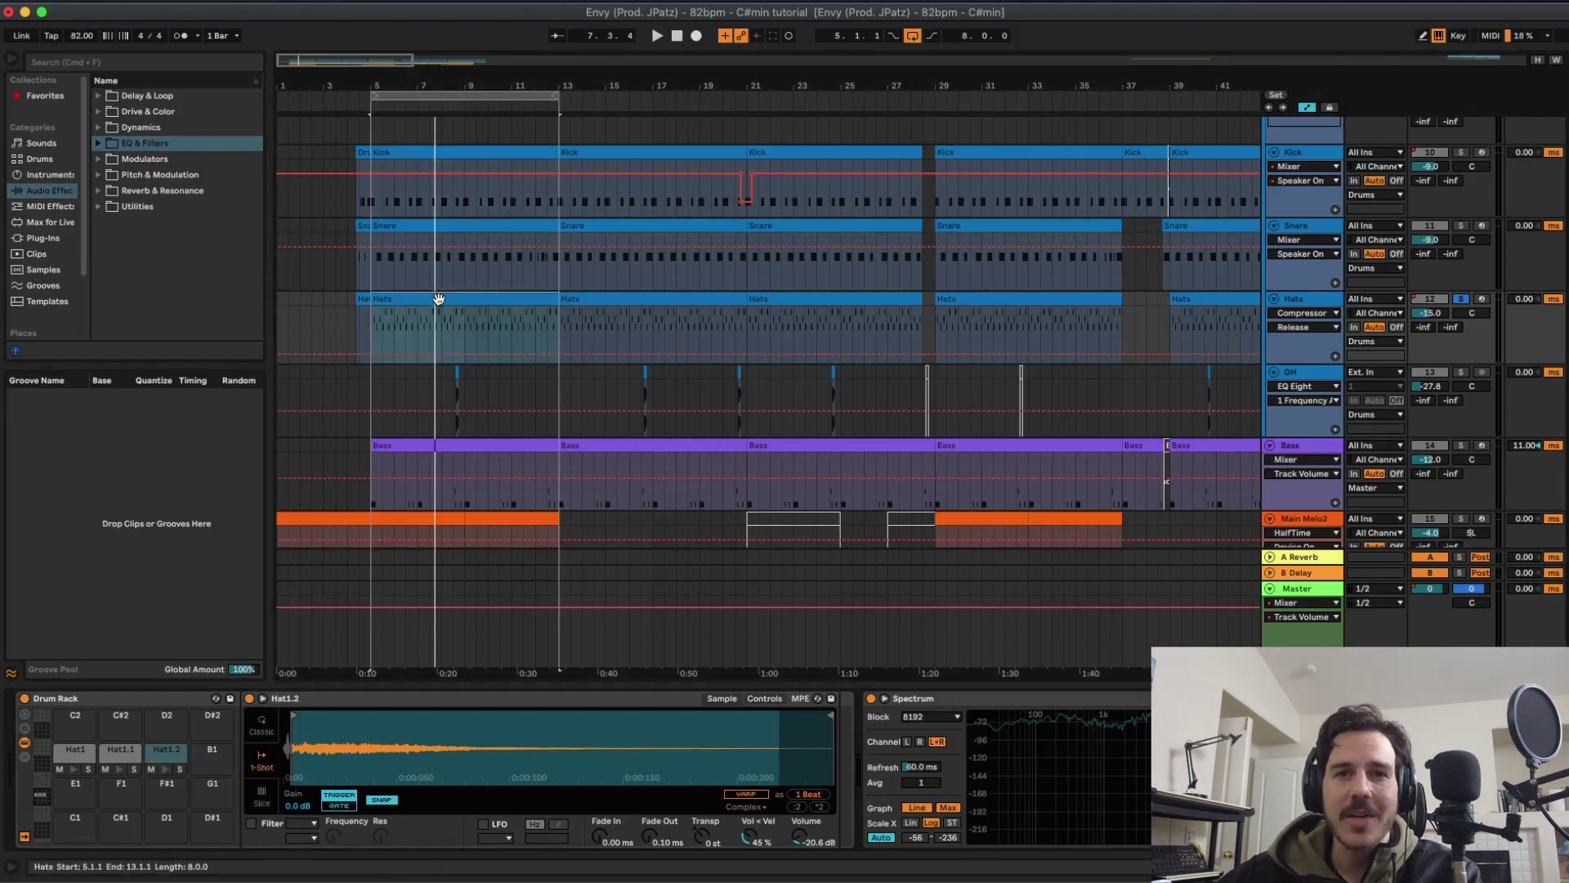
{"action": "double_click", "coordinate": [439, 298]}
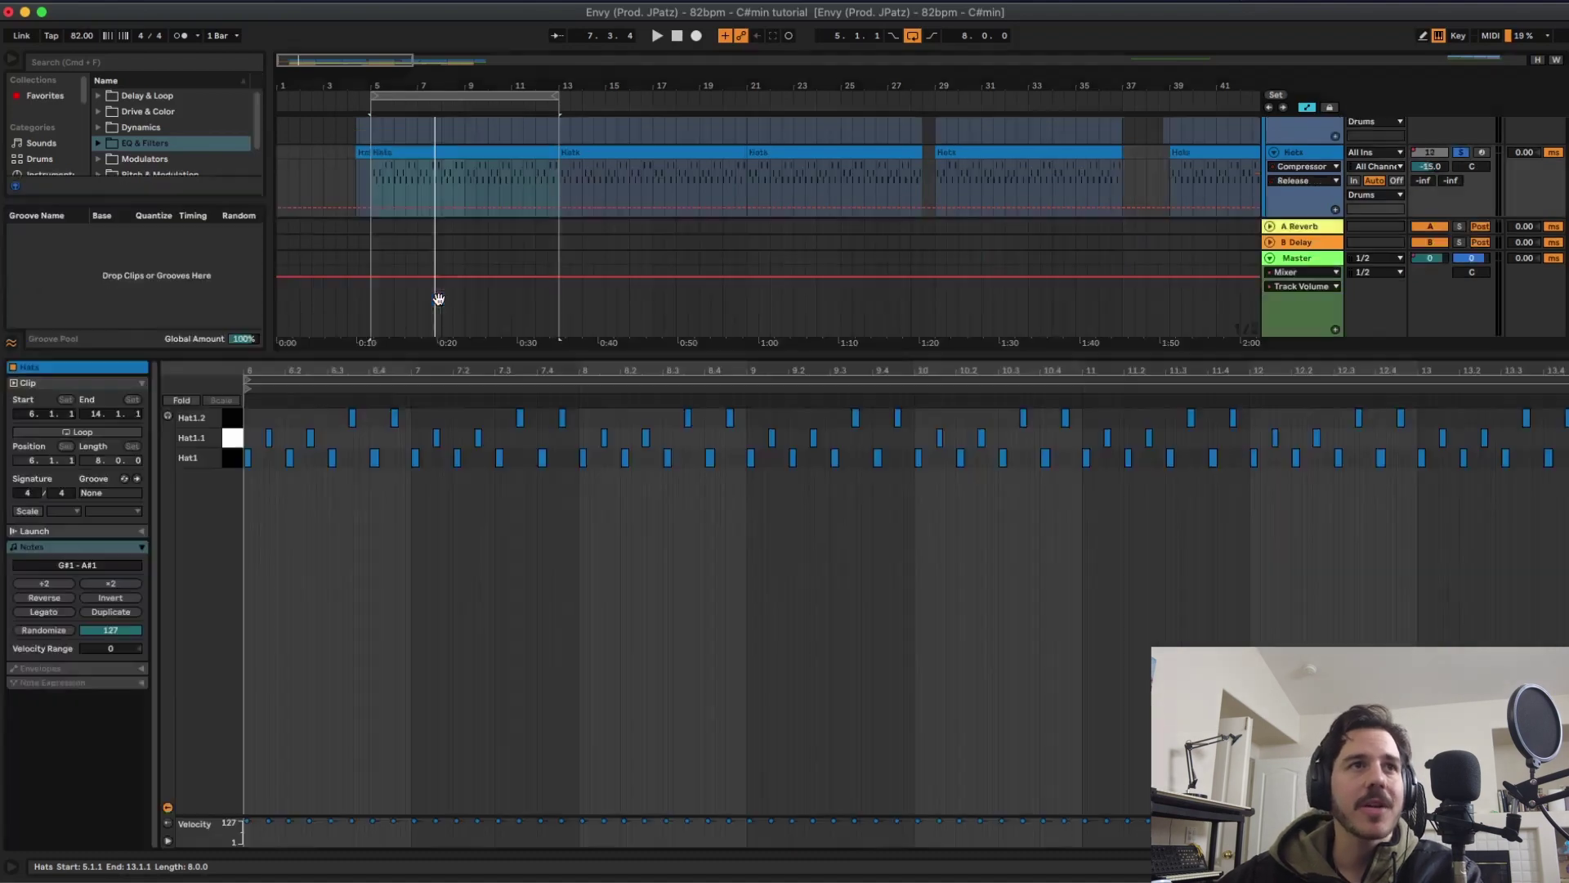
{"action": "left_click", "coordinate": [1459, 154]}
{"action": "key", "text": "space"}
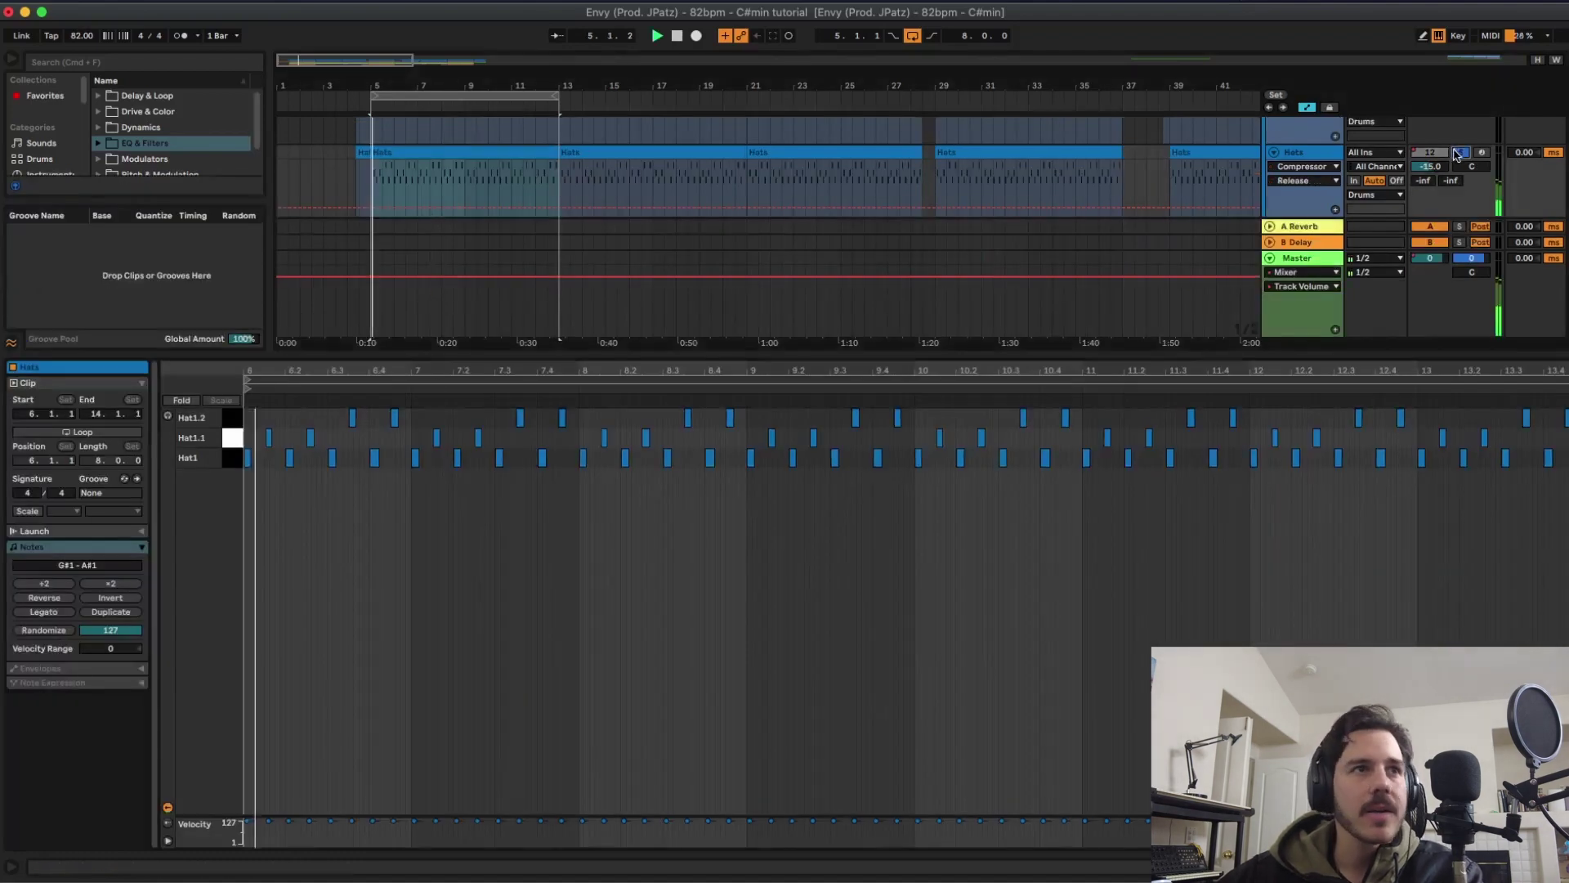
{"action": "left_click_drag", "start_coordinate": [805, 371], "coordinate": [805, 470]}
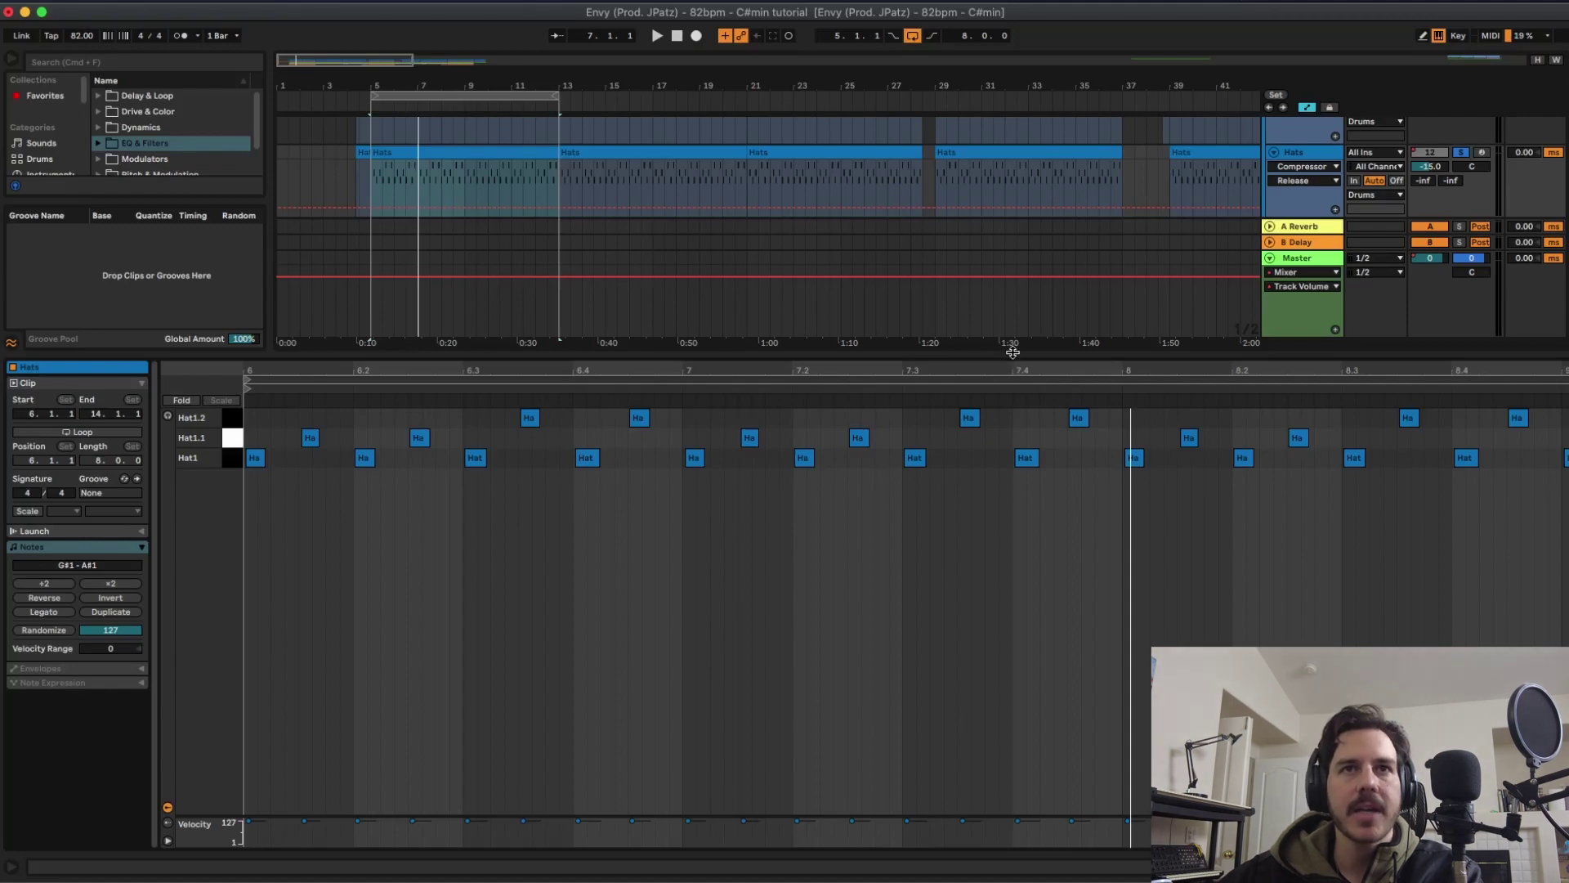
{"action": "key", "text": "alt+super+l"}
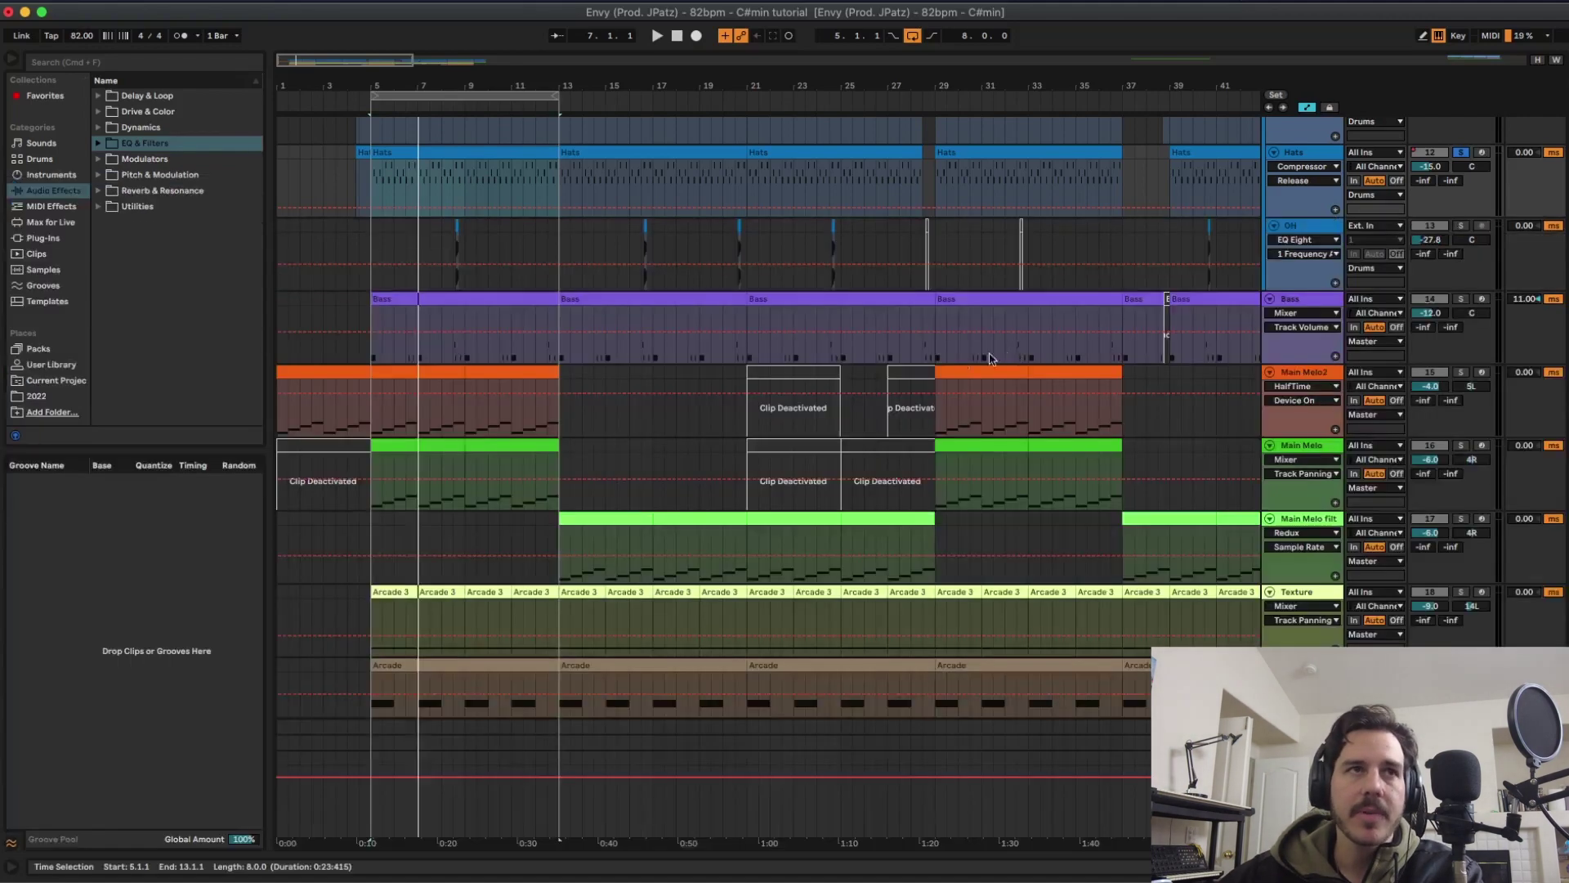
- Solo the whole Drums group and play the full drum pattern from the Kick clip at bar 5
{"action": "scroll", "coordinate": [788, 495], "scroll_direction": "up", "scroll_amount": 8}
{"action": "scroll", "coordinate": [1224, 436], "scroll_direction": "down", "scroll_amount": 8}
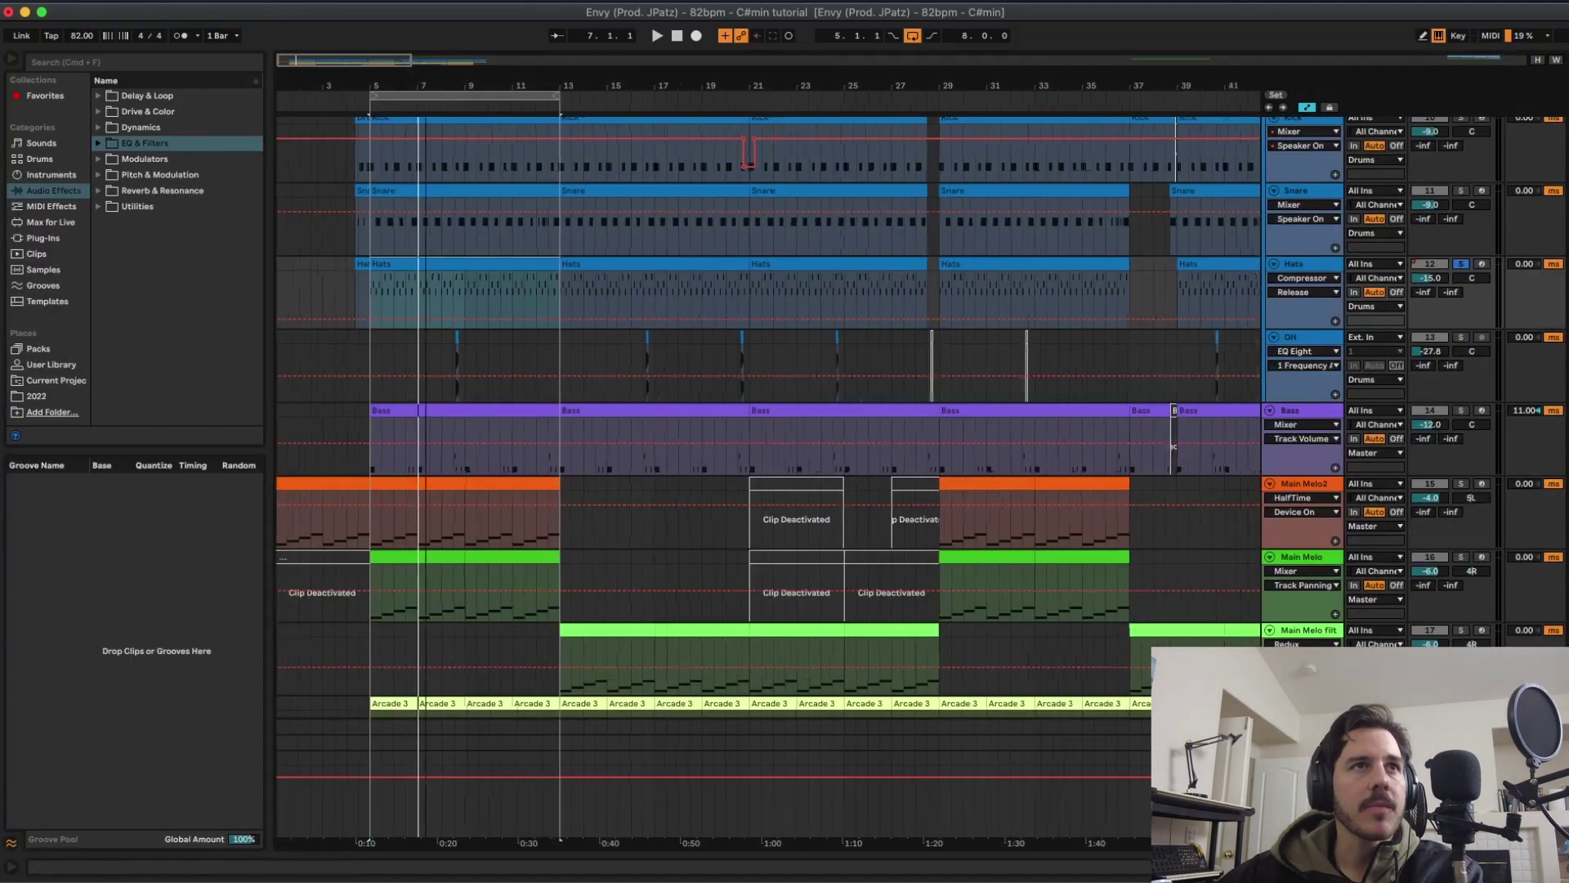
{"action": "scroll", "coordinate": [553, 325], "scroll_direction": "up", "scroll_amount": 8}
{"action": "left_click", "coordinate": [615, 347]}
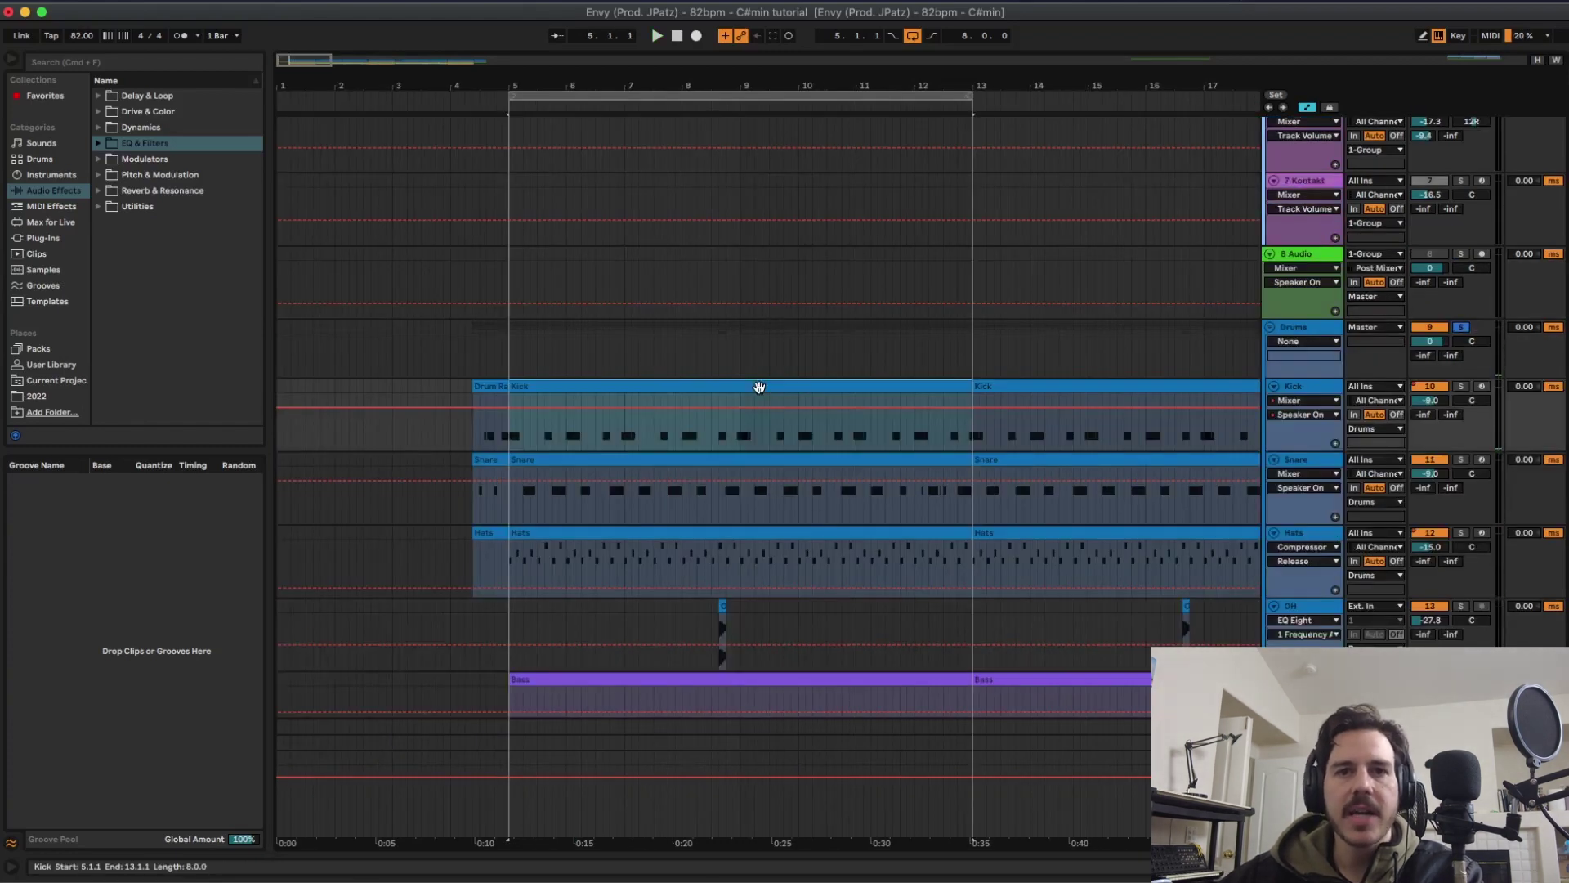
{"action": "key", "text": "space"}
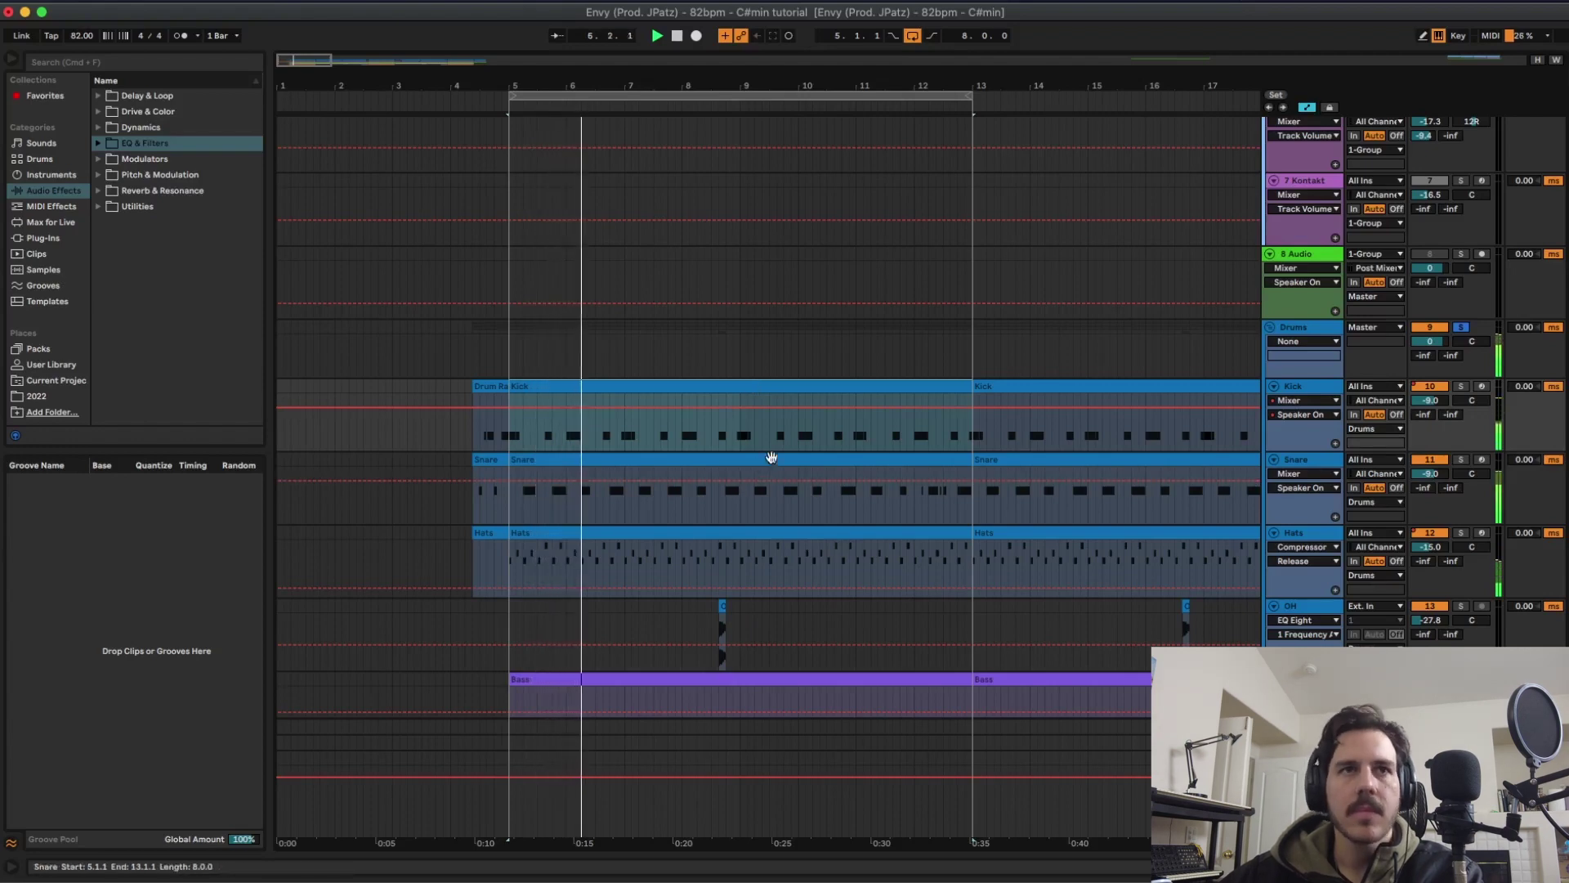
- Open the Bass clip starting at bar 5 in the MIDI editor and play the Bass track soloed
{"action": "scroll", "coordinate": [770, 460], "scroll_direction": "down", "scroll_amount": 6}
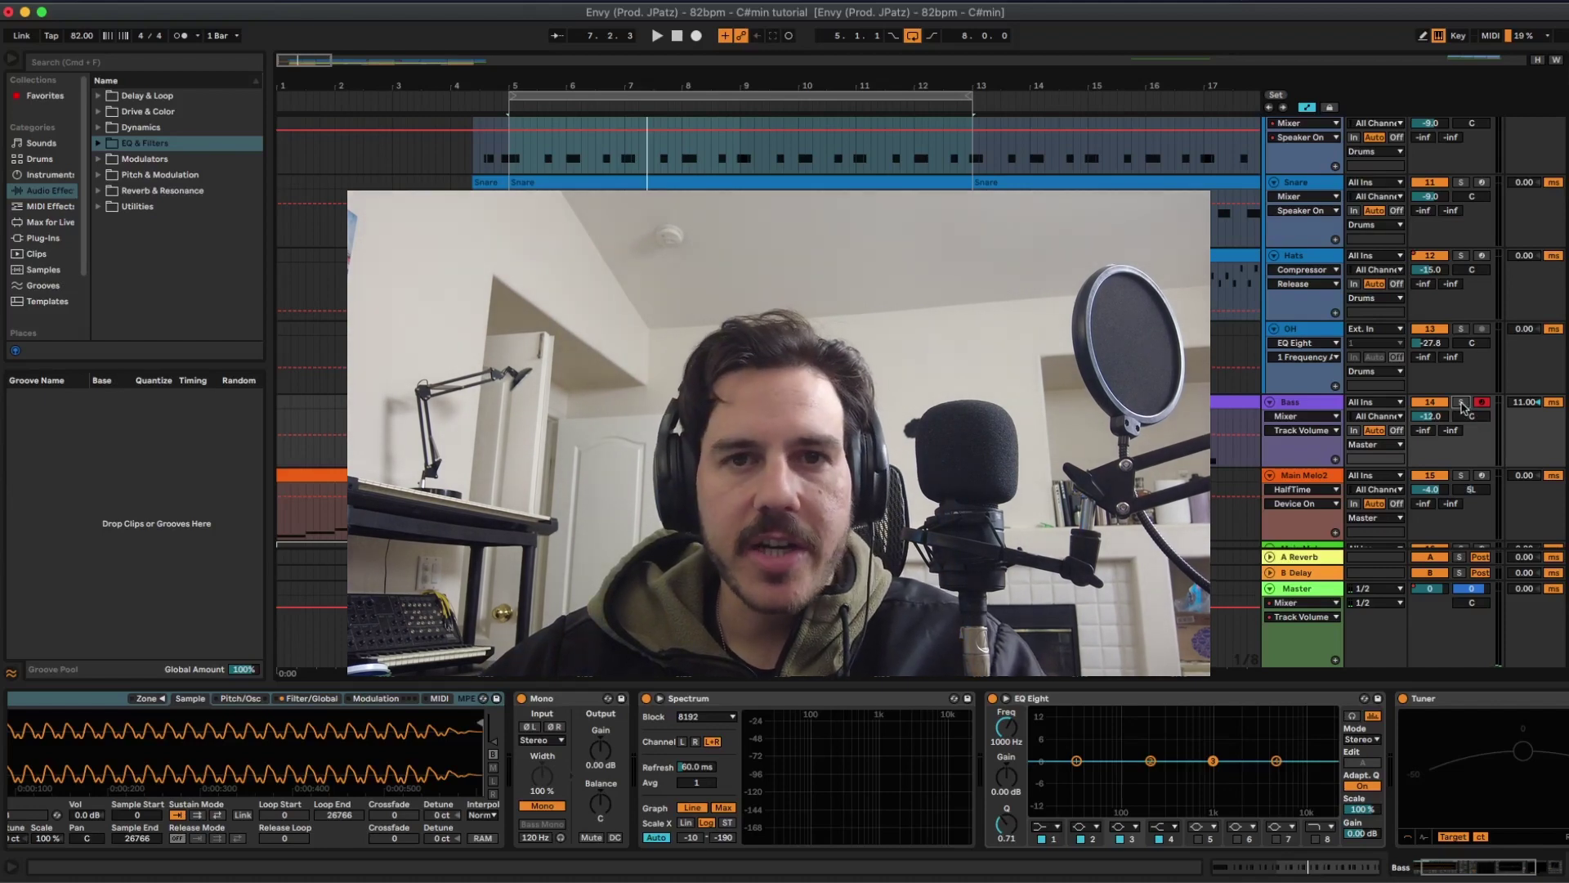
{"action": "left_click", "coordinate": [1457, 701]}
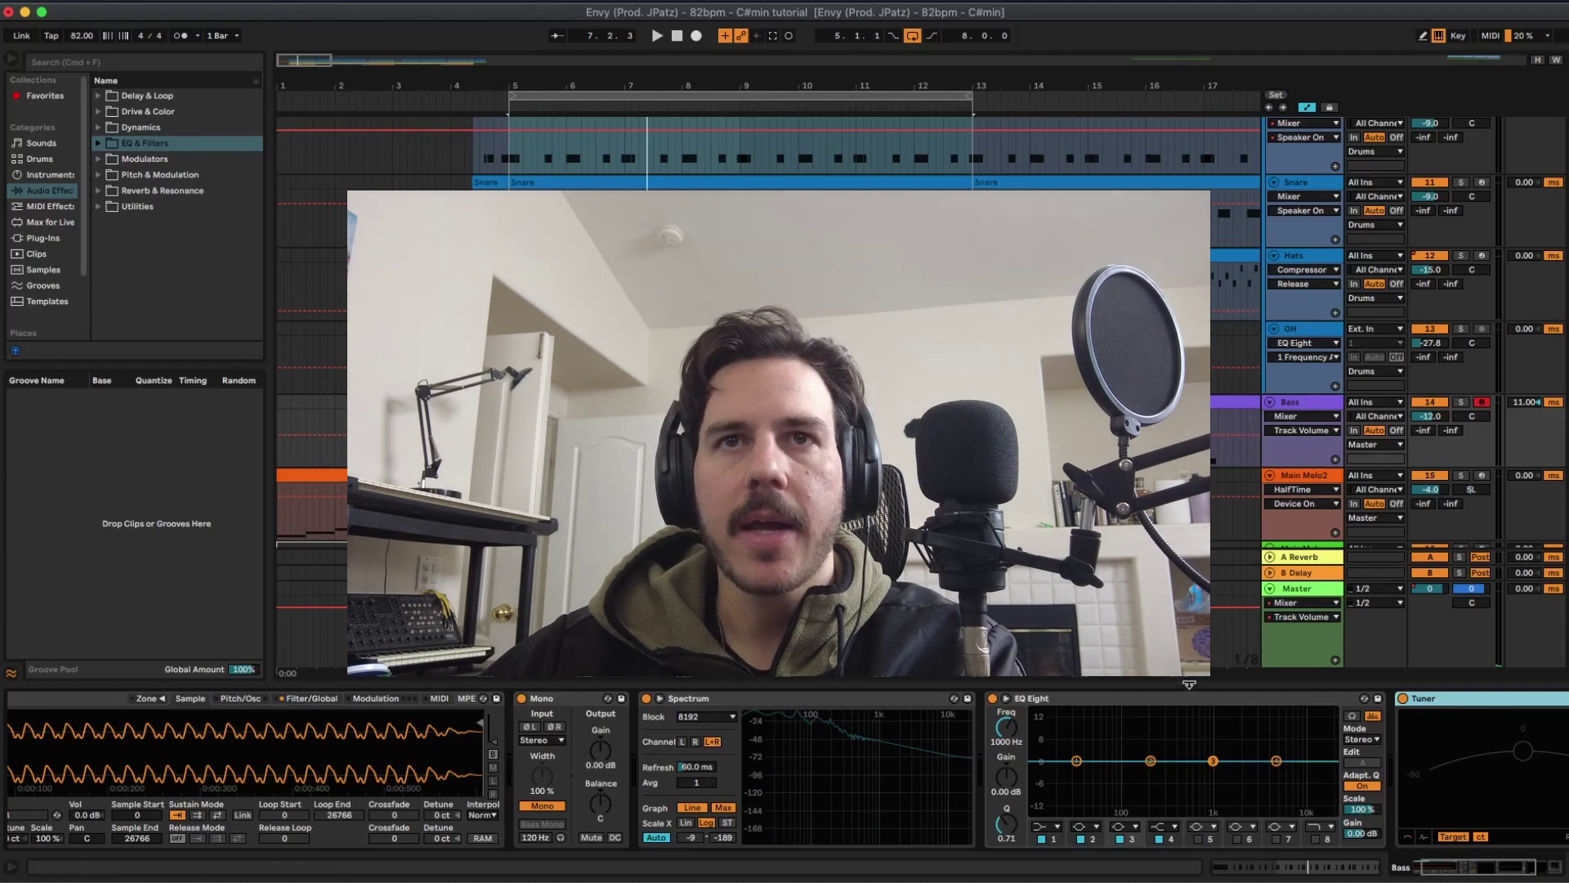
{"action": "left_click", "coordinate": [1189, 684]}
{"action": "double_click", "coordinate": [915, 402]}
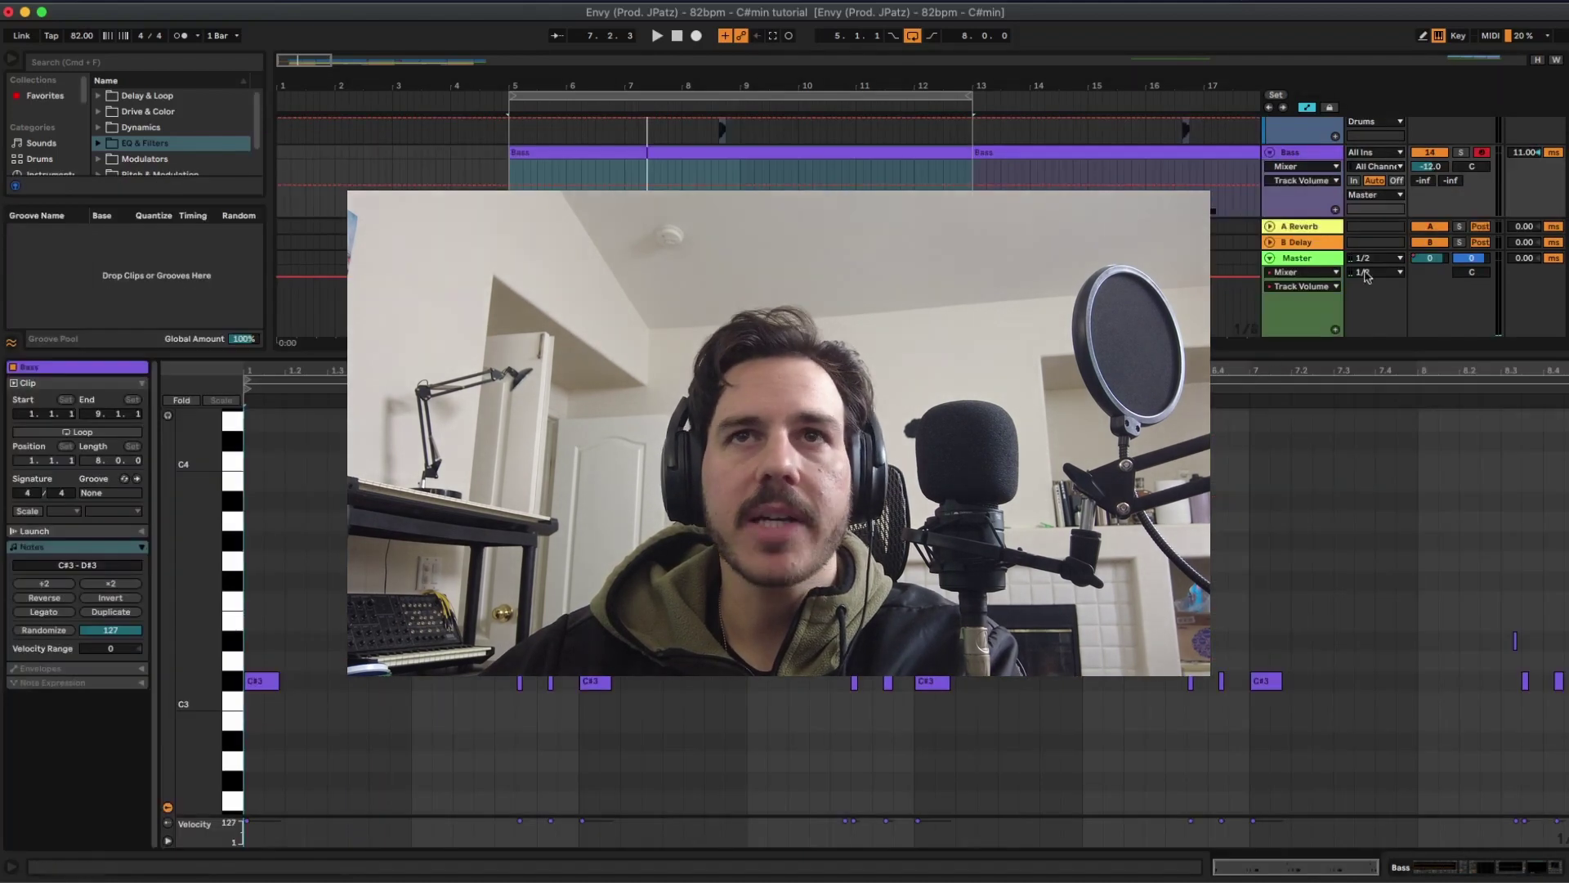
{"action": "left_click", "coordinate": [1461, 152]}
{"action": "key", "text": "space"}
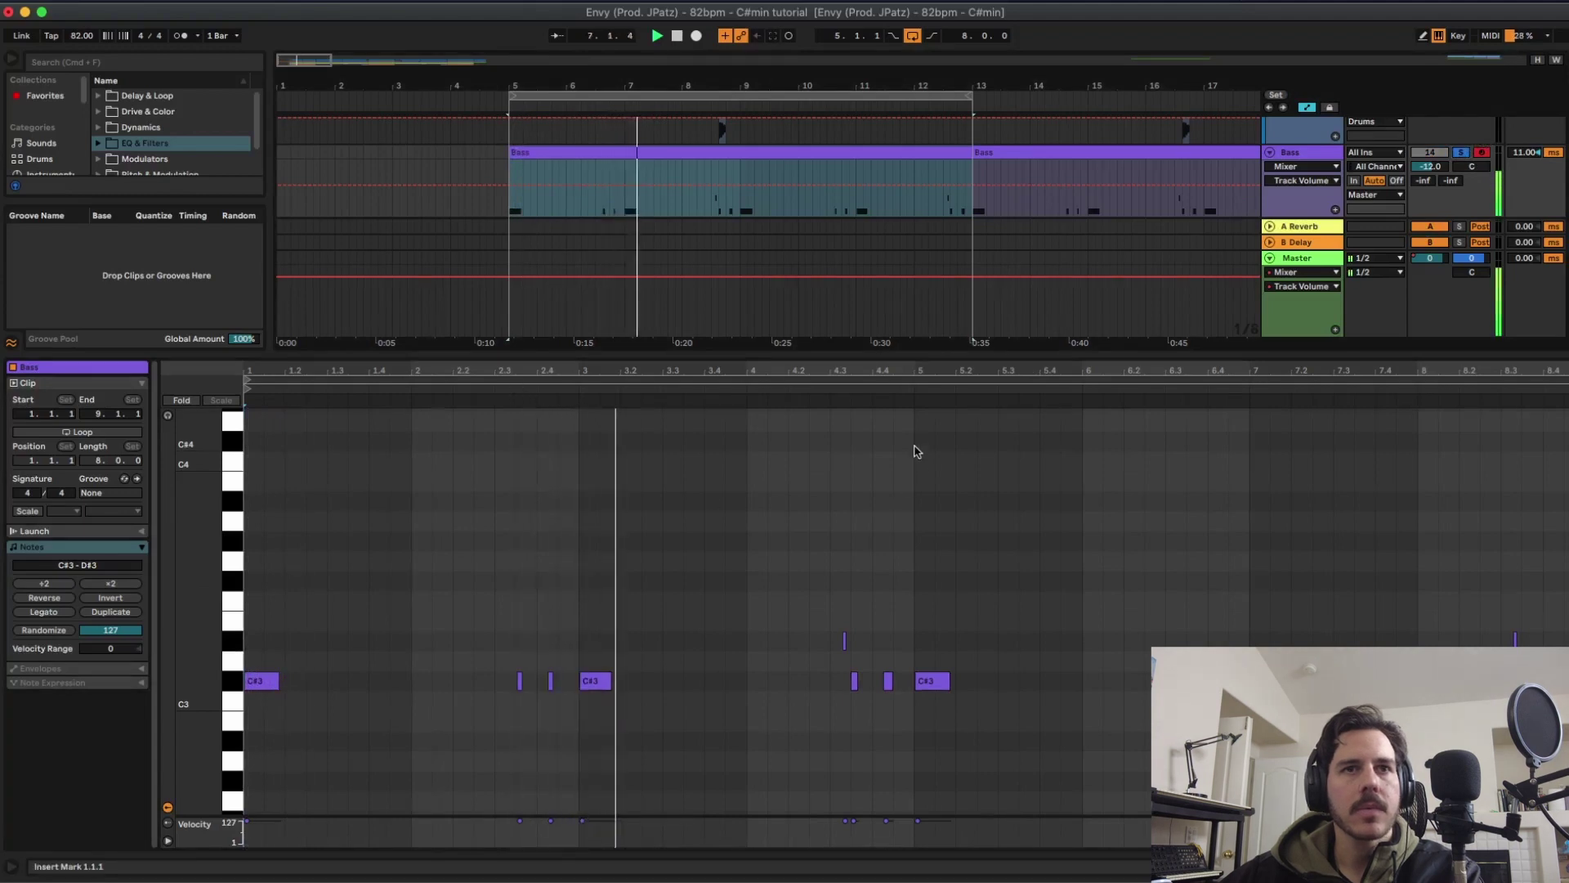
- Examine the short D#3 and C#3 bass notes leading into bar 5 of the clip, and close the MIDI editor
{"action": "left_click", "coordinate": [853, 407]}
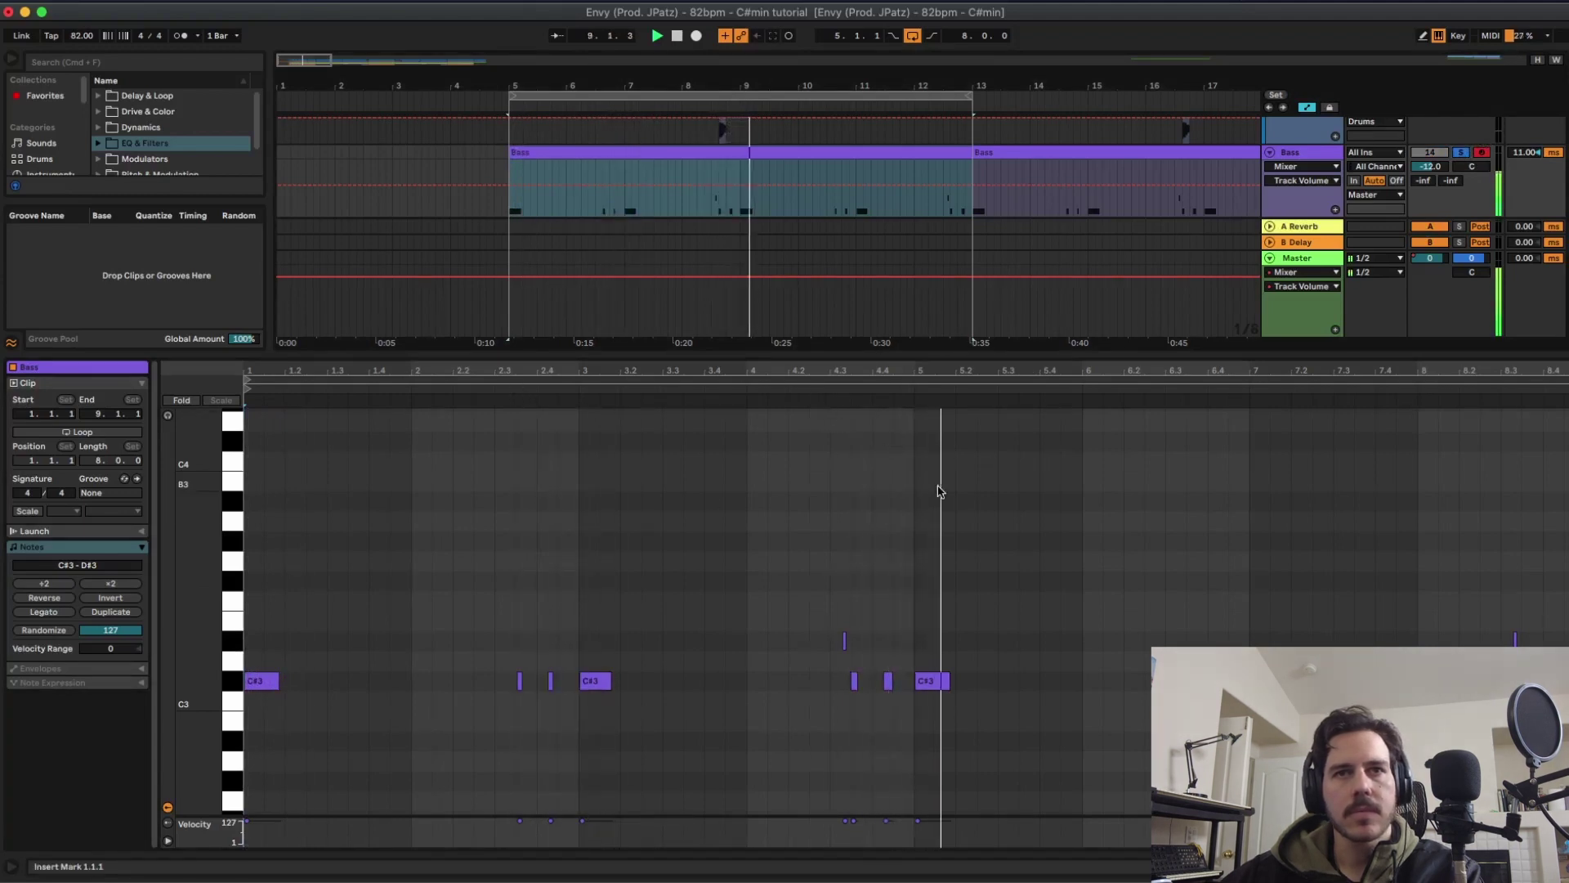
{"action": "left_click_drag", "start_coordinate": [914, 370], "coordinate": [914, 392]}
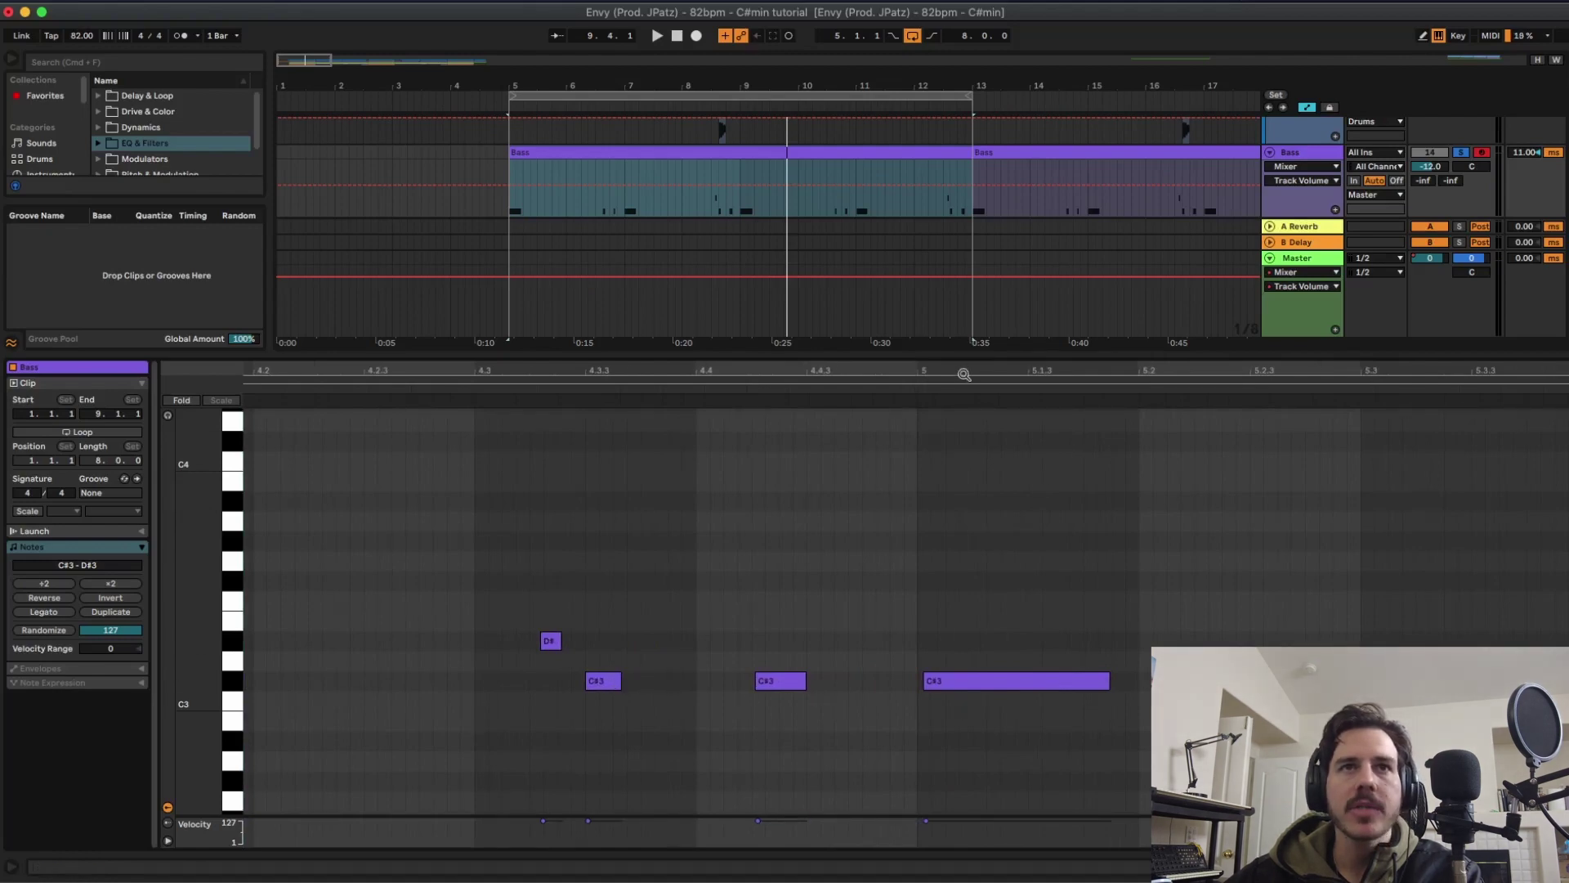
{"action": "key", "text": "super+alt+l"}
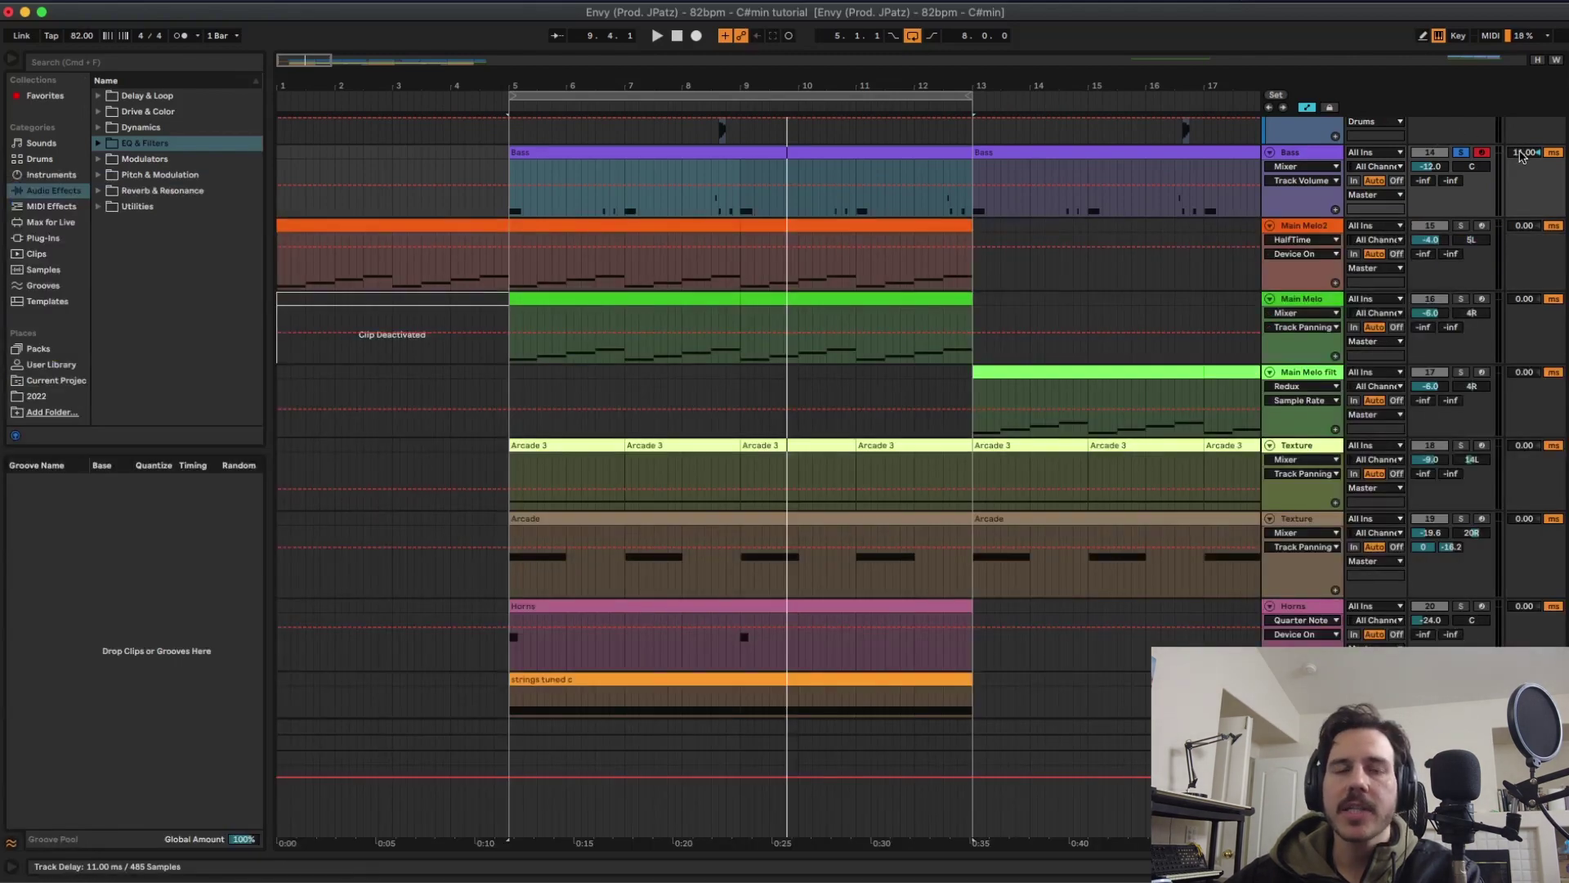
- Set the arrangement loop to start at bar 1 and span 64 bars over the whole beat
{"action": "left_click_drag", "start_coordinate": [827, 84], "coordinate": [404, 81]}
{"action": "scroll", "coordinate": [411, 352], "scroll_direction": "down", "scroll_amount": 3}
{"action": "scroll", "coordinate": [412, 347], "scroll_direction": "up", "scroll_amount": 1}
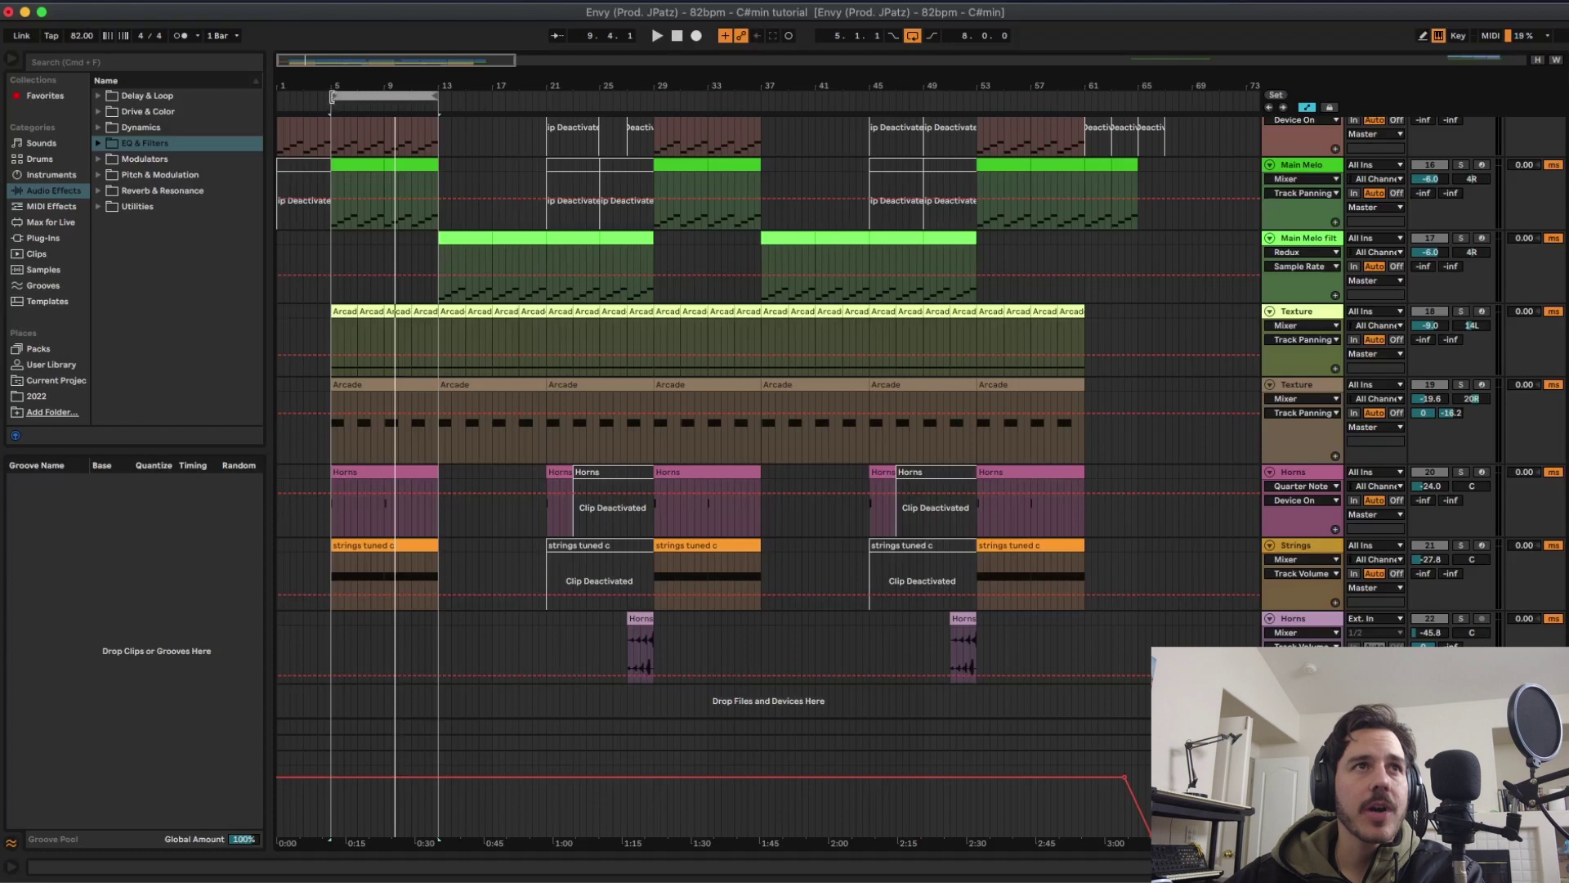
{"action": "left_click_drag", "start_coordinate": [331, 97], "coordinate": [279, 96]}
{"action": "scroll", "coordinate": [396, 284], "scroll_direction": "up", "scroll_amount": 5}
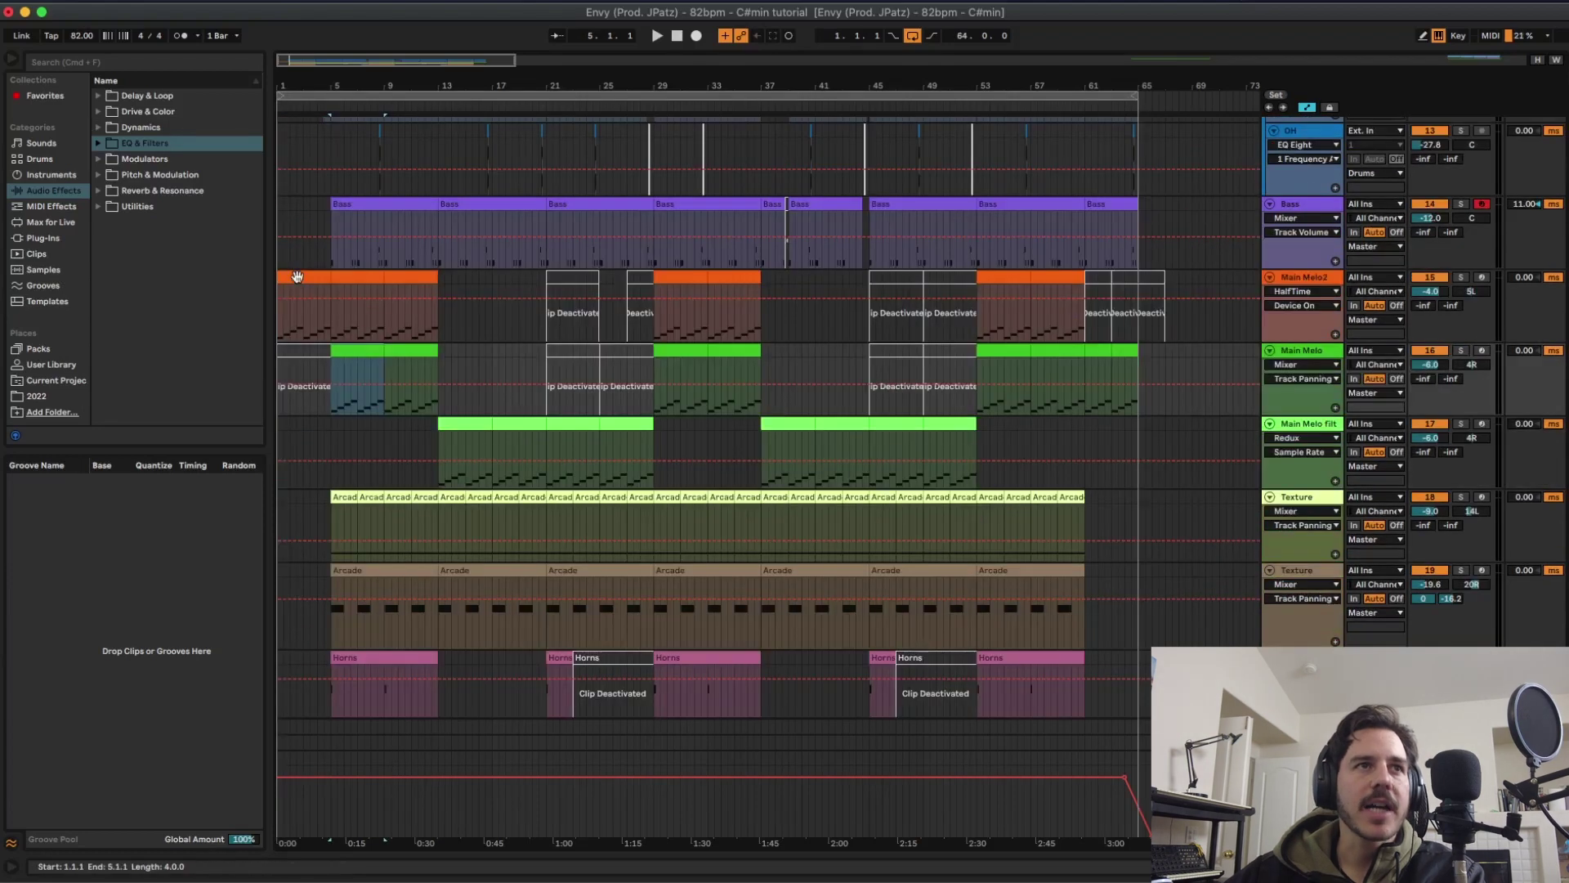
{"action": "scroll", "coordinate": [311, 364], "scroll_direction": "up", "scroll_amount": 1}
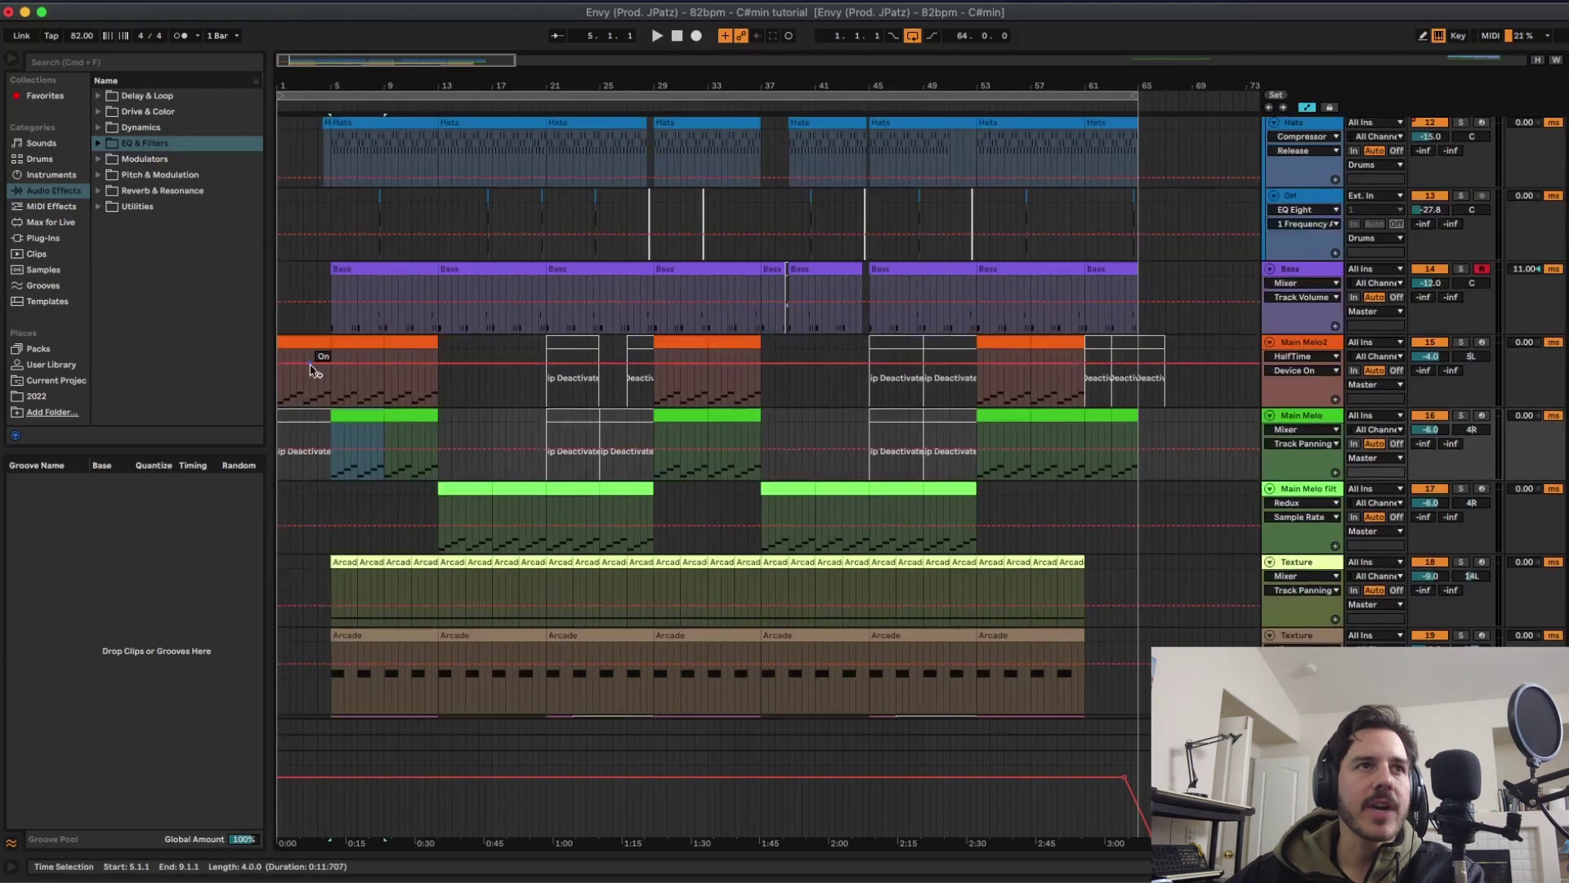
- Point out the Main Melo2 sections by selecting the intro, the clips from bar 5, and the range after bar 13
{"action": "left_click", "coordinate": [301, 339]}
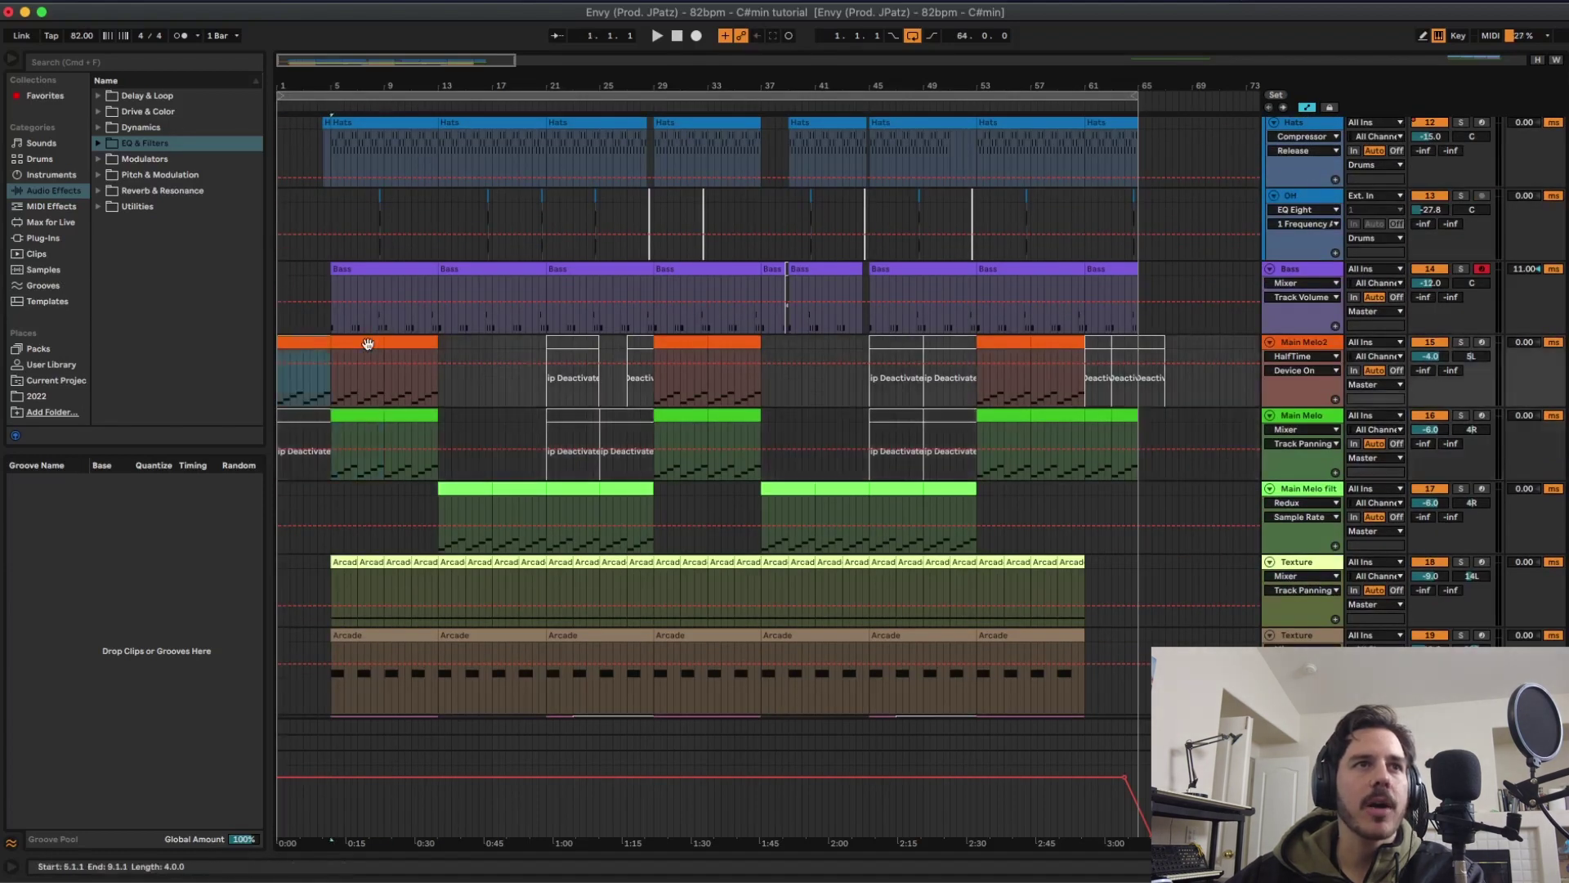
{"action": "left_click", "coordinate": [368, 343]}
{"action": "left_click", "coordinate": [406, 340], "text": "shift"}
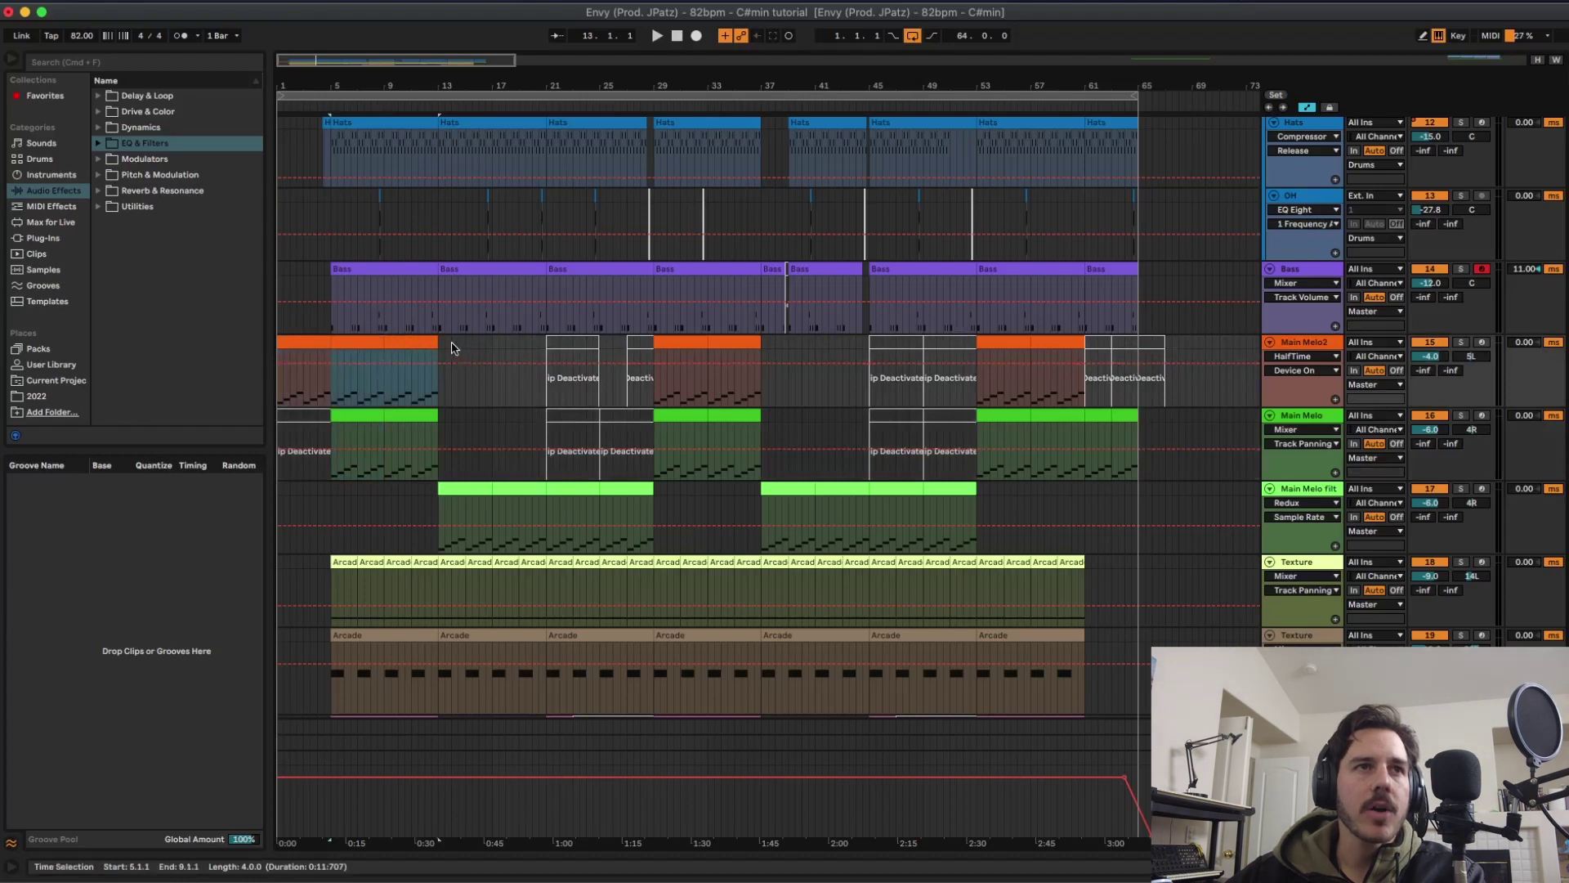
{"action": "left_click_drag", "start_coordinate": [441, 344], "coordinate": [651, 347]}
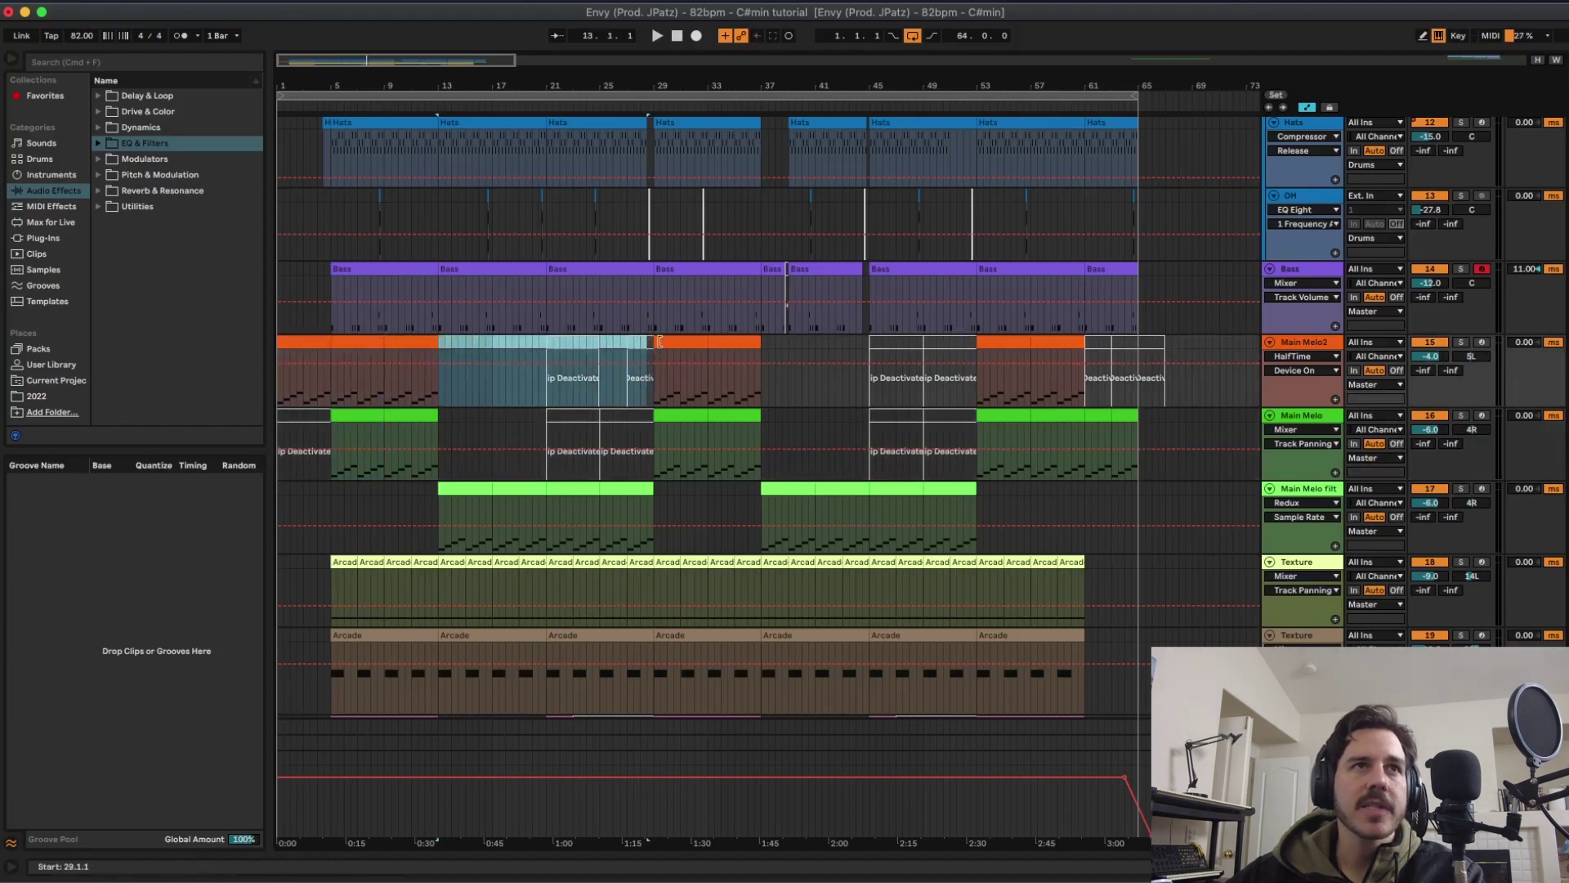
- Point out the remaining Main Melo2 sections by selecting the clips at bars 29 and 53 and the ending after bar 61
{"action": "left_click", "coordinate": [687, 337]}
{"action": "left_click", "coordinate": [741, 340], "text": "shift"}
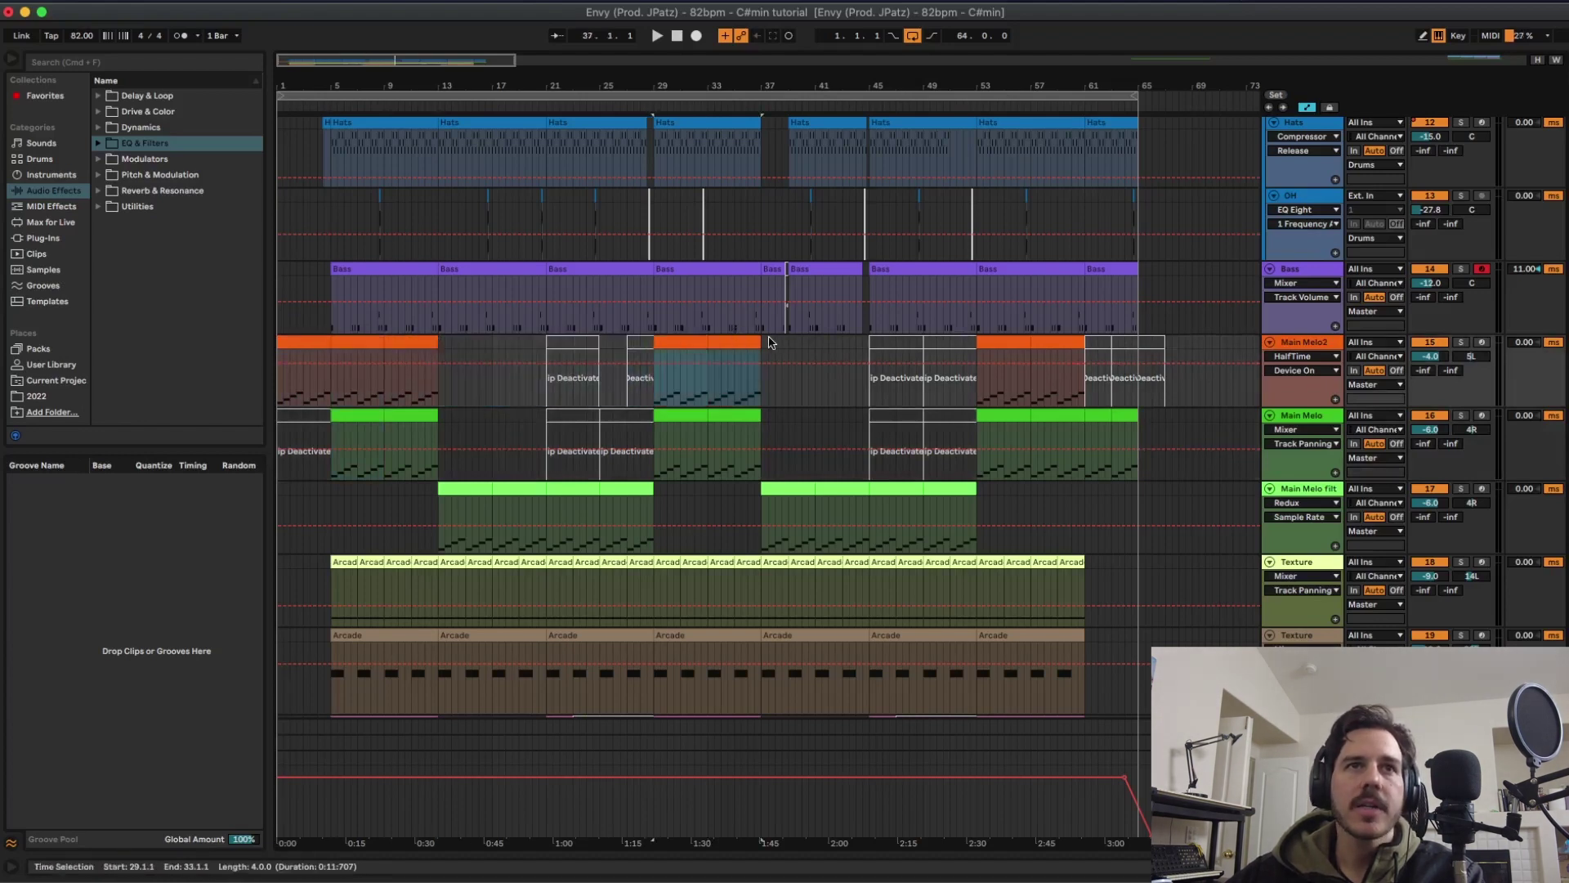
{"action": "left_click", "coordinate": [765, 344]}
{"action": "left_click_drag", "start_coordinate": [799, 346], "coordinate": [1002, 355]}
{"action": "key", "text": "Delete"}
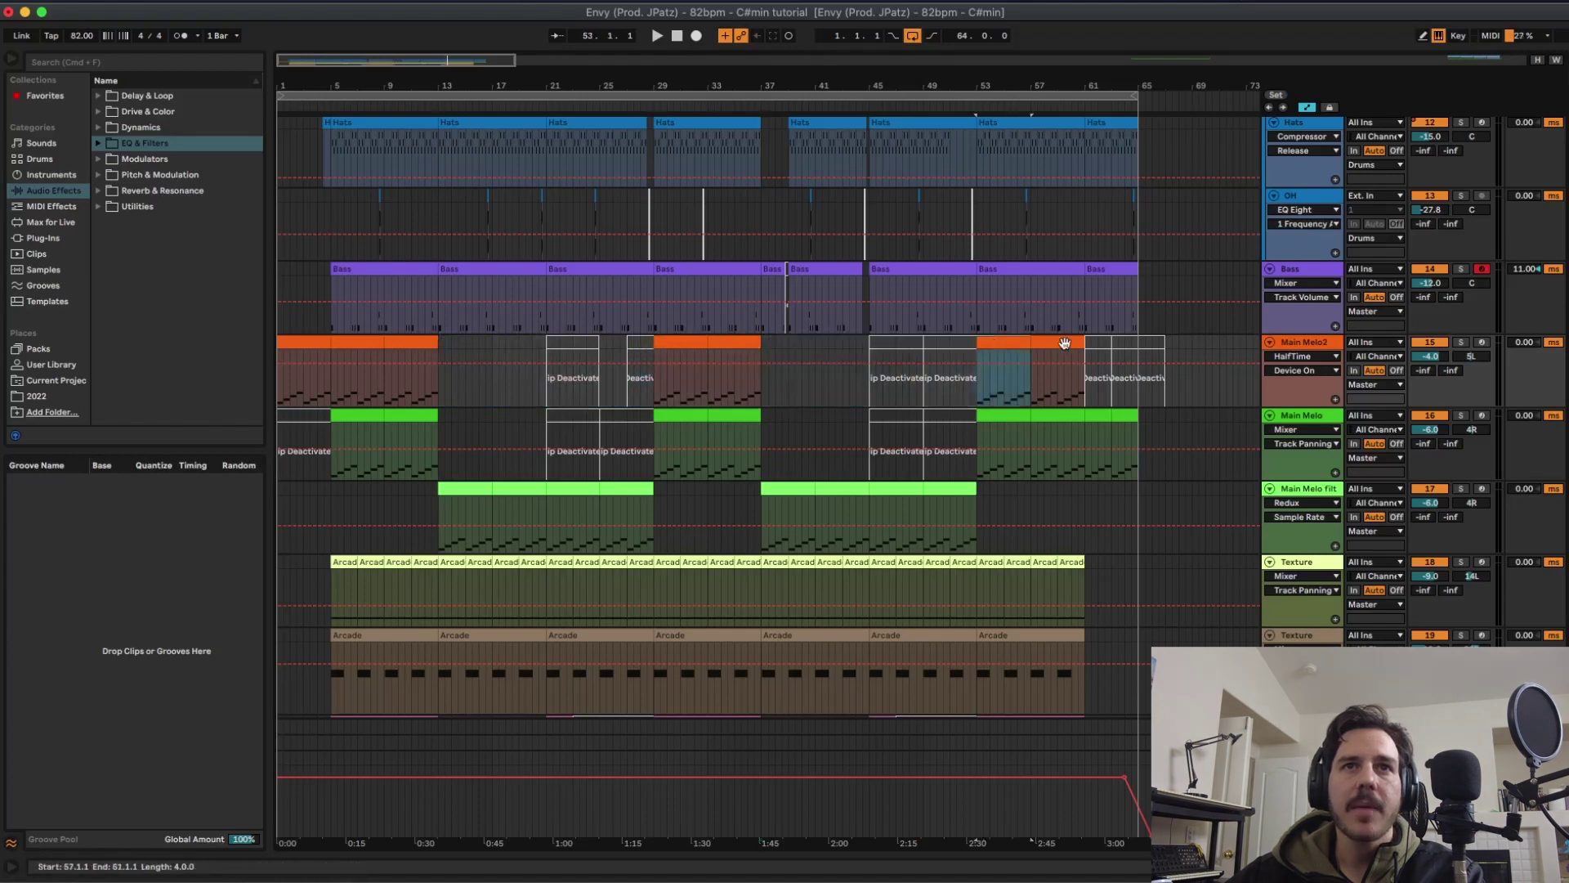
{"action": "left_click", "coordinate": [1090, 343]}
{"action": "left_click", "coordinate": [1107, 343]}
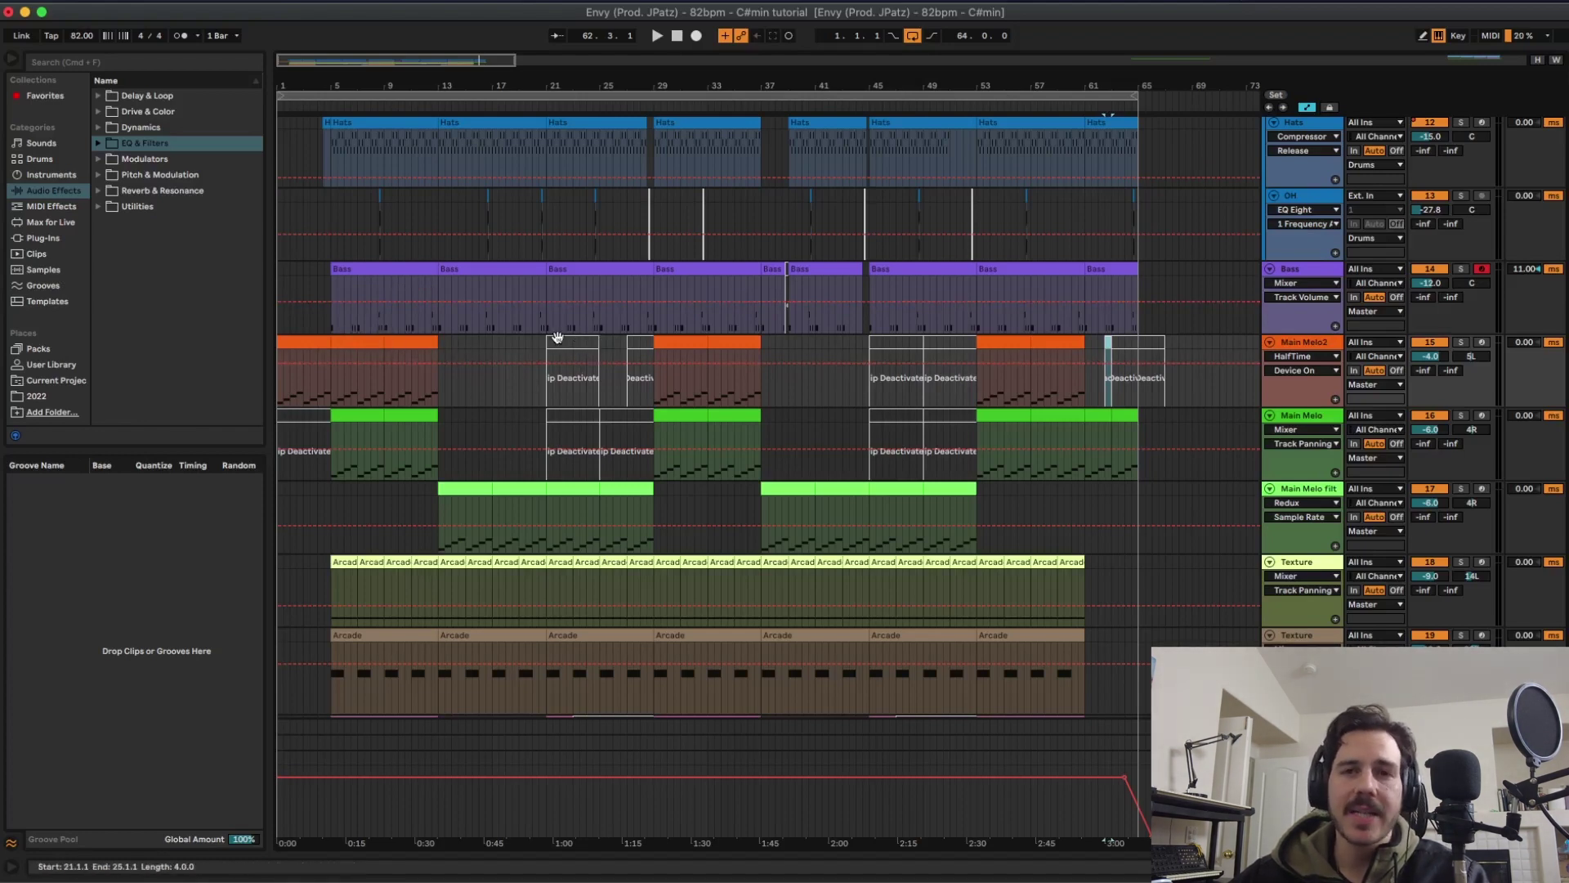
- Review the melody, texture, horns and strings tracks, and select bars 5 to 13 of the Arcade 3 clips on Texture
{"action": "scroll", "coordinate": [630, 435], "scroll_direction": "down", "scroll_amount": 5}
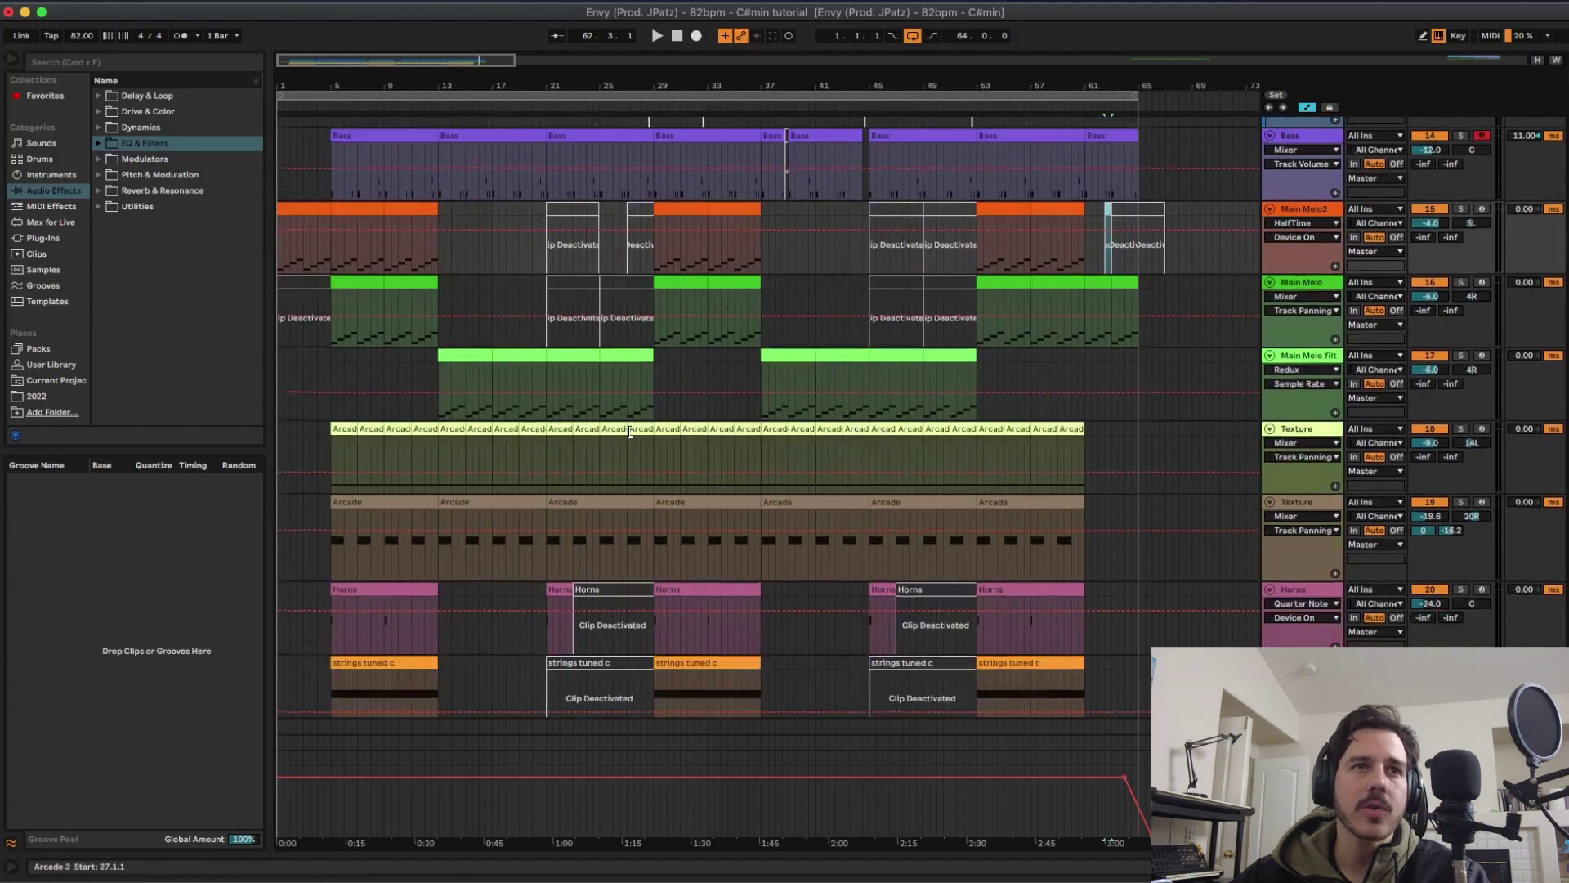
{"action": "scroll", "coordinate": [629, 436], "scroll_direction": "down", "scroll_amount": 2}
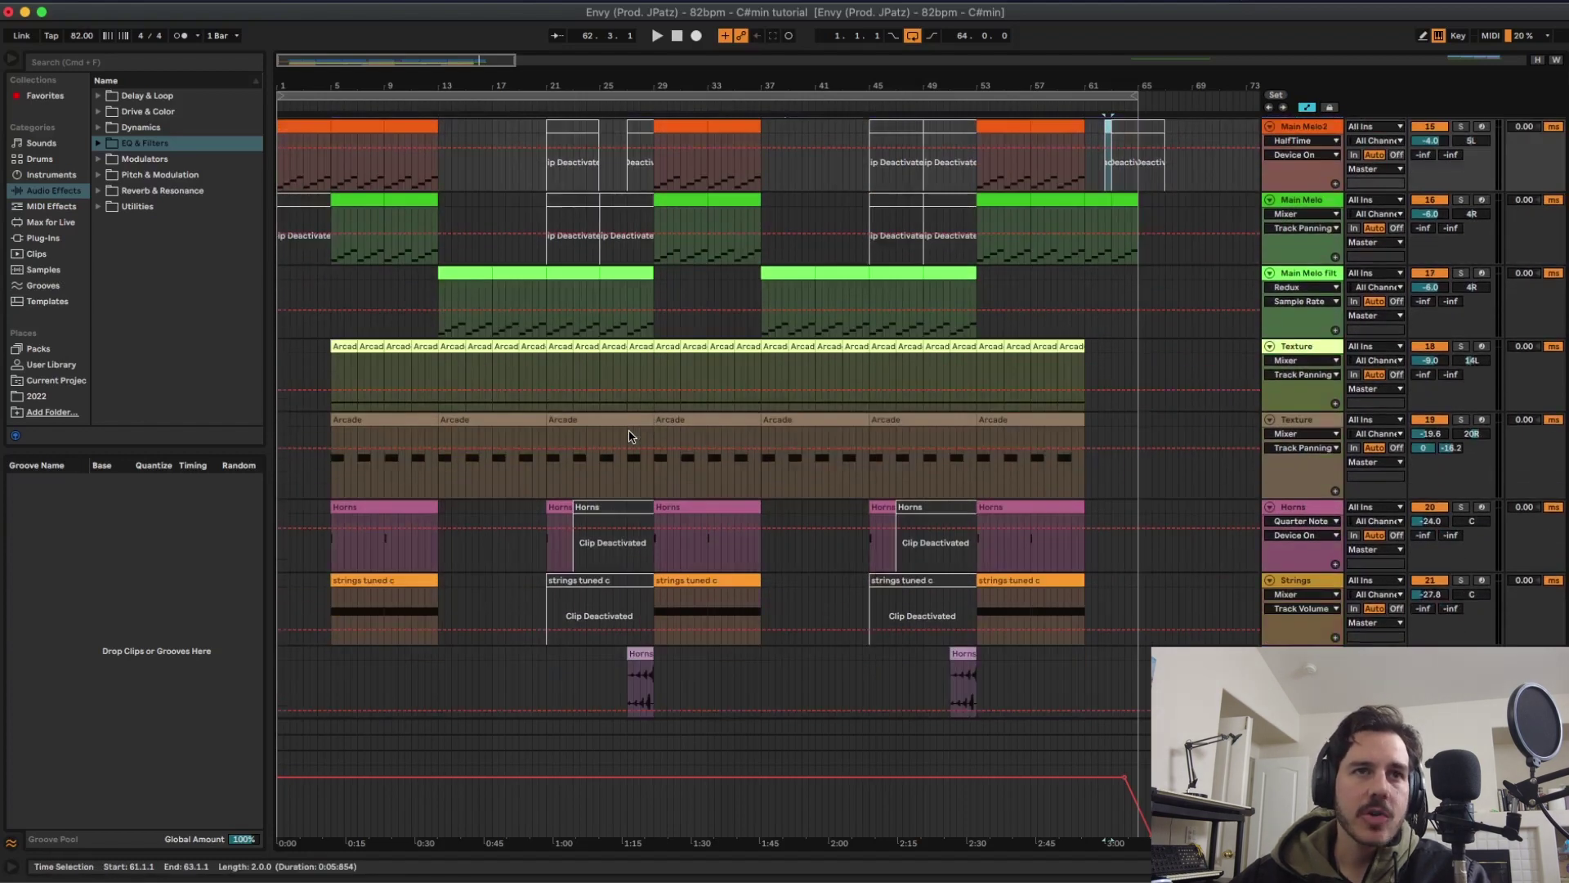
{"action": "scroll", "coordinate": [630, 435], "scroll_direction": "down", "scroll_amount": 1}
{"action": "scroll", "coordinate": [343, 472], "scroll_direction": "up", "scroll_amount": 4}
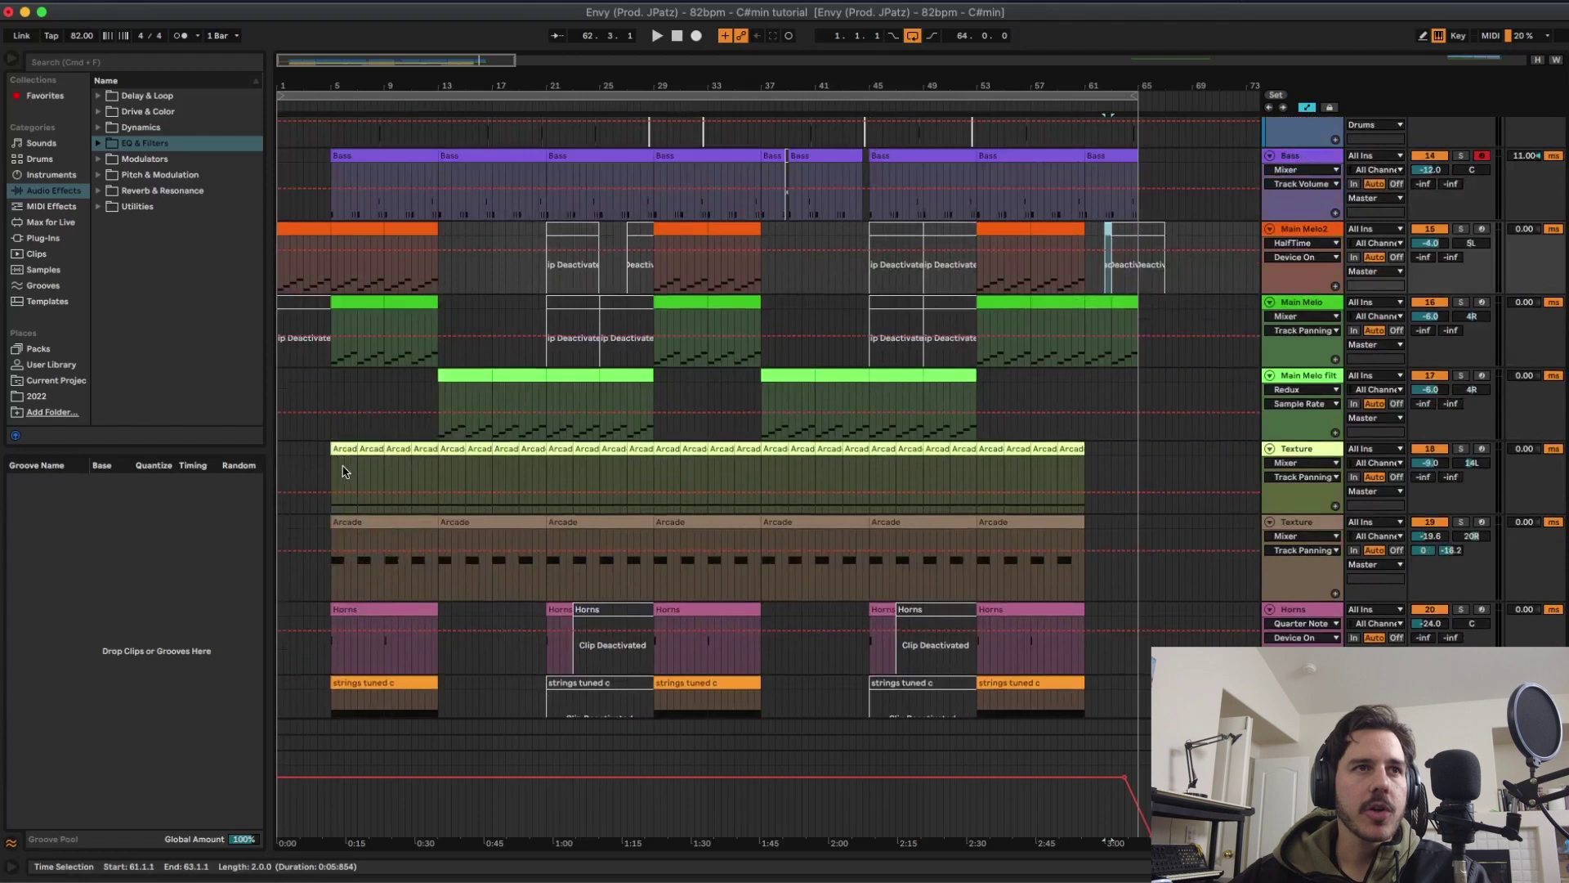
{"action": "left_click_drag", "start_coordinate": [327, 464], "coordinate": [435, 459]}
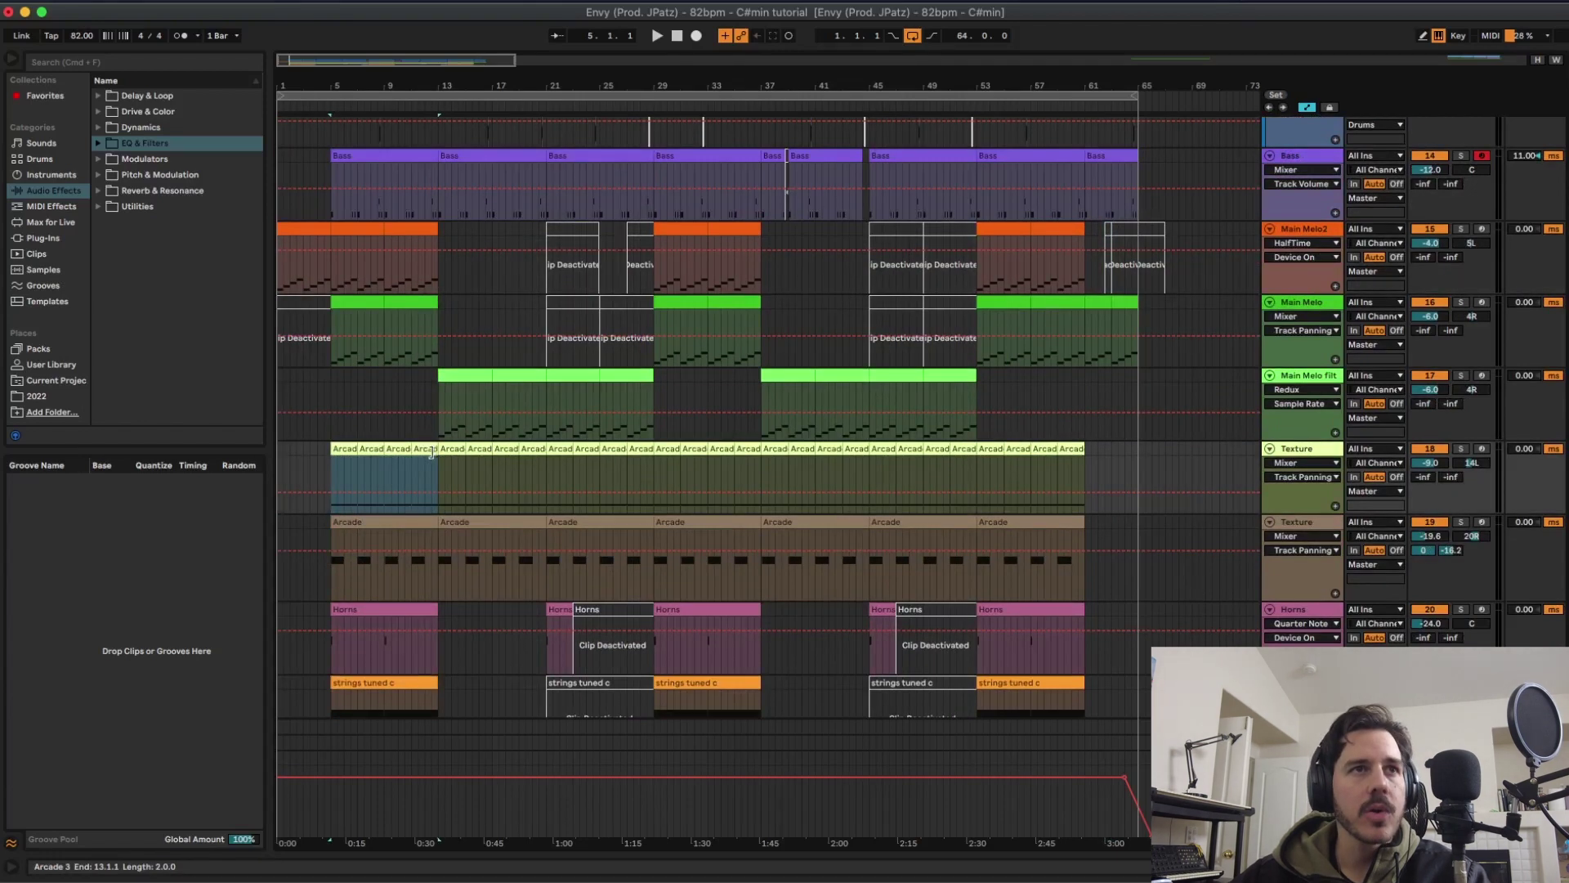
- Select the Arcade clip at bar 13 on the second Texture track, and play the arrangement from bar 11
{"action": "scroll", "coordinate": [561, 499], "scroll_direction": "down", "scroll_amount": 1}
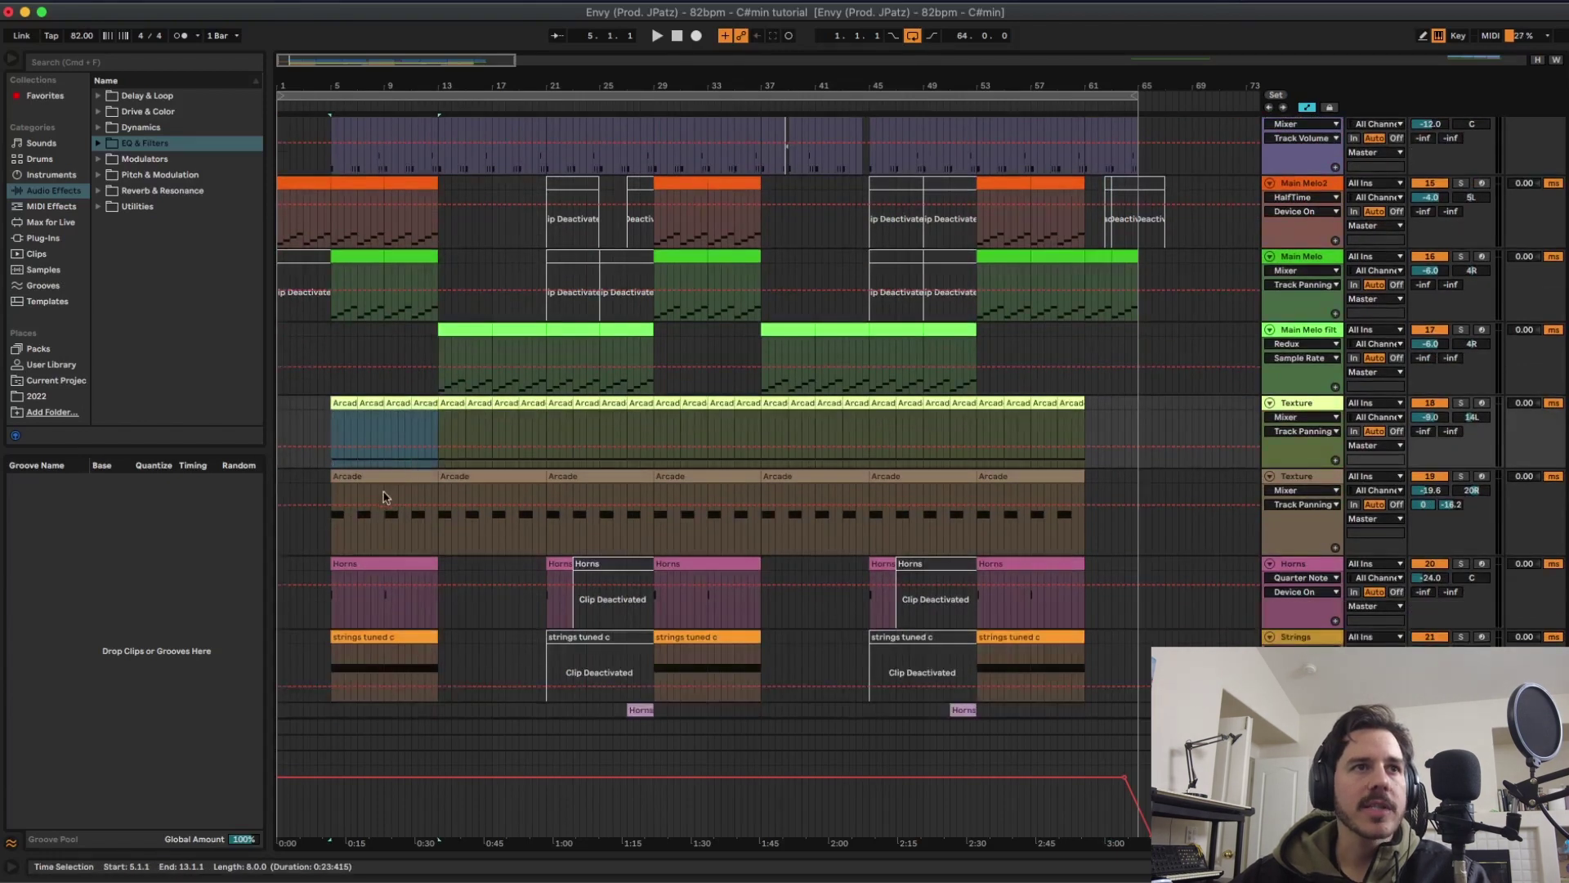
{"action": "left_click", "coordinate": [479, 491]}
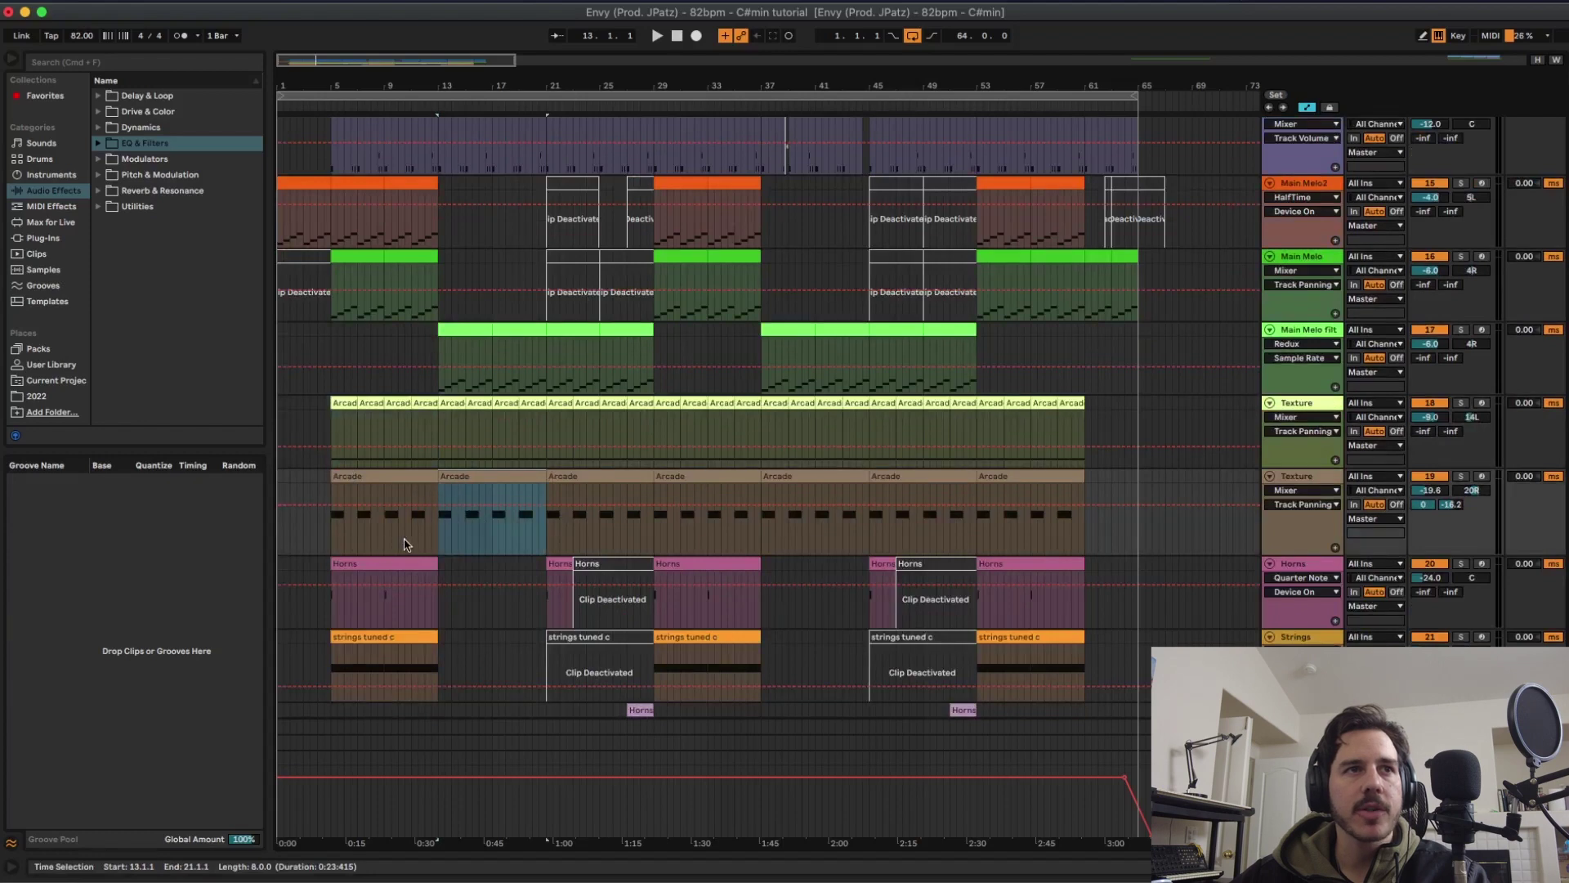
{"action": "left_click", "coordinate": [410, 540]}
{"action": "key", "text": "space"}
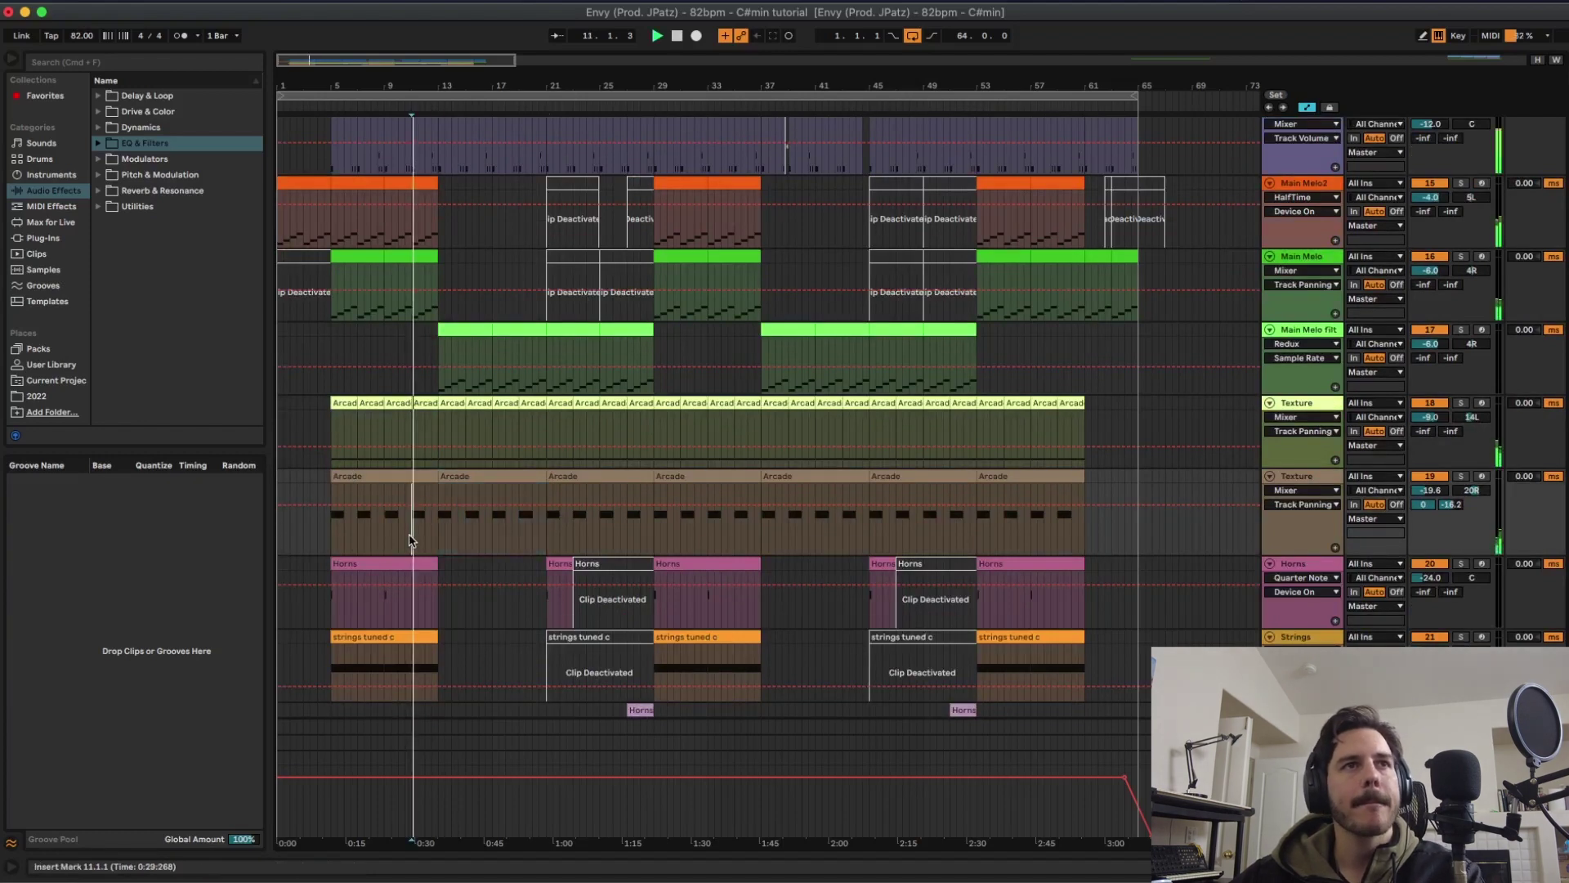